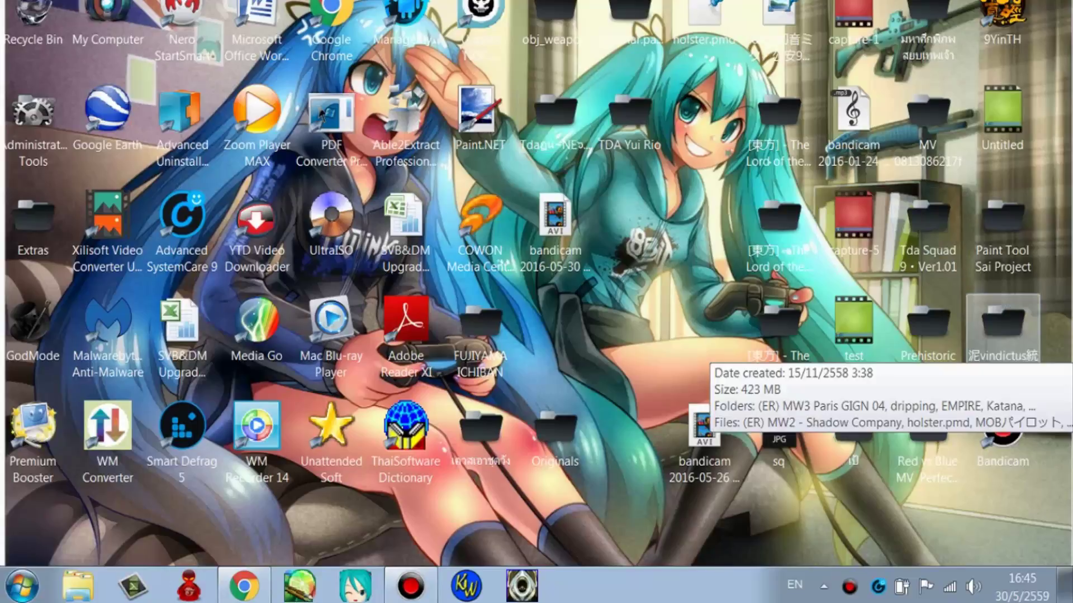
Open the desktop folder 泥vindictus統 and launch the PMX editor from its PMDEditor_0139(english) subfolder
double_click(1003, 327)
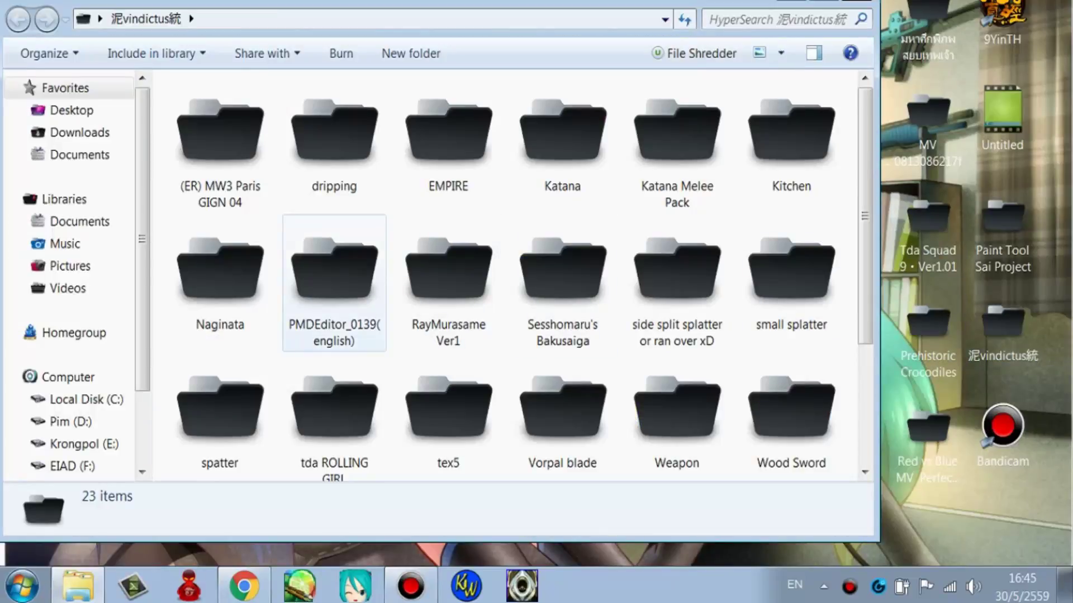
double_click(335, 280)
left_click(221, 181)
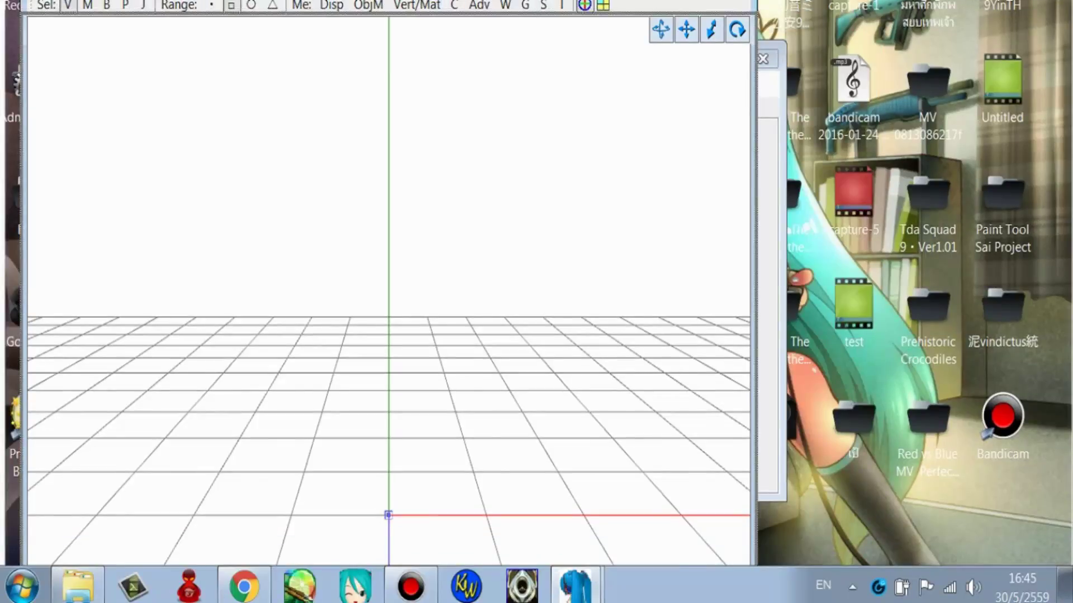
Reposition and resize the PMDView window so that it fits on the desktop beside the Pmx edit window
left_click_drag(642, 0, 642, 12)
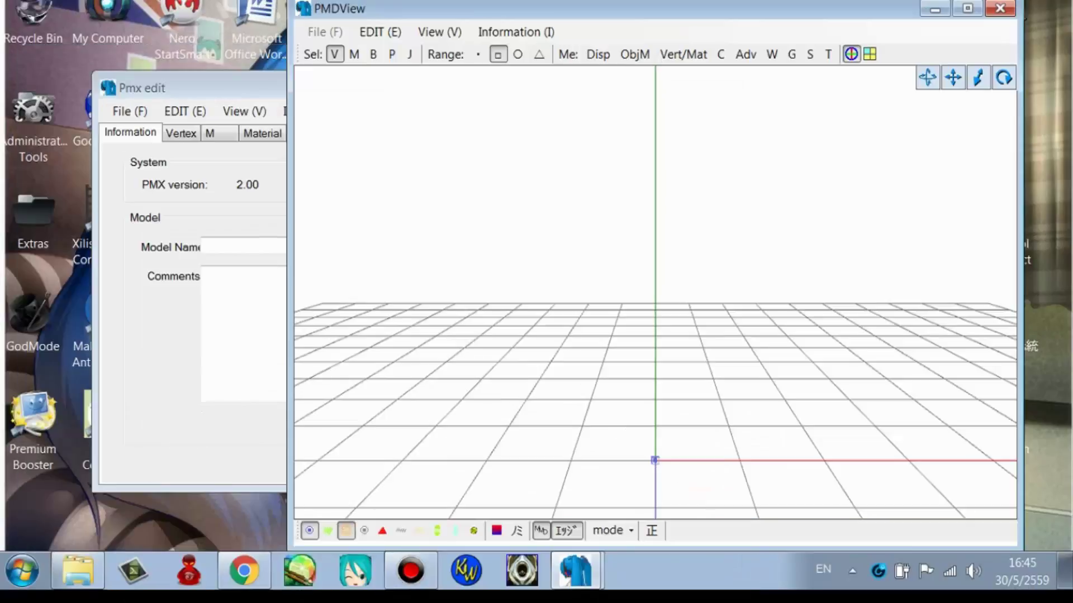
left_click_drag(654, 9, 694, 27)
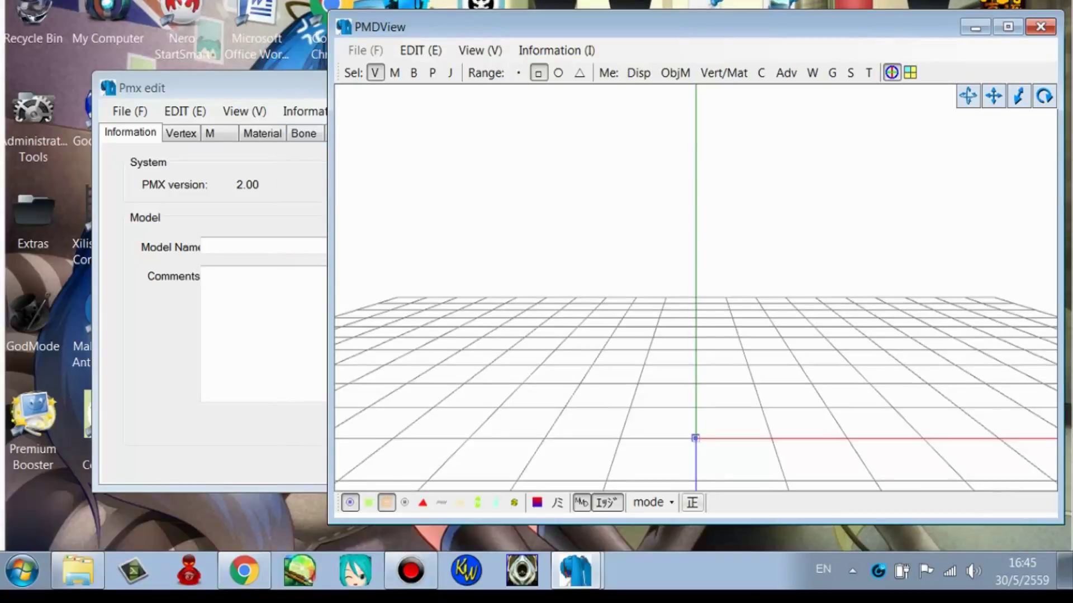
left_click_drag(695, 524, 695, 548)
left_click(130, 111)
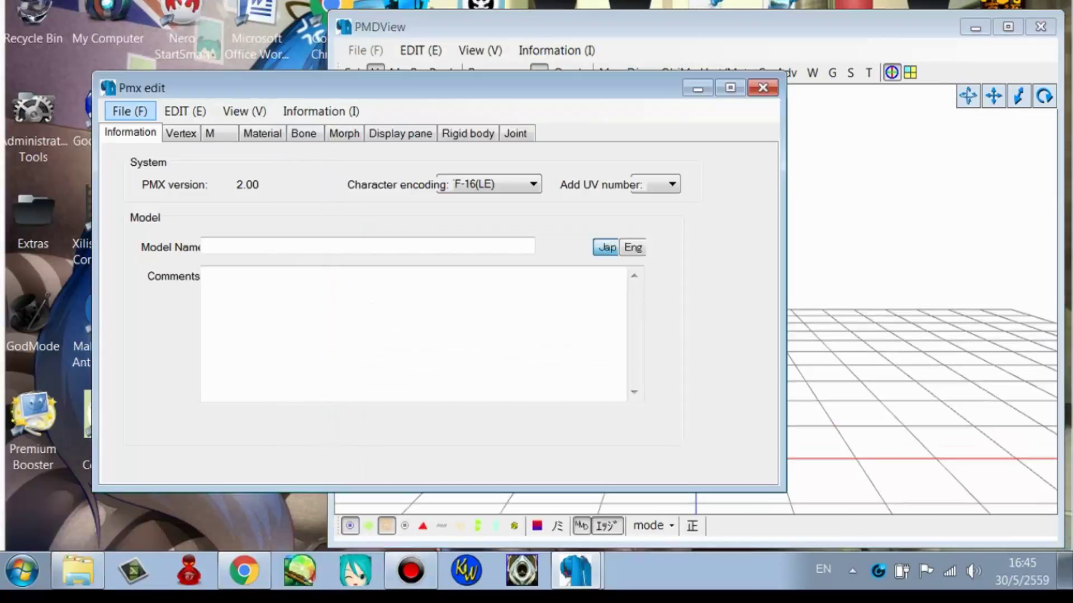
left_click(130, 111)
left_click(158, 150)
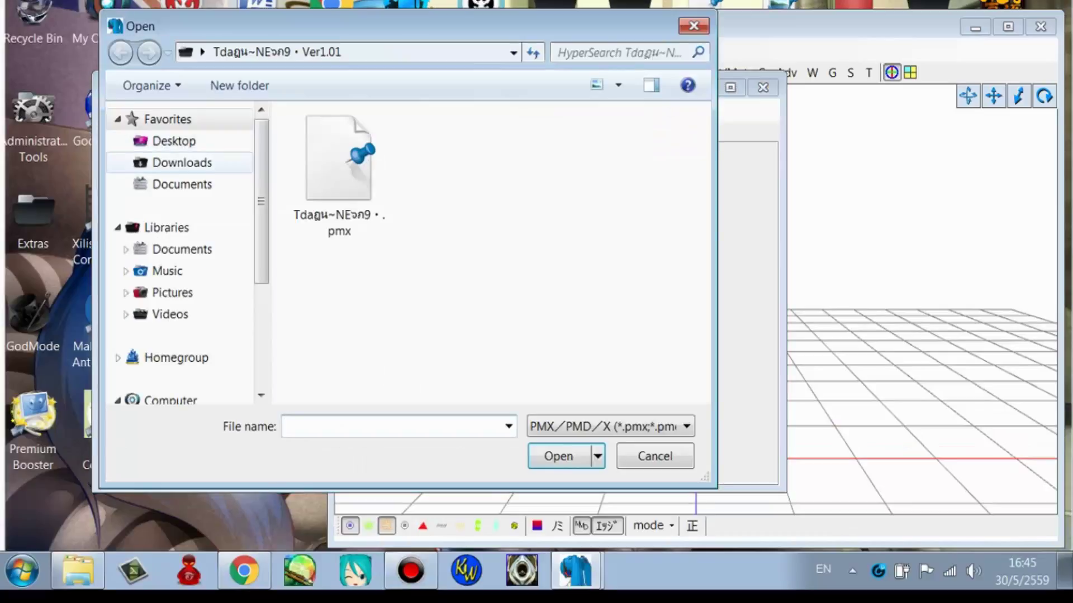
left_click(162, 145)
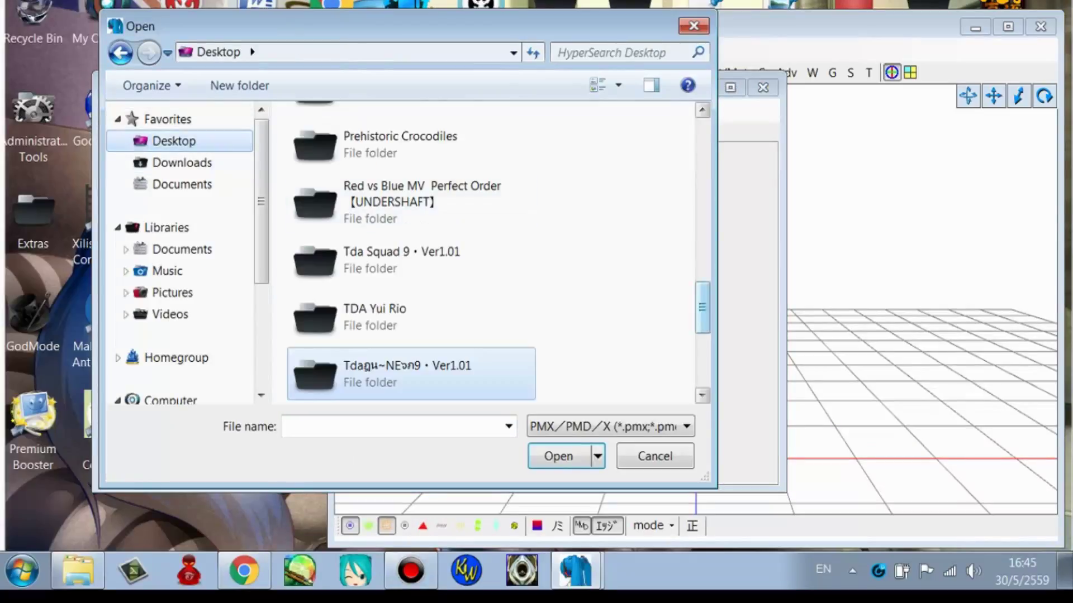
left_click_drag(702, 303, 702, 324)
scroll(503, 301, "down", 3)
scroll(502, 302, "up", 5)
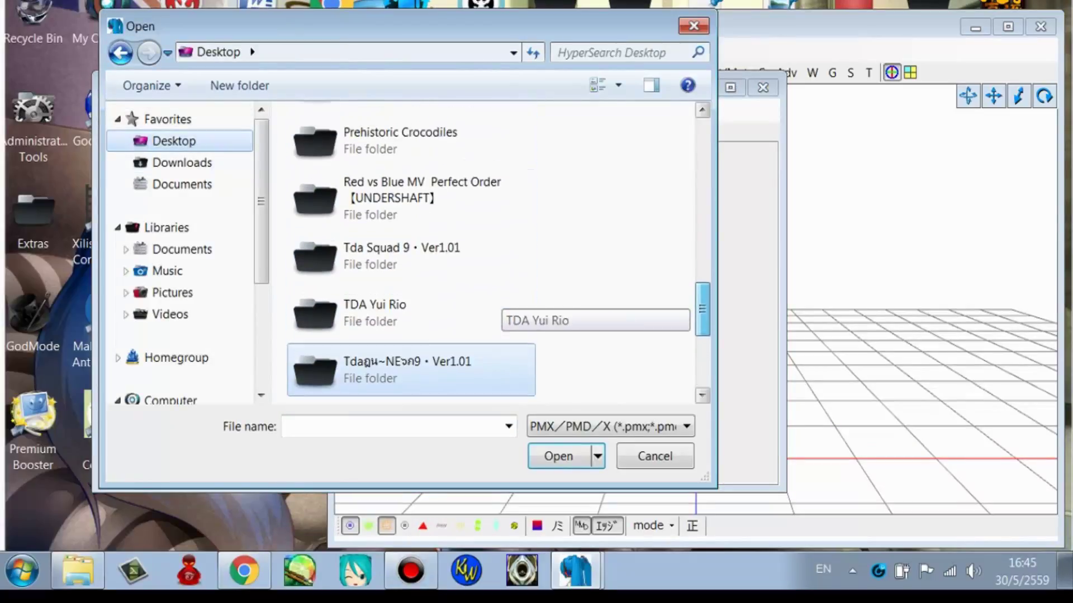
scroll(503, 302, "up", 8)
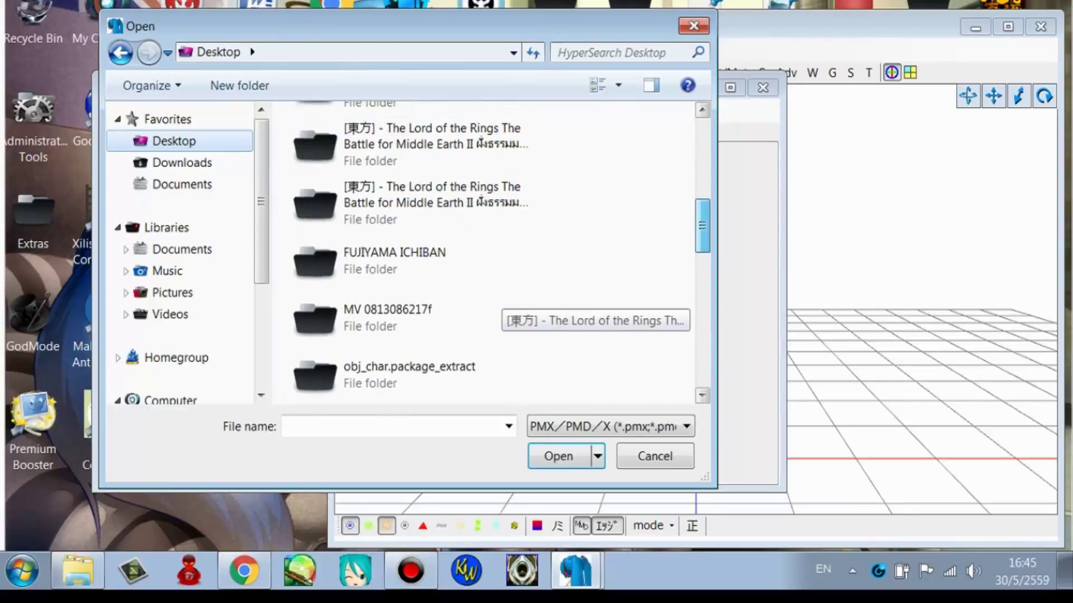
scroll(502, 336, "down", 9)
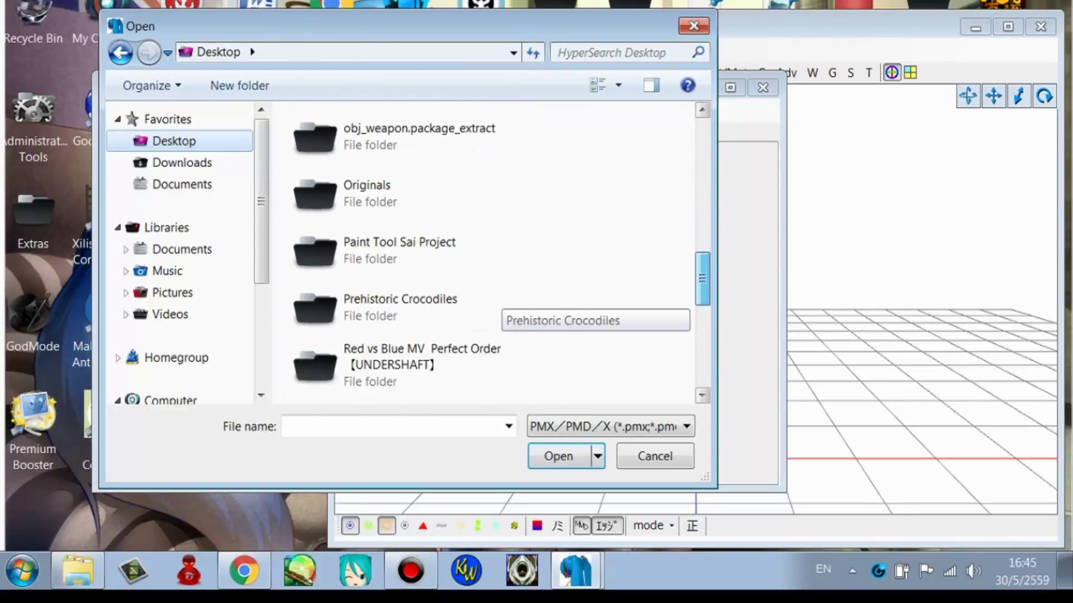
scroll(492, 302, "down", 2)
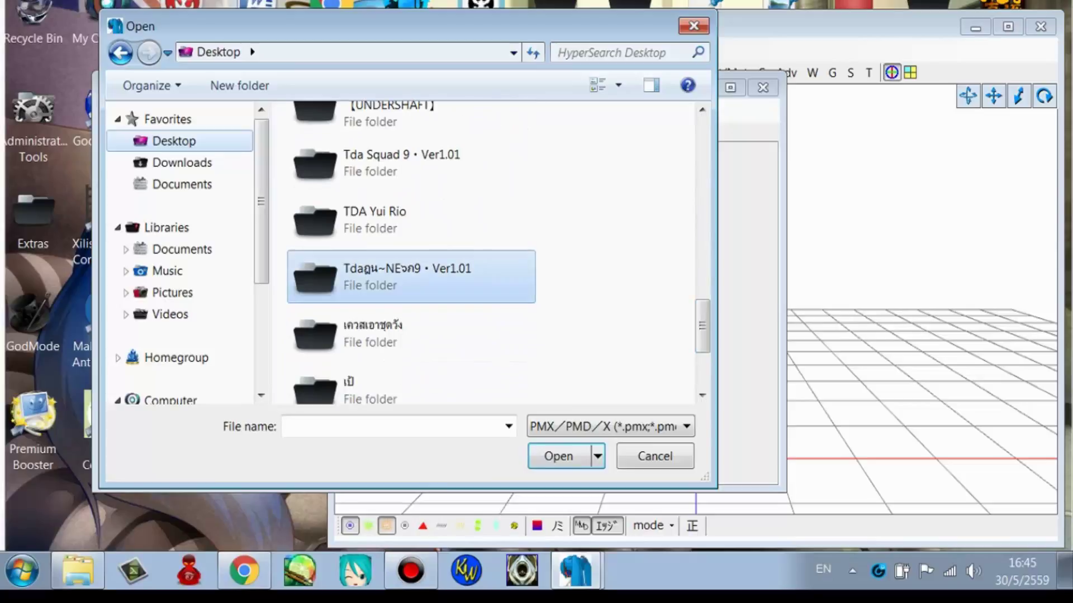
double_click(391, 276)
left_click(339, 168)
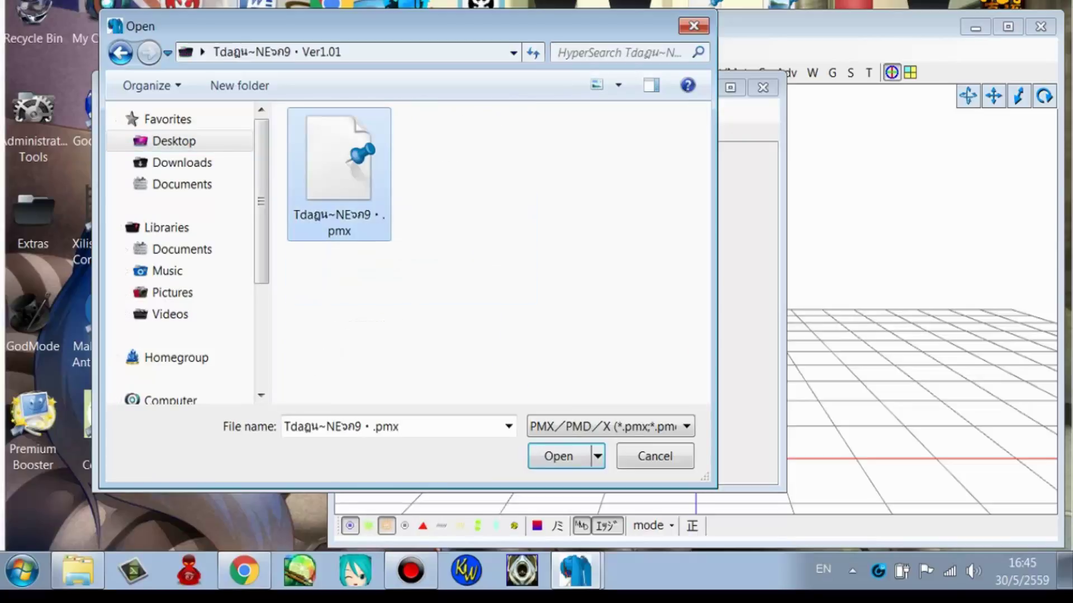
left_click(693, 26)
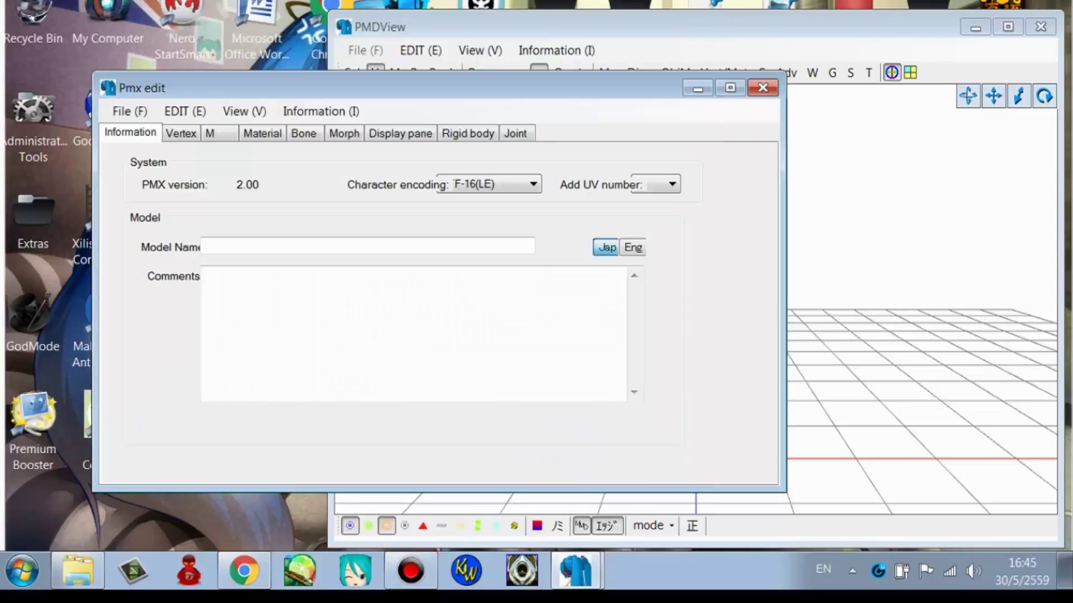
Minimise both editor windows and copy all the files in the desktop folder TDA Yui Rio
left_click(697, 88)
left_click(975, 27)
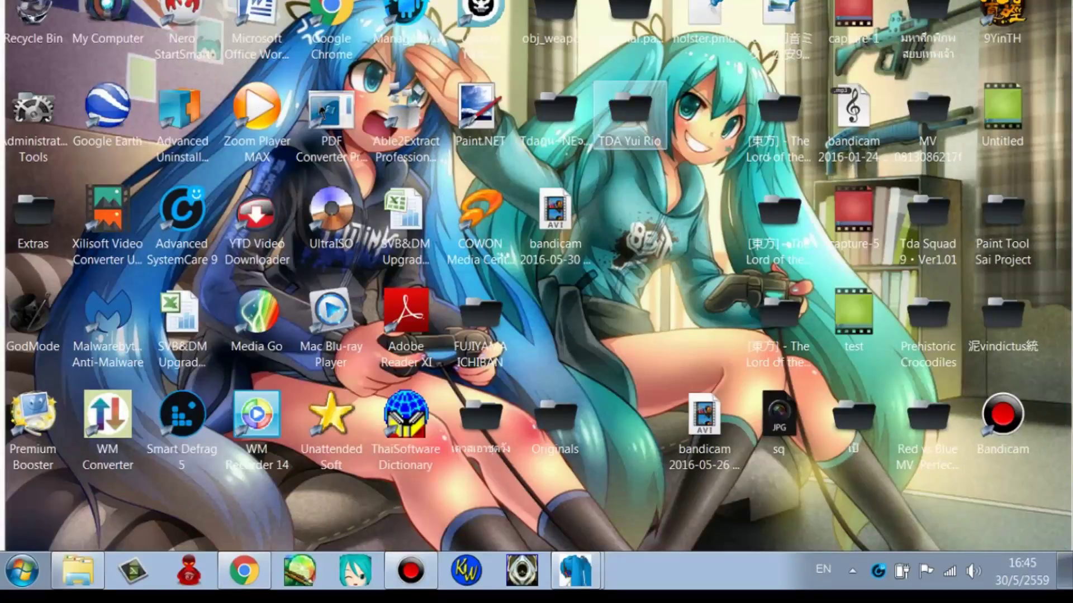
double_click(626, 116)
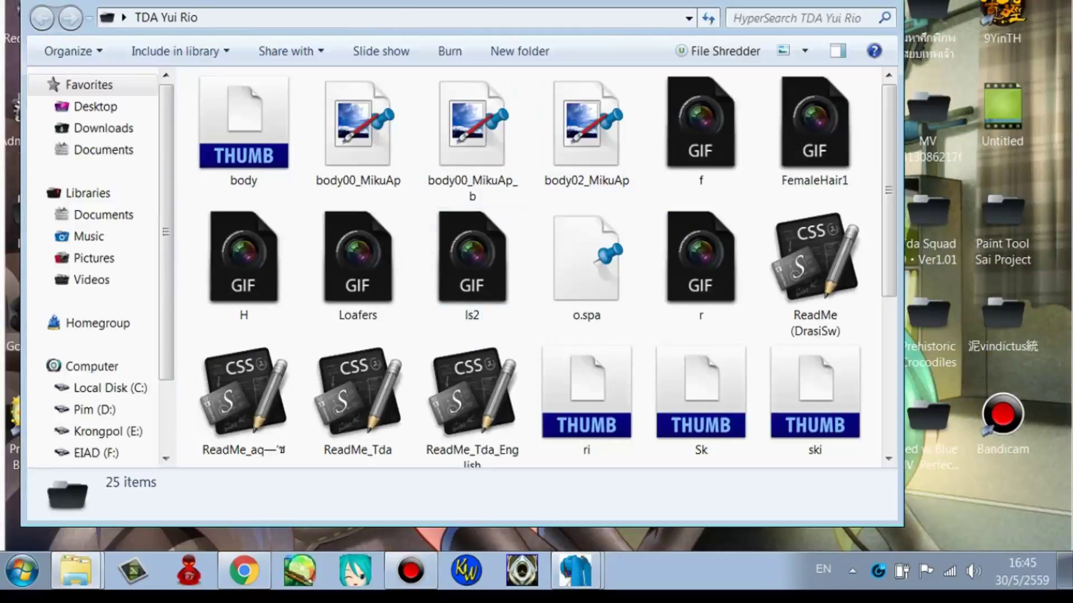
left_click_drag(182, 112, 885, 482)
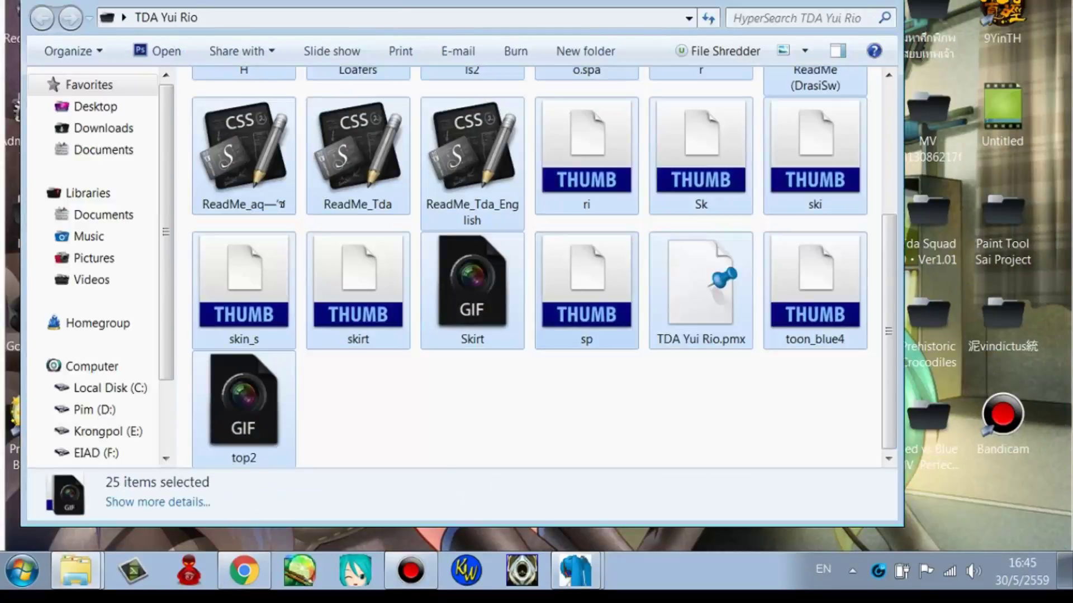
right_click(346, 290)
left_click(388, 450)
left_click_drag(559, 2, 571, 97)
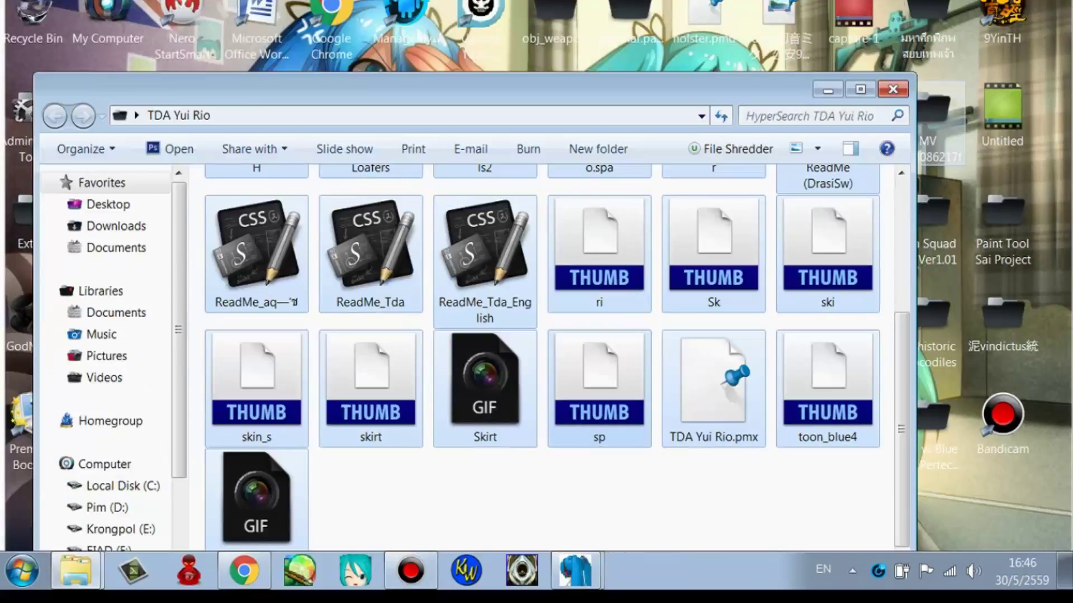
left_click(896, 82)
Paste the copied TDA Yui Rio files into the desktop folder Tdaฎน~NEวก9・Ver1.01 and close that folder
double_click(555, 120)
double_click(555, 120)
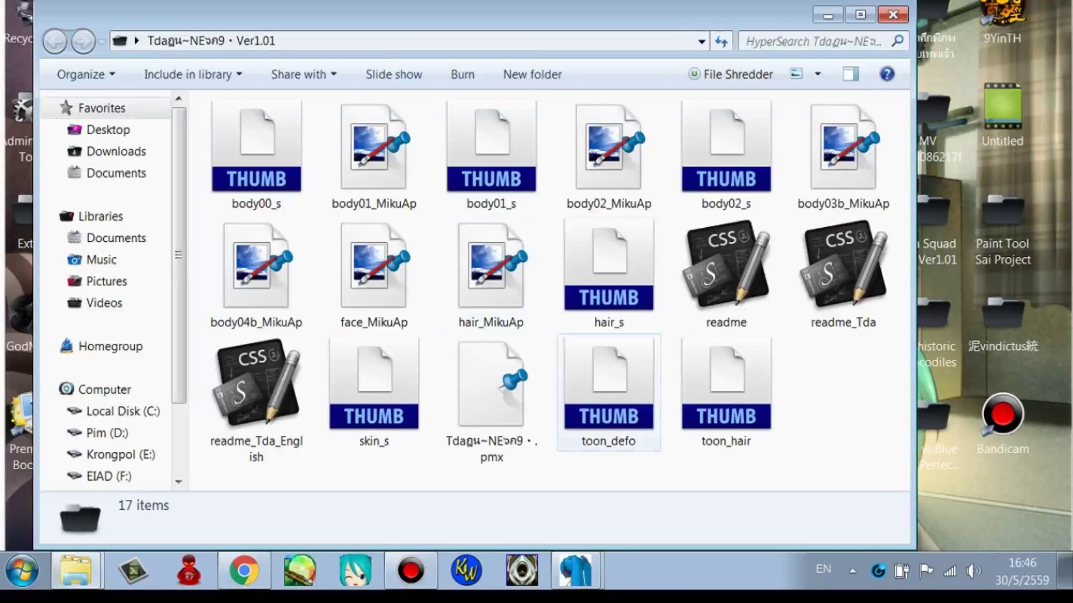
right_click(536, 197)
left_click(578, 317)
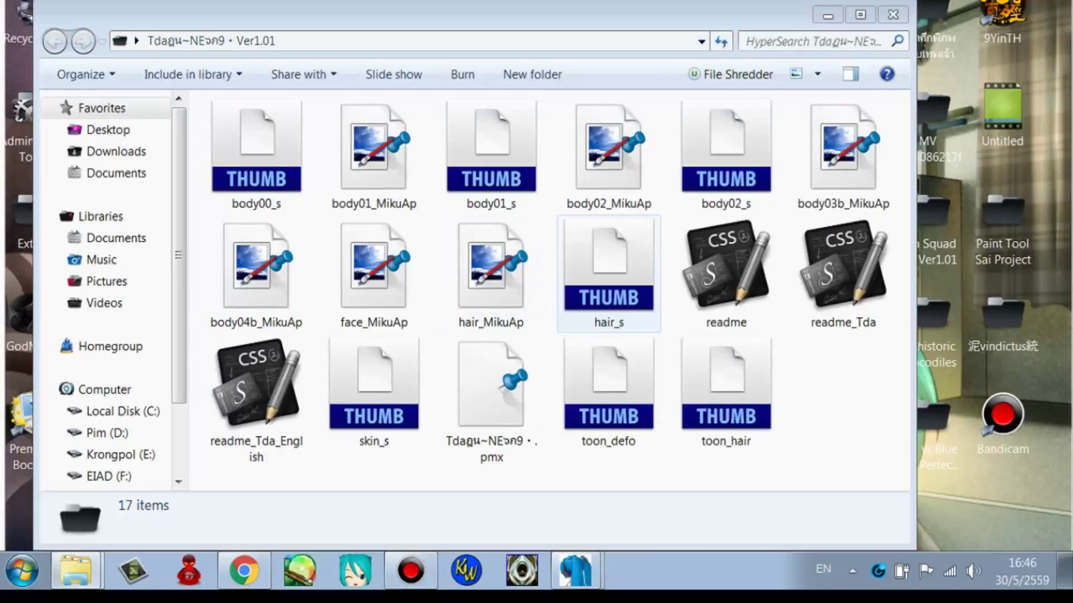
left_click(692, 259)
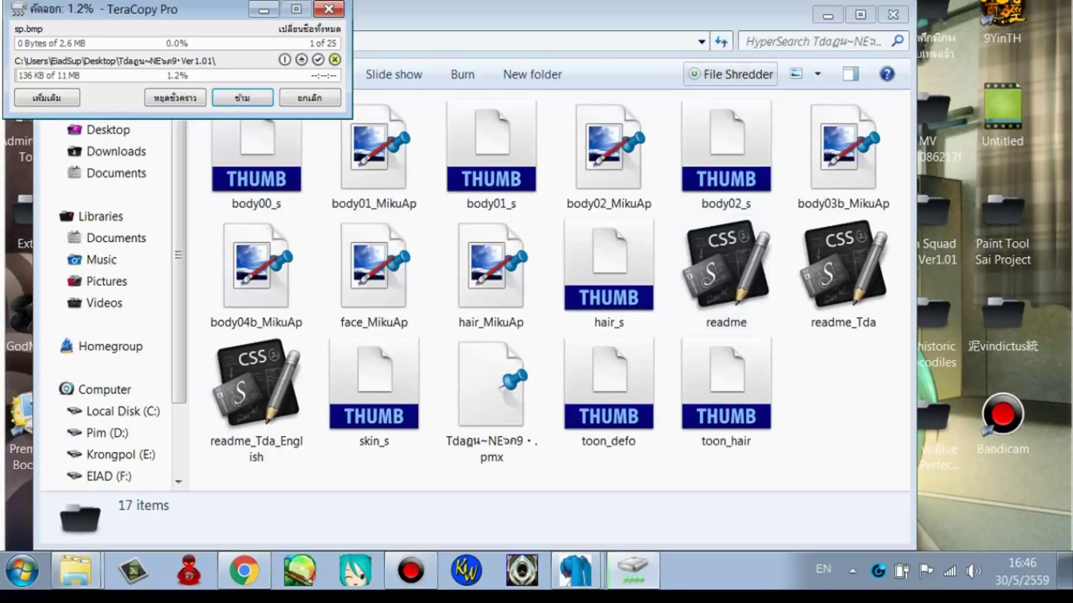
left_click_drag(743, 12, 758, 53)
left_click(907, 55)
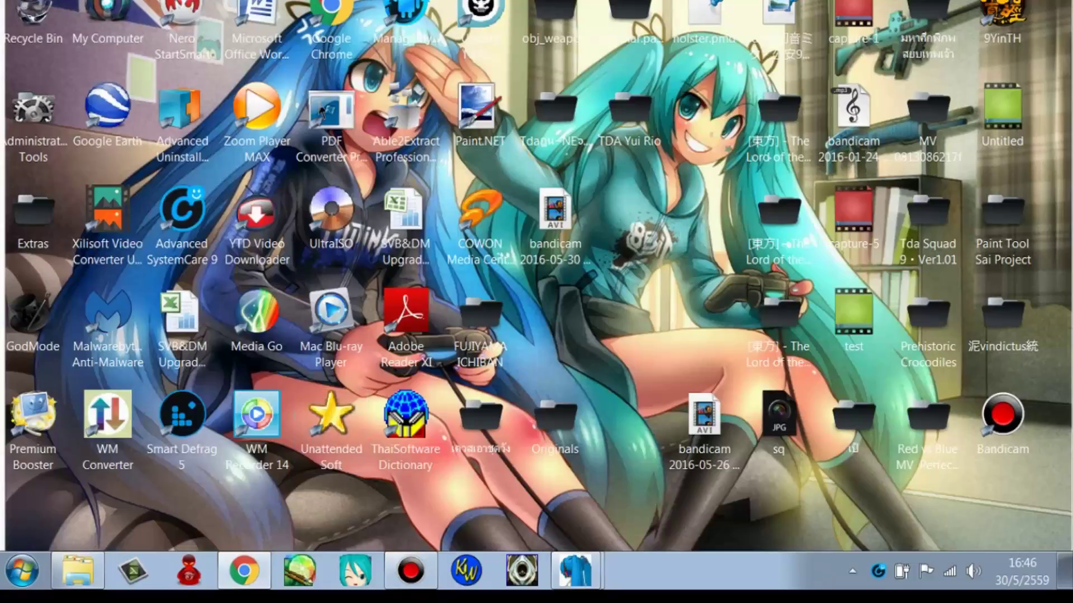
Bring back both editor windows, load Tdaฎน~NEวก9・.pmx and arrange the windows so the model view is in front
left_click(575, 570)
left_click(572, 529)
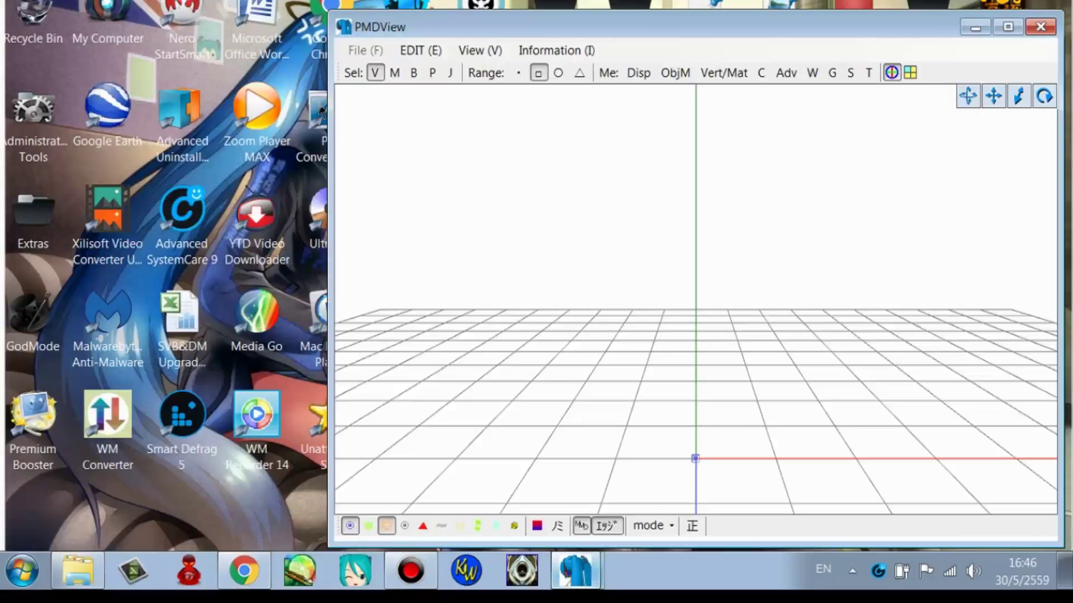
left_click(576, 570)
left_click(569, 498)
left_click(130, 112)
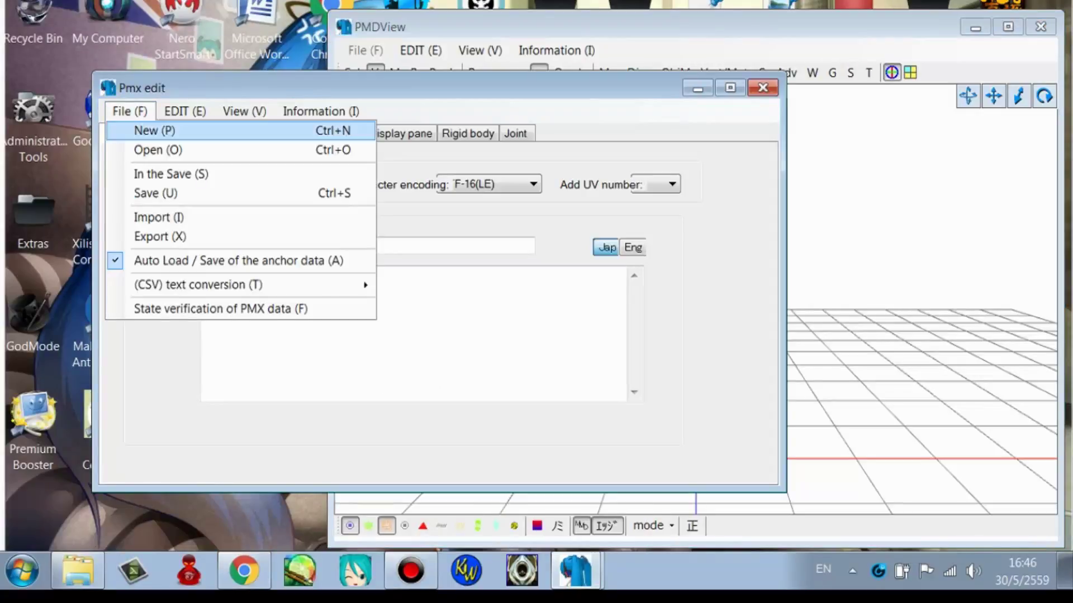
left_click(161, 148)
left_click(445, 174)
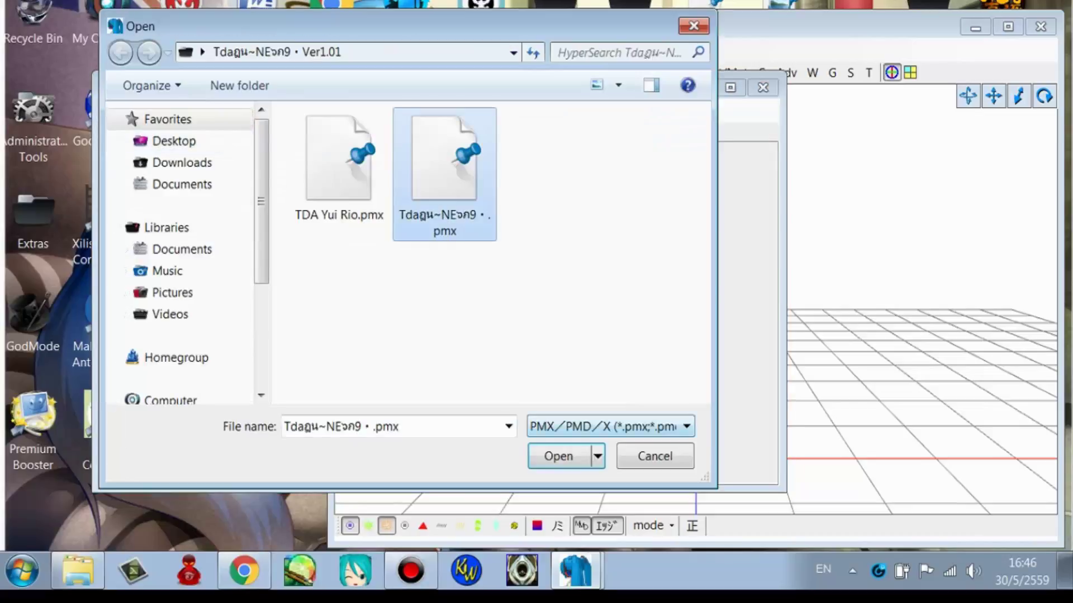
left_click(559, 457)
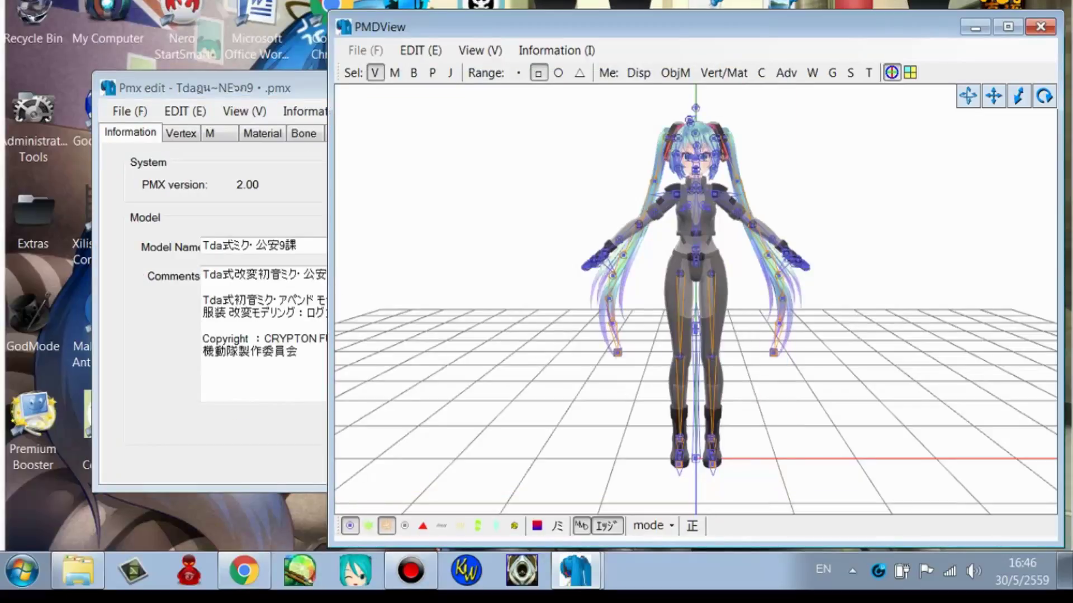
left_click_drag(307, 88, 224, 77)
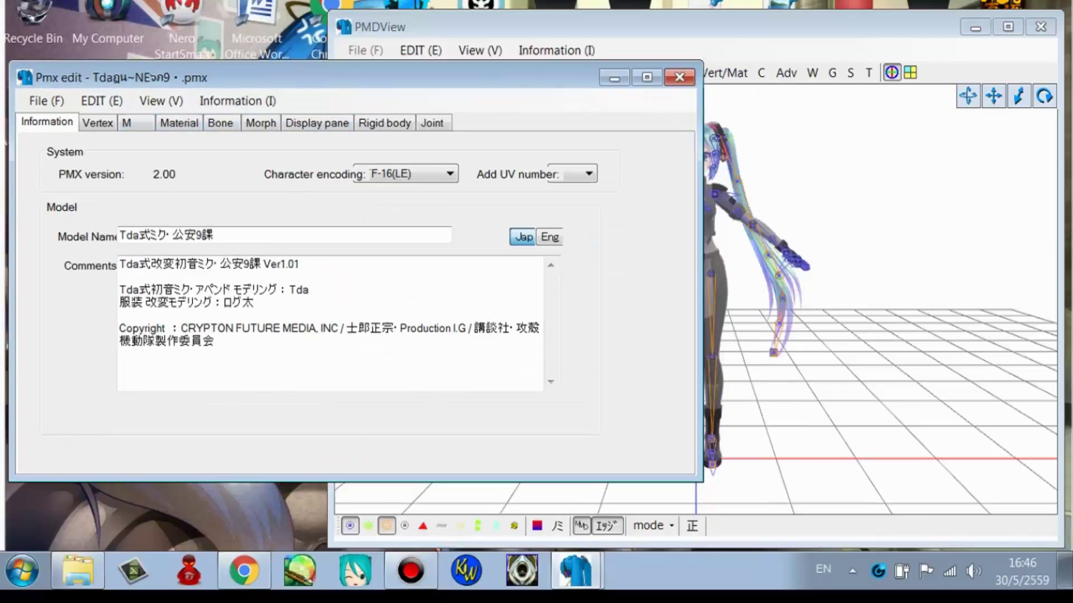
left_click(871, 234)
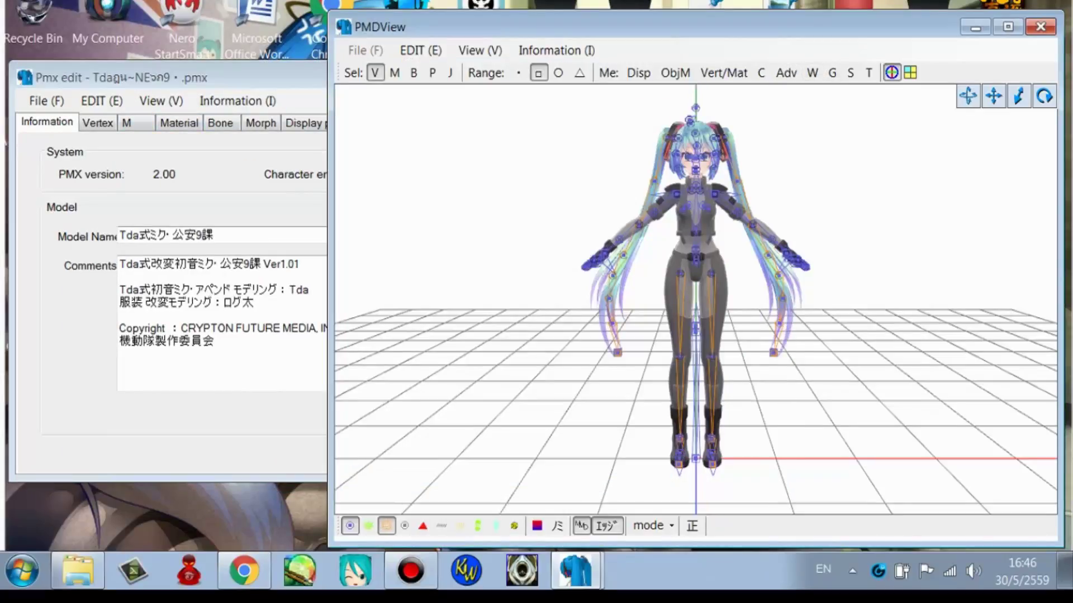
Set the vertex masking to filter by Material and show the model's vertices instead of its bones
left_click(724, 73)
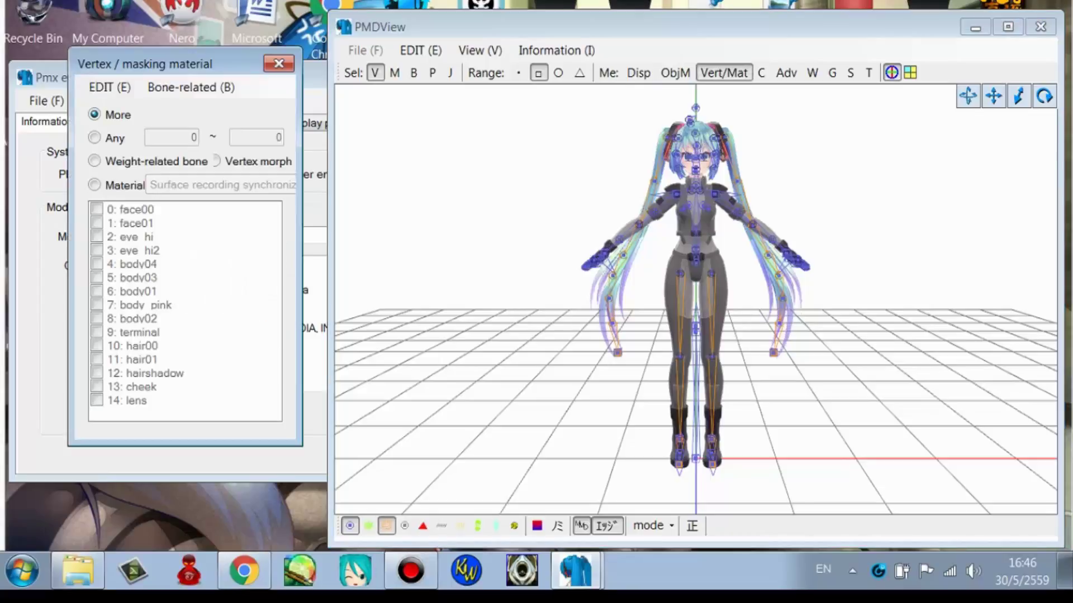
left_click(95, 185)
left_click(368, 526)
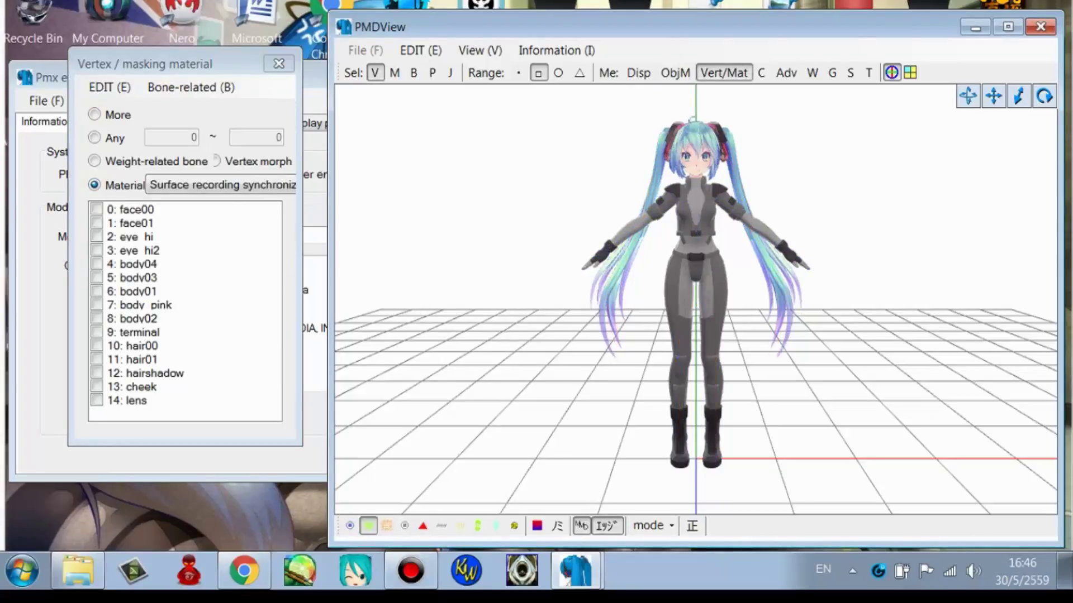
Delete the model parts of the materials hair01, hairshadow, hair00, terminal, body_pink and body01, and filter the vertices by Material again
left_click(97, 360)
left_click(97, 373)
left_click(97, 346)
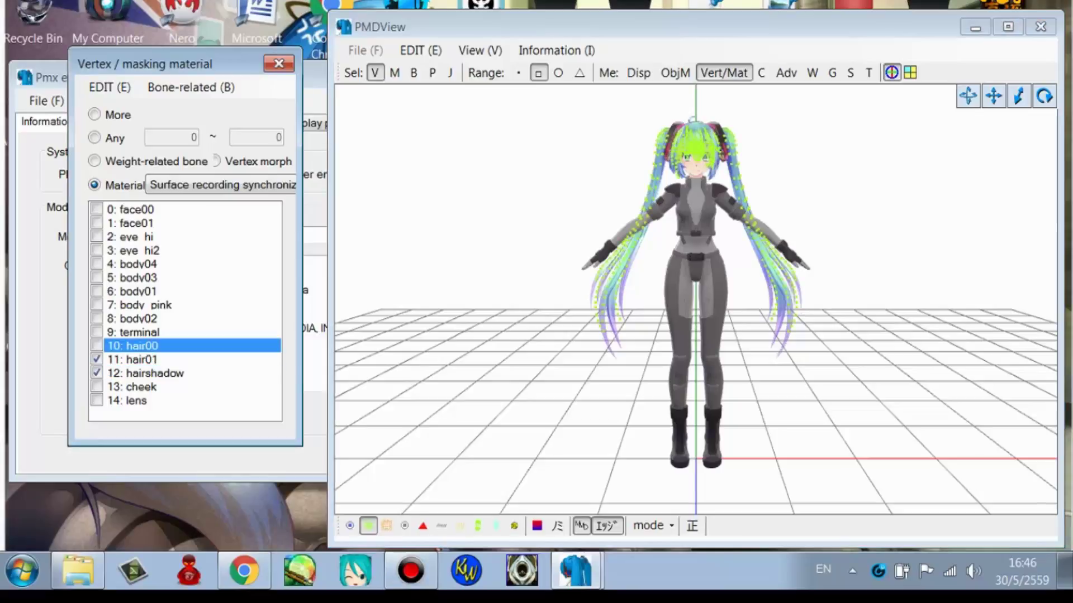
left_click(97, 333)
left_click(97, 305)
left_click(97, 291)
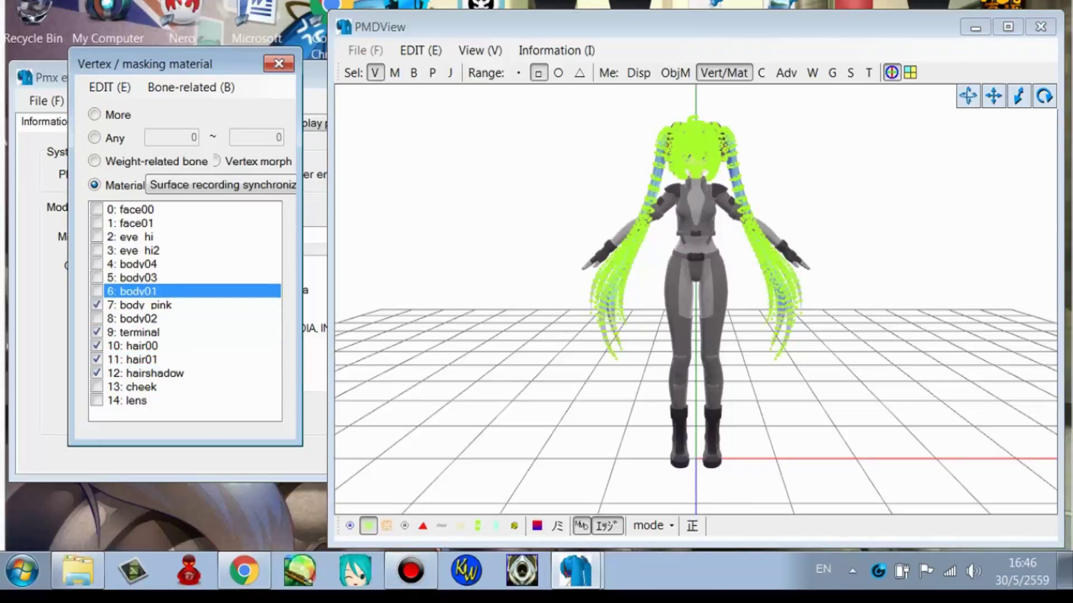
right_click(141, 291)
left_click(212, 476)
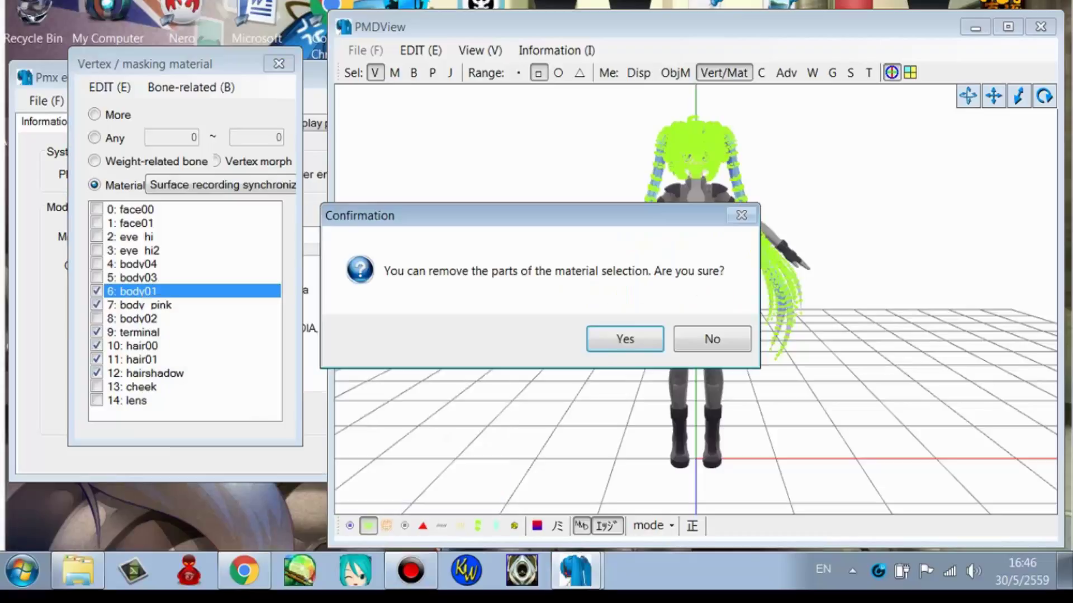
key("Return")
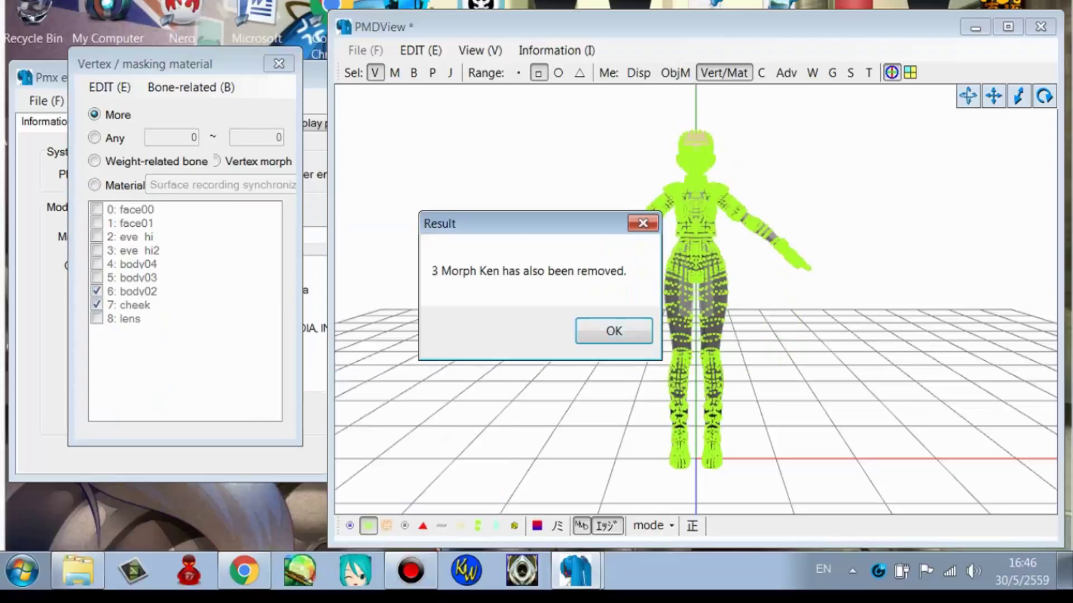
key("Return")
left_click(94, 184)
mouse_move(503, 251)
right_mouse_down()
mouse_move(598, 254)
mouse_move(500, 254)
right_mouse_up()
Save the stripped Tda Squad 9 model as a new file named 1 Tdaฎน~NEวก9・.pmx in the same folder
left_click(315, 358)
left_click(47, 101)
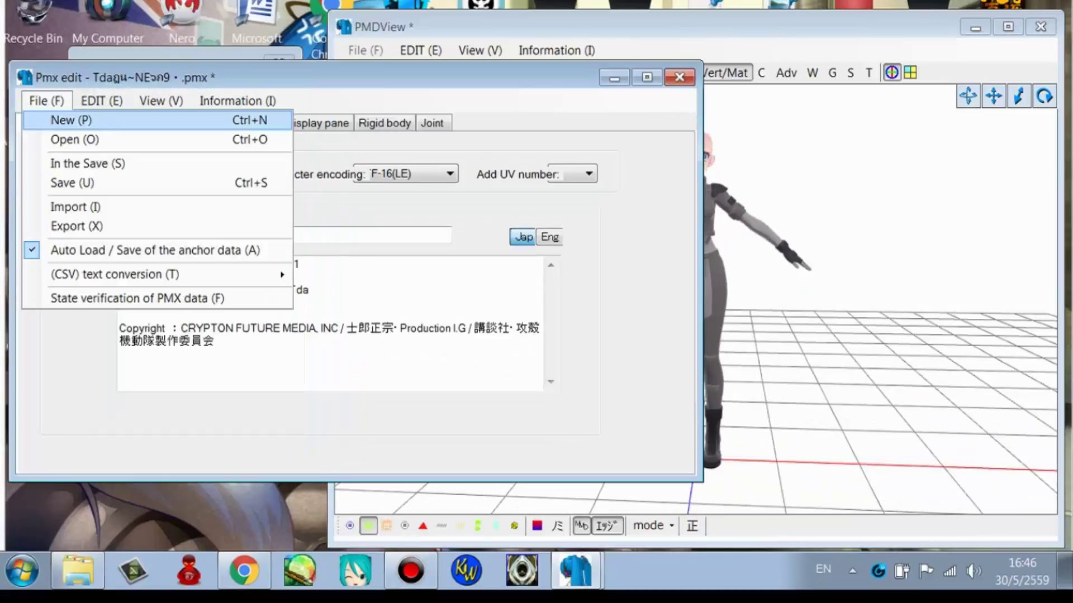
left_click(90, 161)
left_click(357, 174)
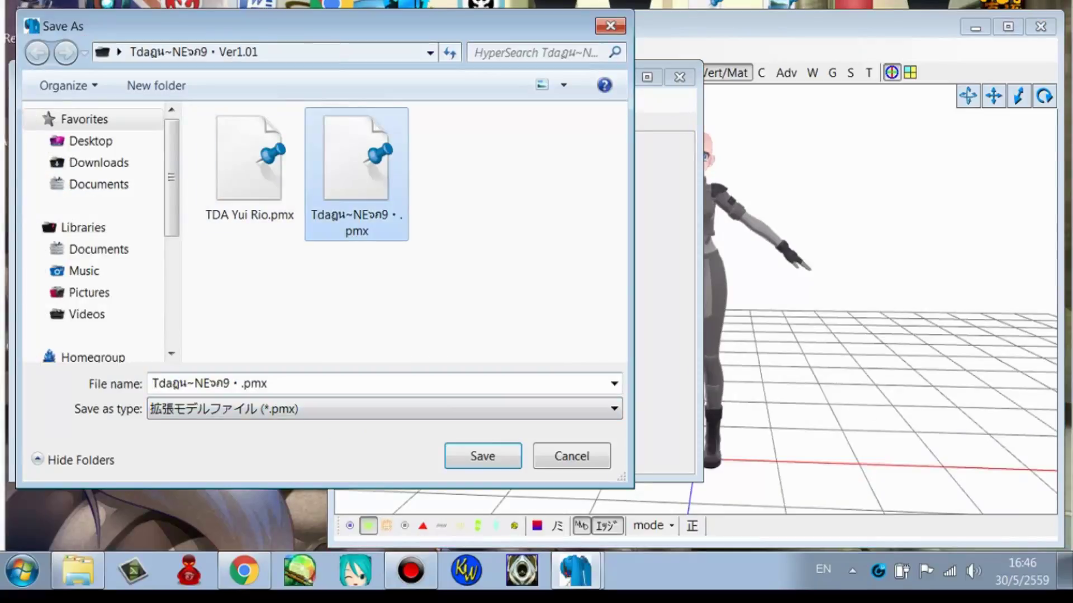
left_click(159, 384)
left_click(159, 384)
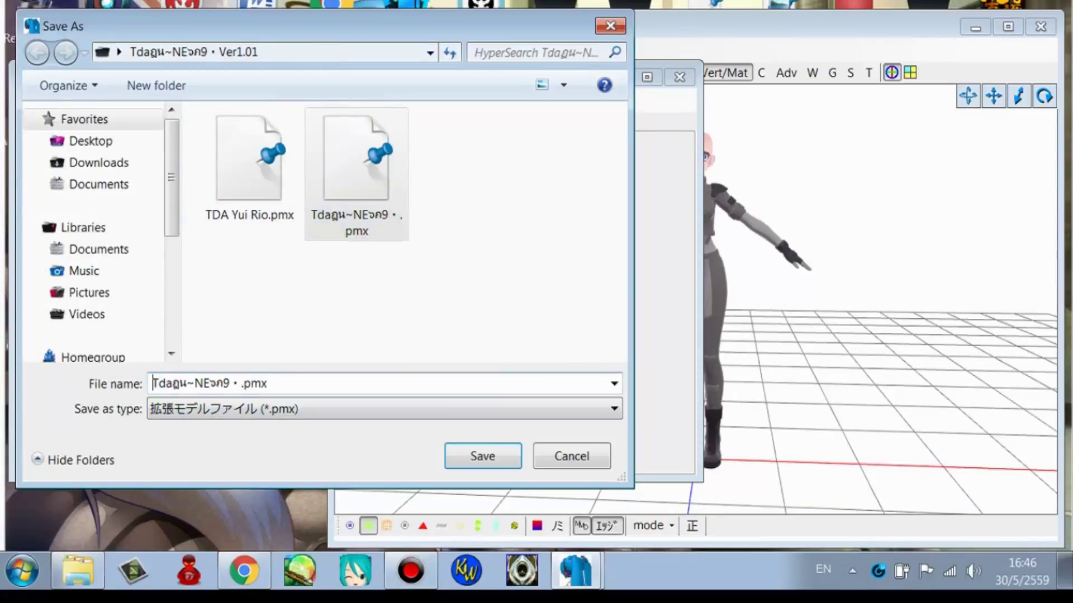
type("1")
left_click(483, 456)
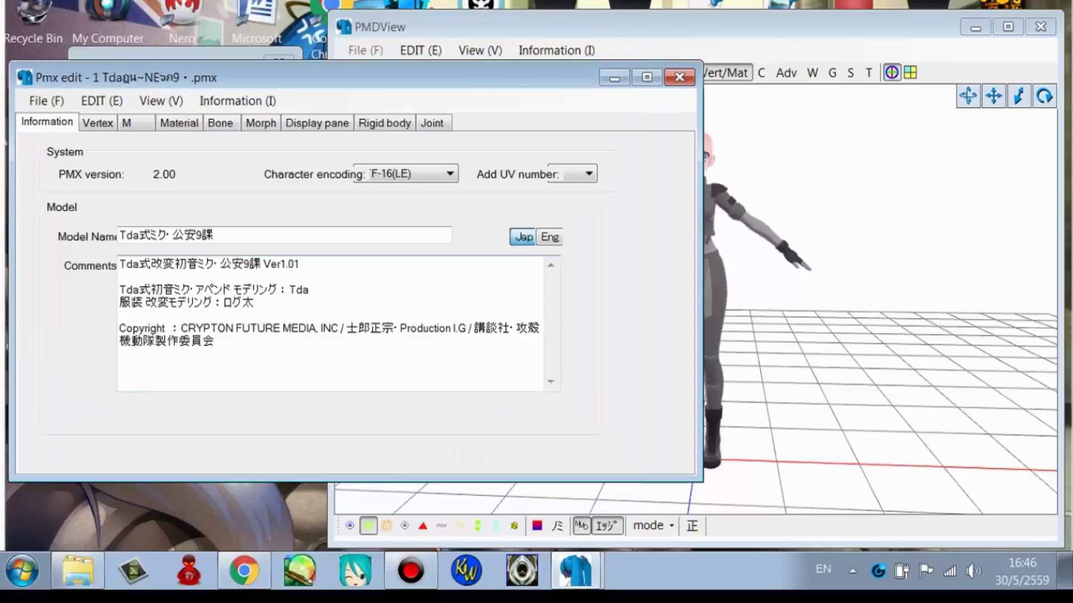
Start a new empty model and open TDA Yui Rio.pmx
left_click(46, 101)
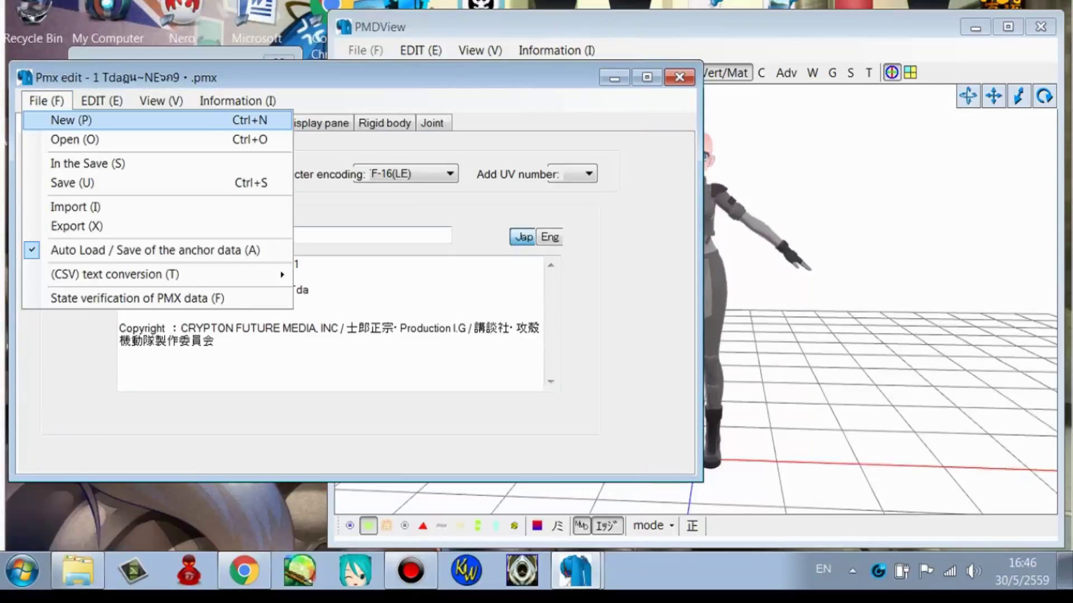
left_click(67, 119)
left_click(510, 338)
left_click(47, 101)
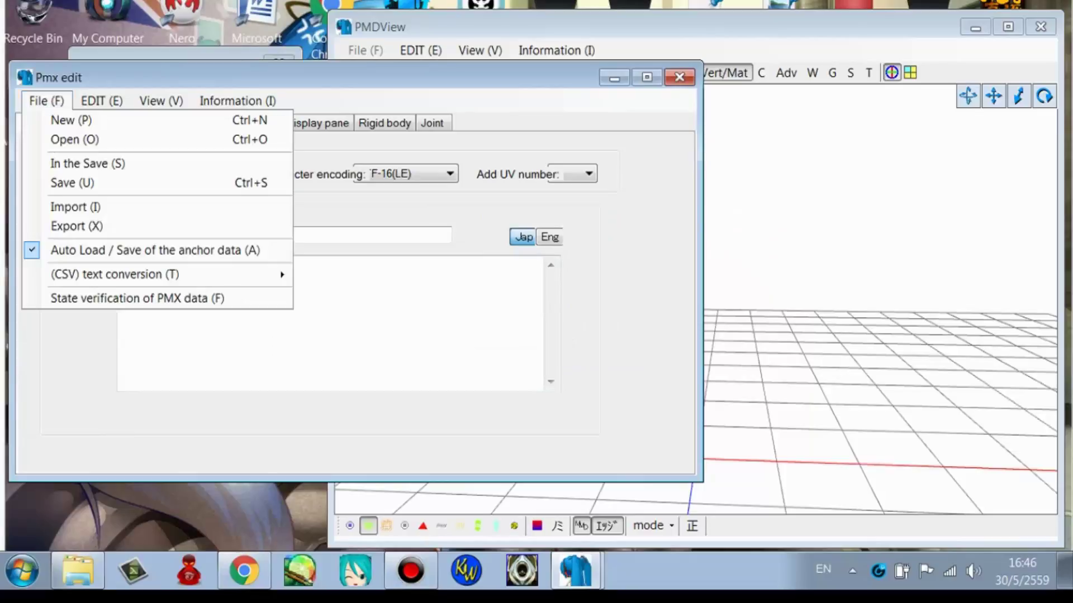
left_click(67, 140)
left_click(361, 173)
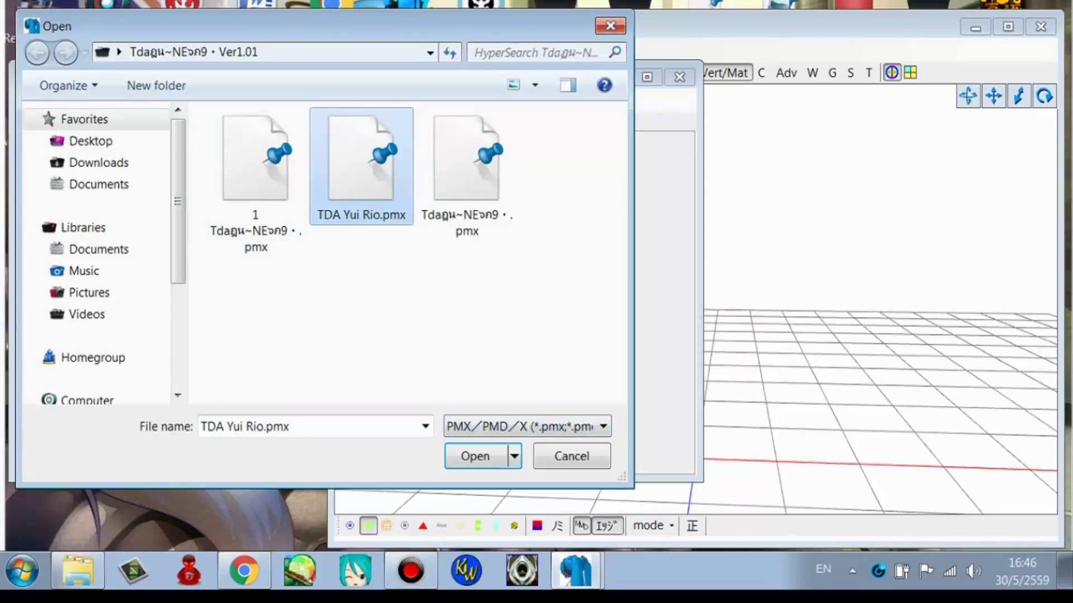
left_click(475, 456)
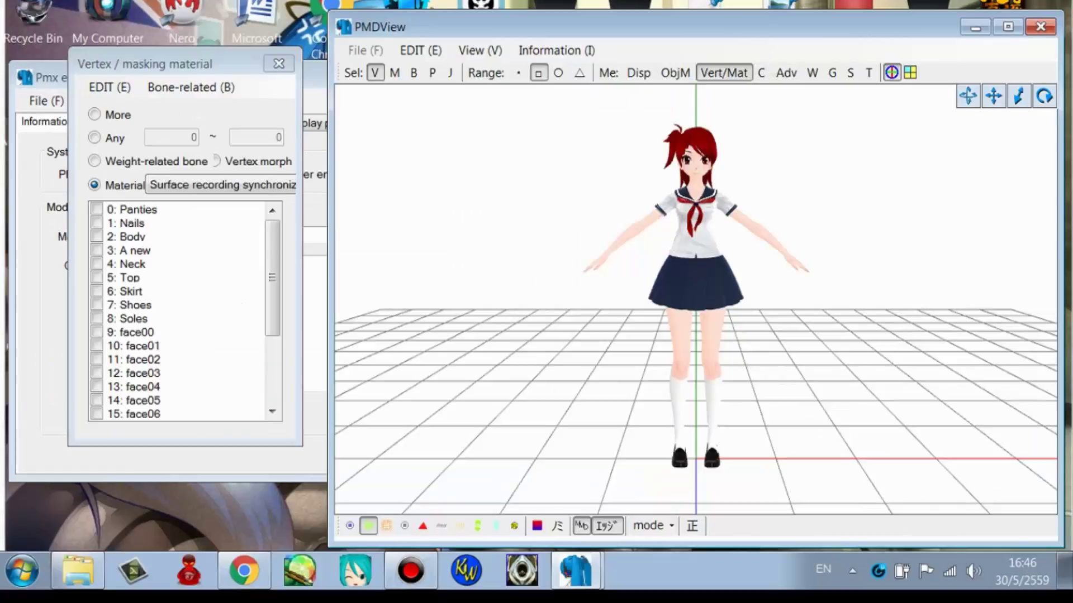
Delete the model parts of every material from Panties through cheek, keeping only the hair material Material0
left_click(96, 209)
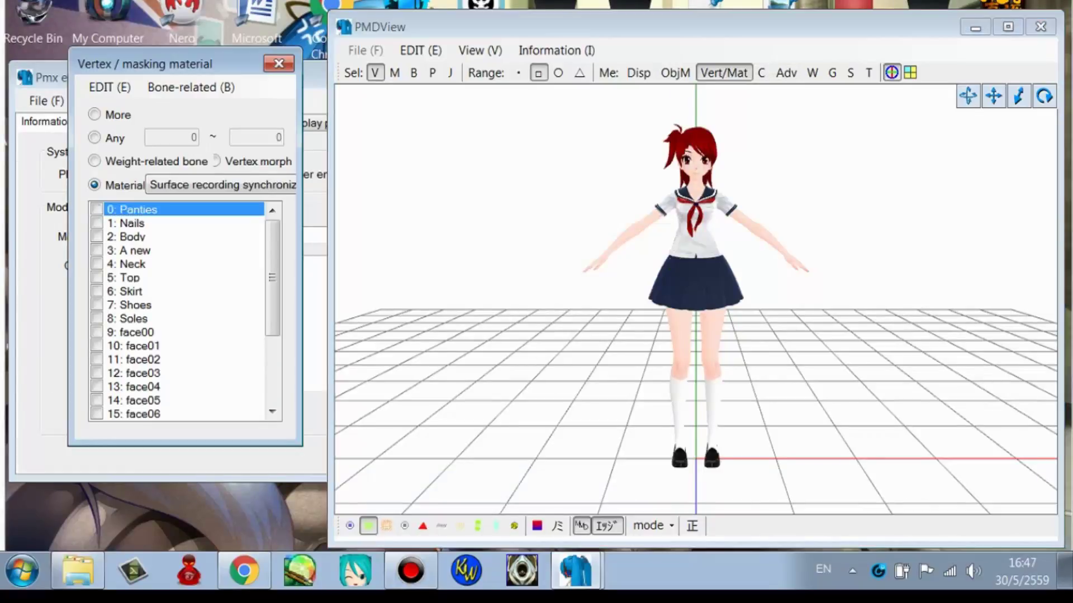
left_click(96, 209)
left_click(96, 223)
left_click(97, 223)
left_click(96, 236)
left_click(96, 236)
left_click(97, 251)
left_click(96, 250)
double_click(96, 264)
double_click(96, 278)
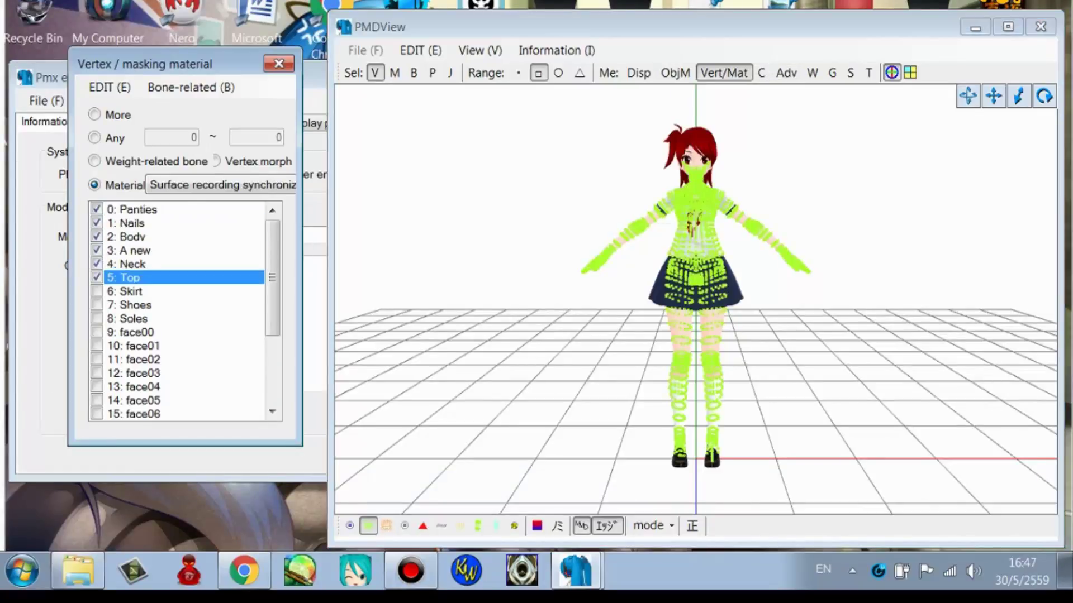
double_click(96, 305)
double_click(96, 291)
left_click(96, 319)
key("space")
key("Down")
key("space")
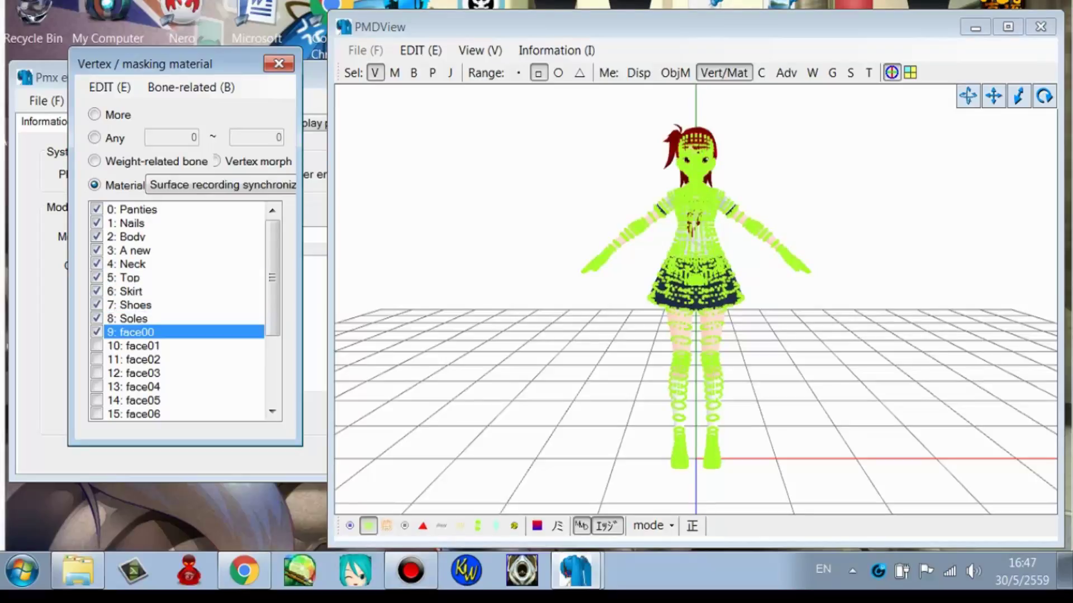
key("Down")
key("space")
key("Down")
key("space")
key("Down")
key("space")
key("Down")
key("space")
key("Down")
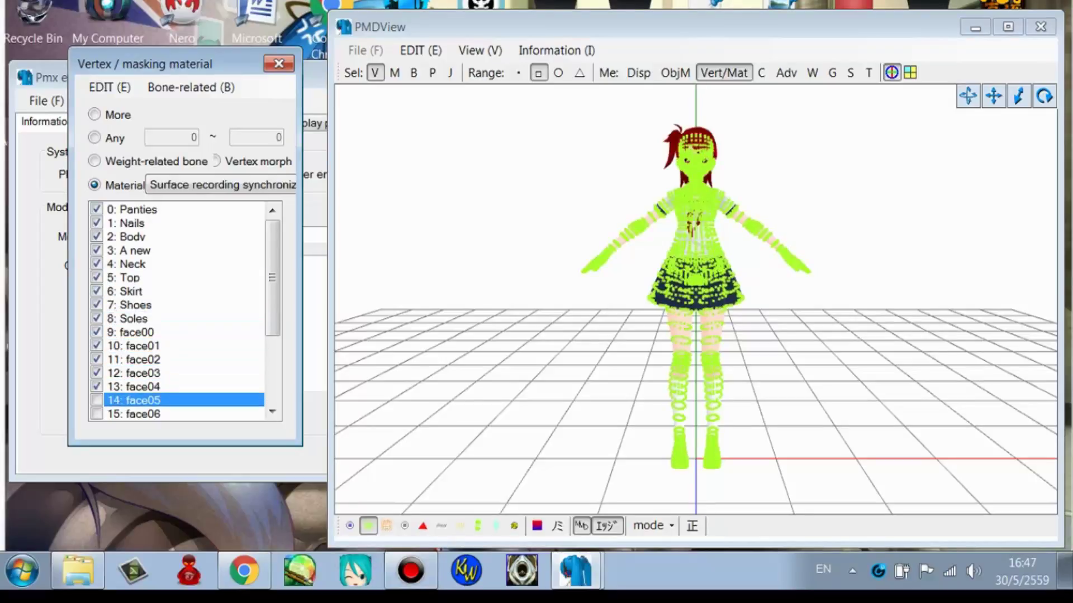
key("space")
key("Down")
key("space")
scroll(185, 311, "down", 3)
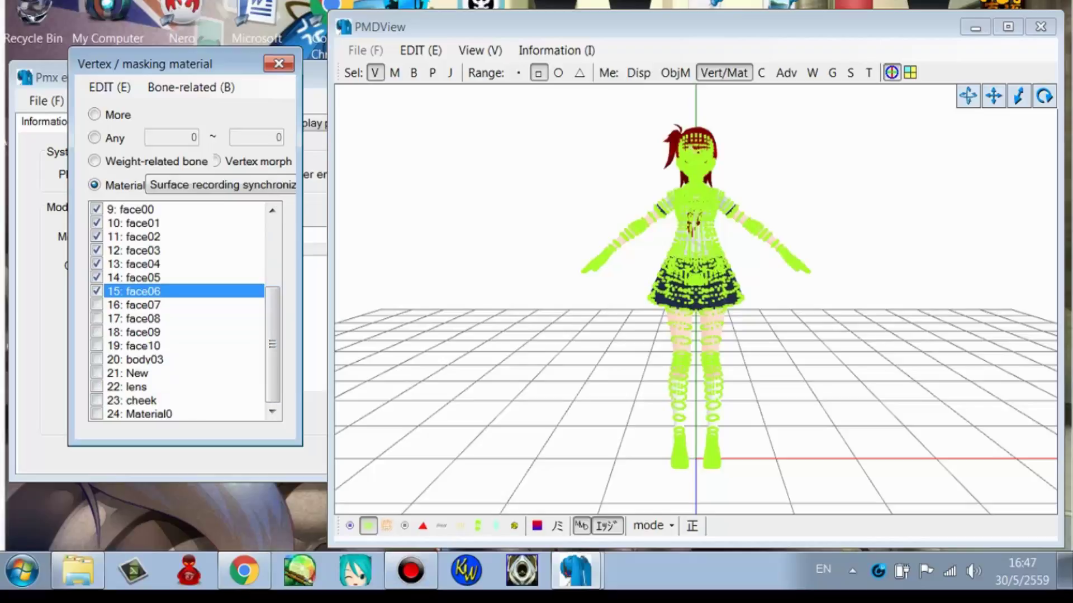
key("Down")
key("space")
key("Down")
key("space")
key("Down")
key("space")
key("Down")
key("space")
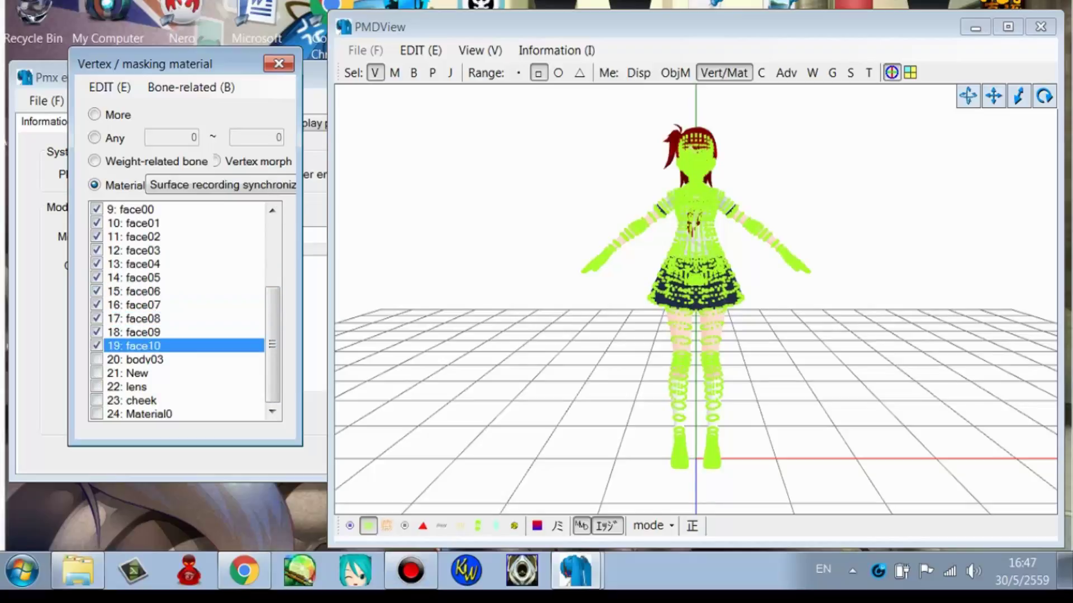
key("Down")
key("space")
key("Down")
key("space")
key("Down")
key("space")
key("Down")
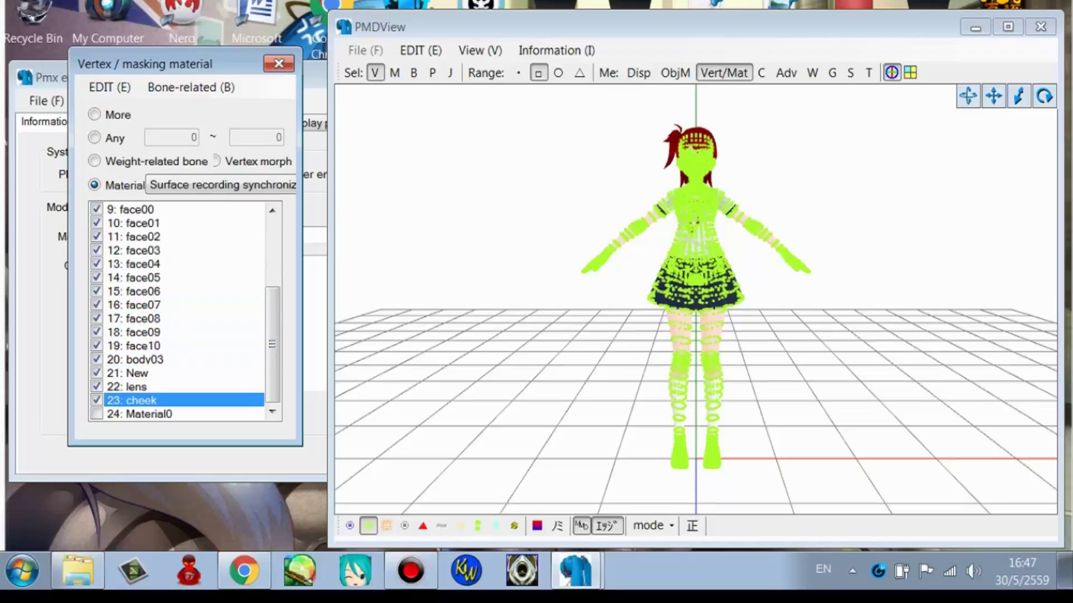
right_click(127, 262)
left_click(244, 446)
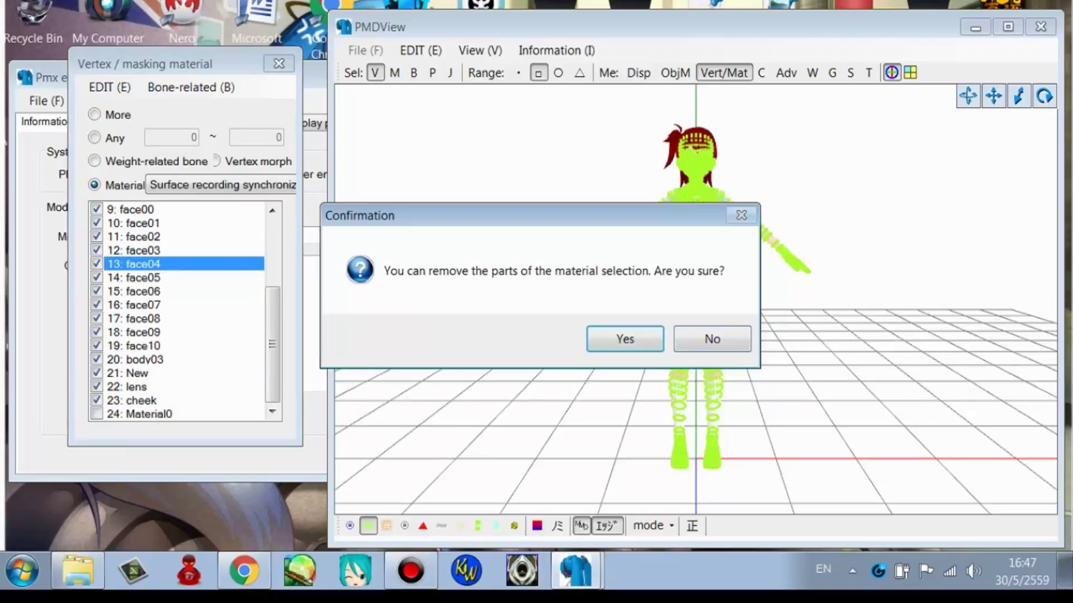
left_click(625, 340)
left_click(617, 330)
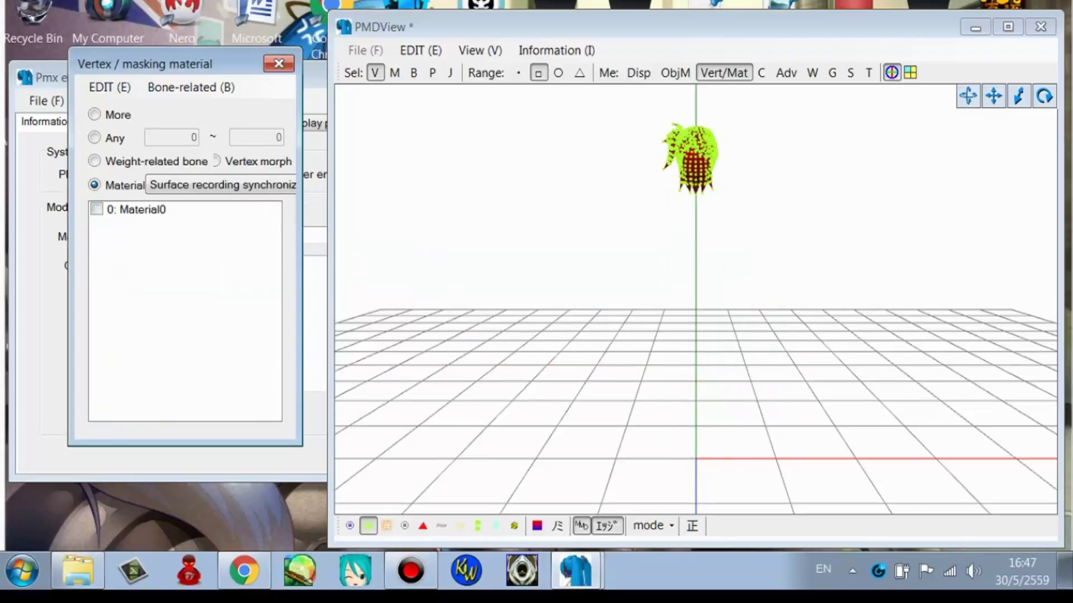
Close the vertex masking window and save the hair-only model as 1 TDA Yui Rio.pmx
left_click(279, 64)
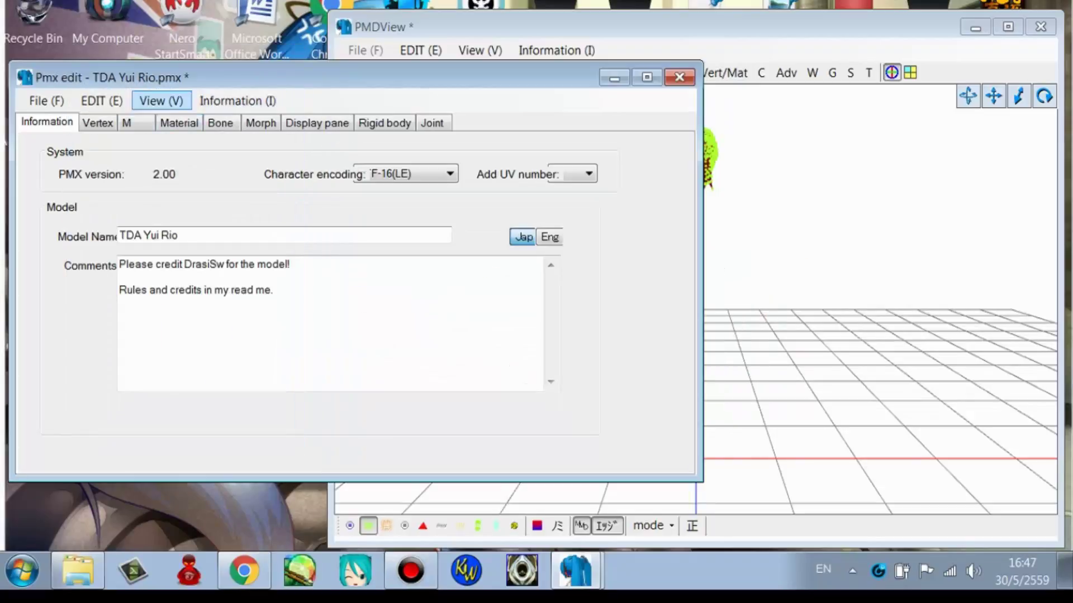
left_click(47, 101)
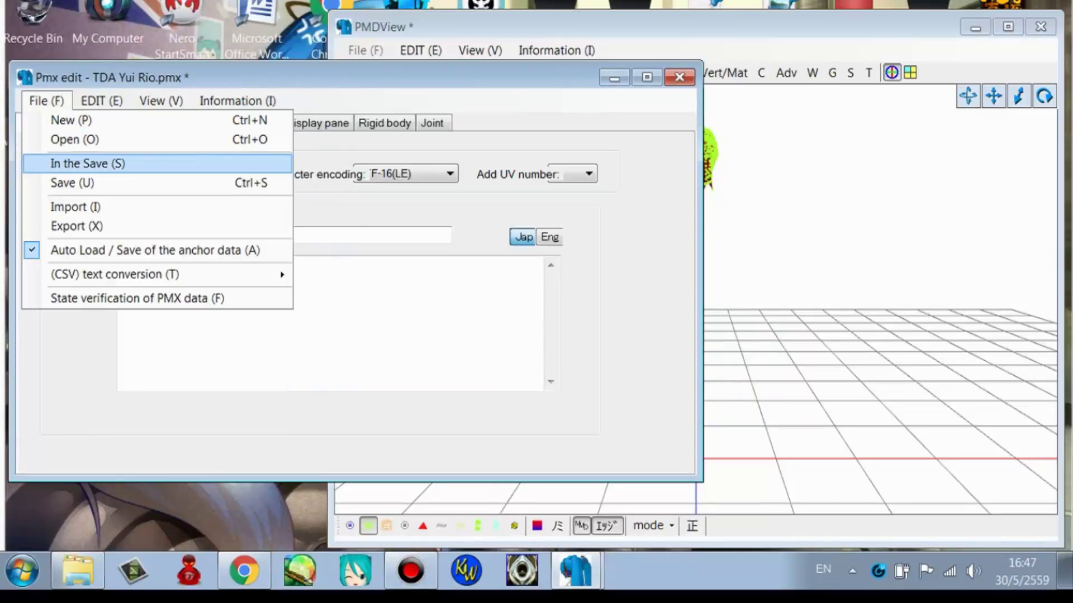
left_click(107, 164)
left_click(356, 166)
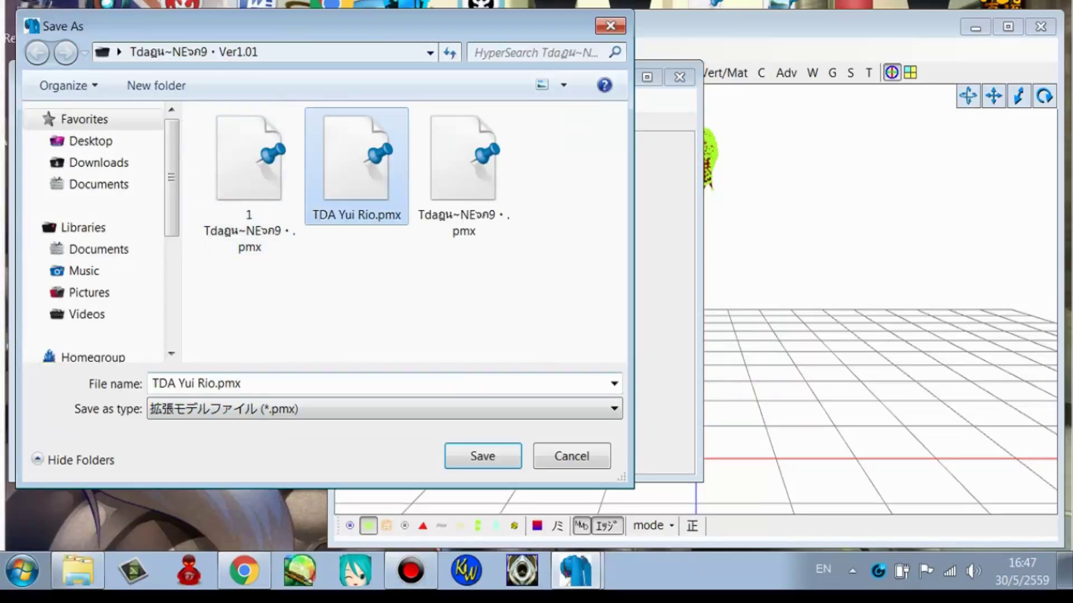
left_click(166, 384)
double_click(167, 384)
type("1")
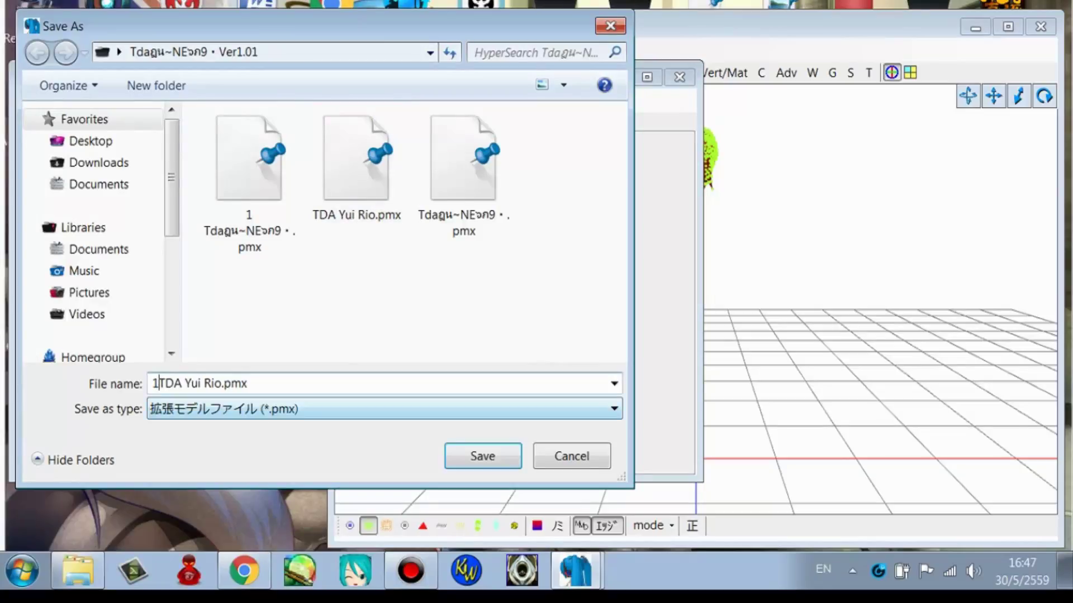
key("Return")
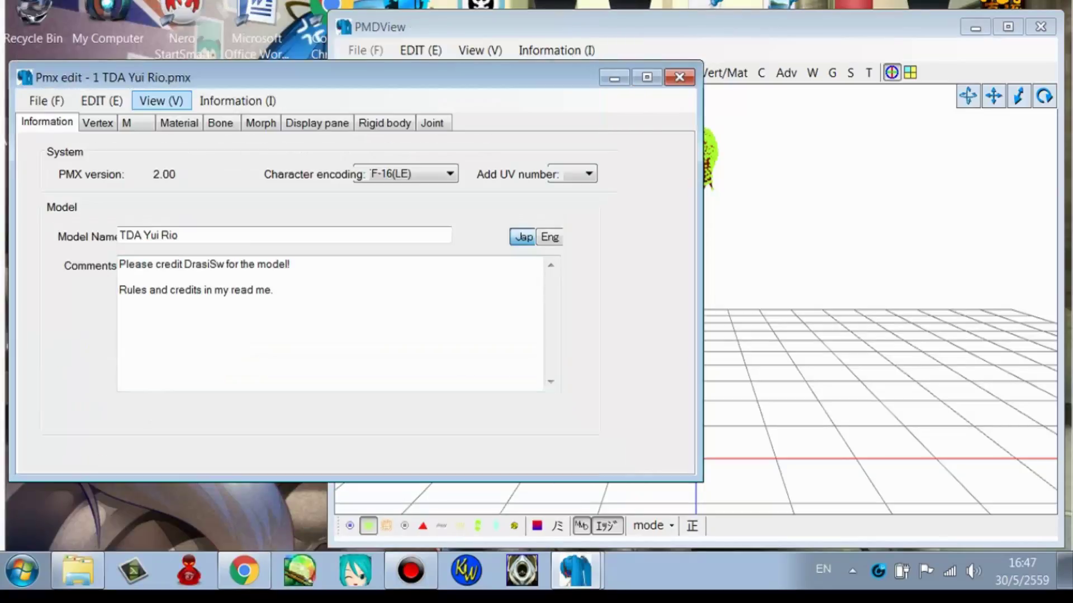
Start a new empty model and open the stripped body model 1 Tdaฎน~NEวก9・.pmx
left_click(47, 101)
left_click(72, 121)
key("Return")
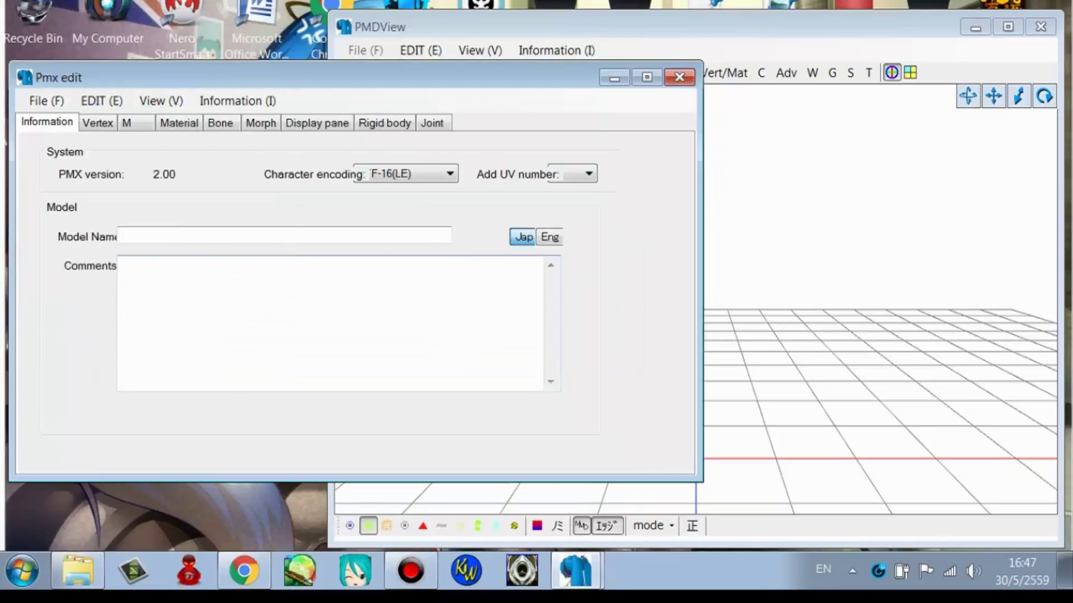
left_click(46, 101)
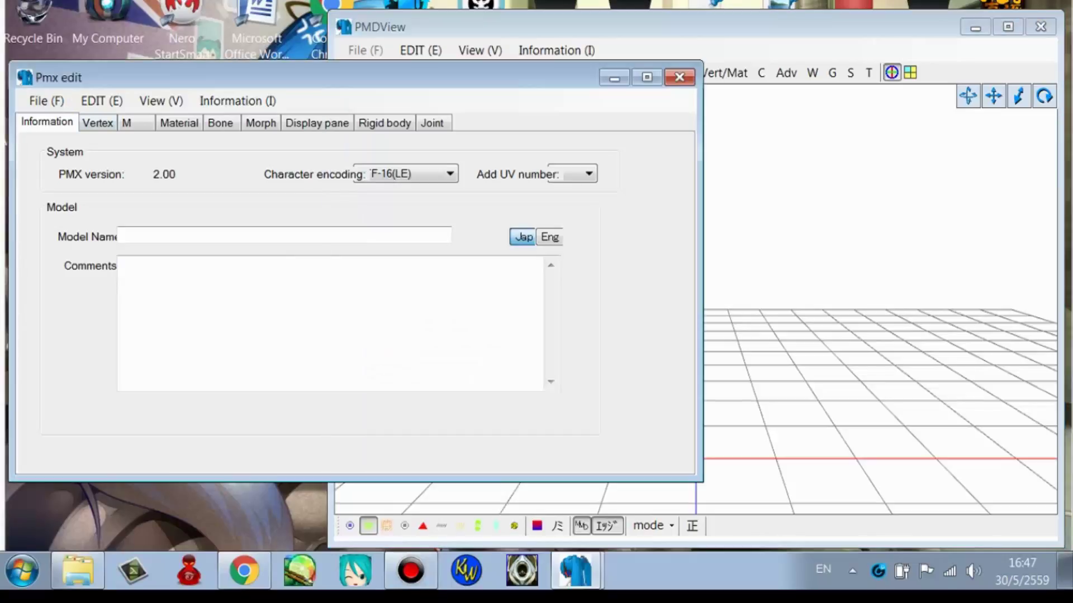
left_click(46, 101)
key("o")
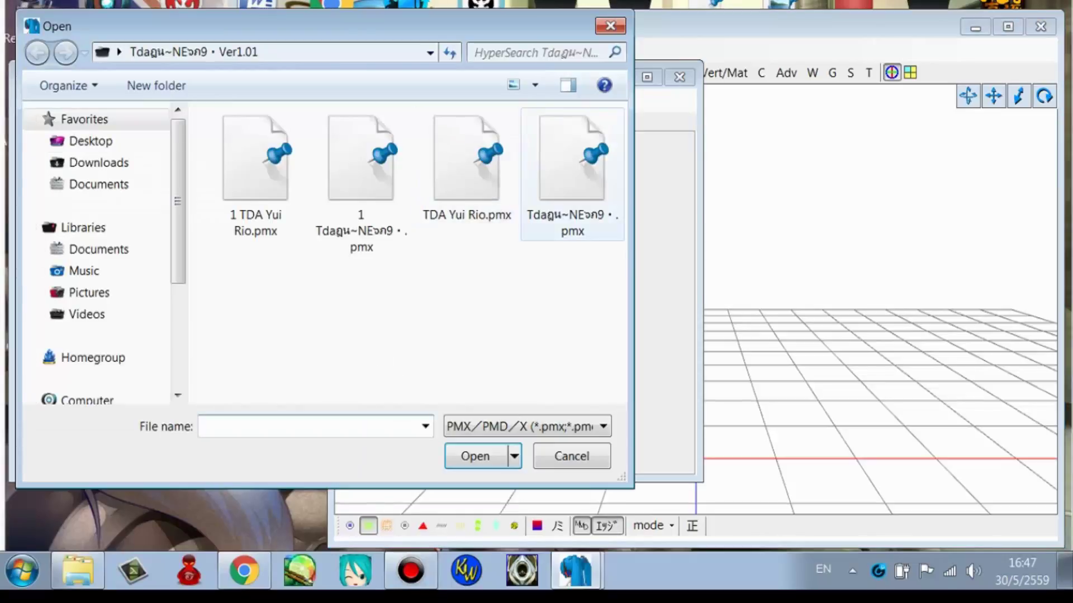
left_click(361, 182)
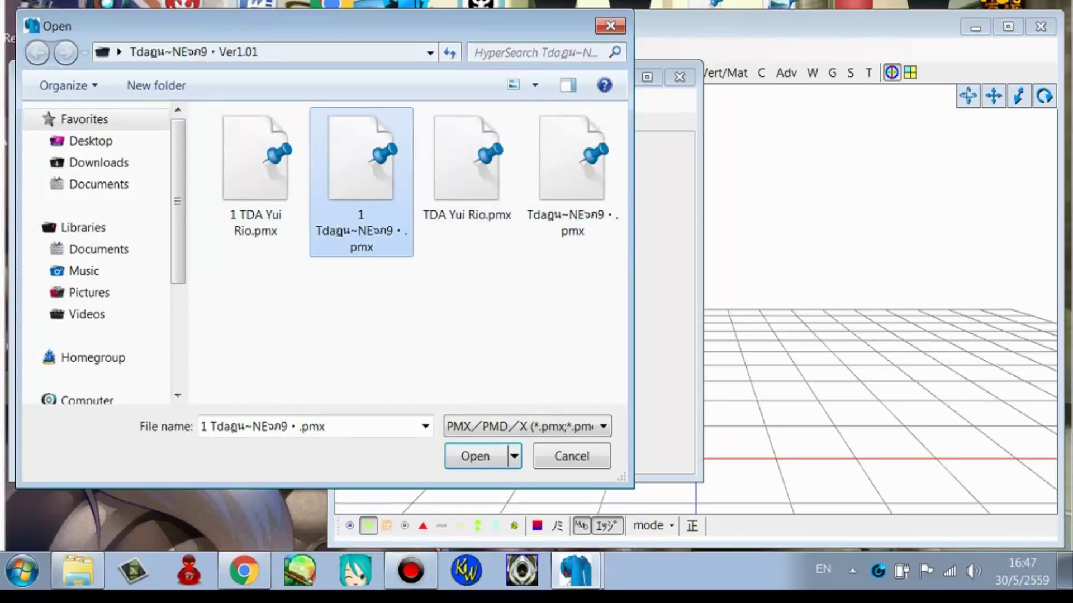
key("Return")
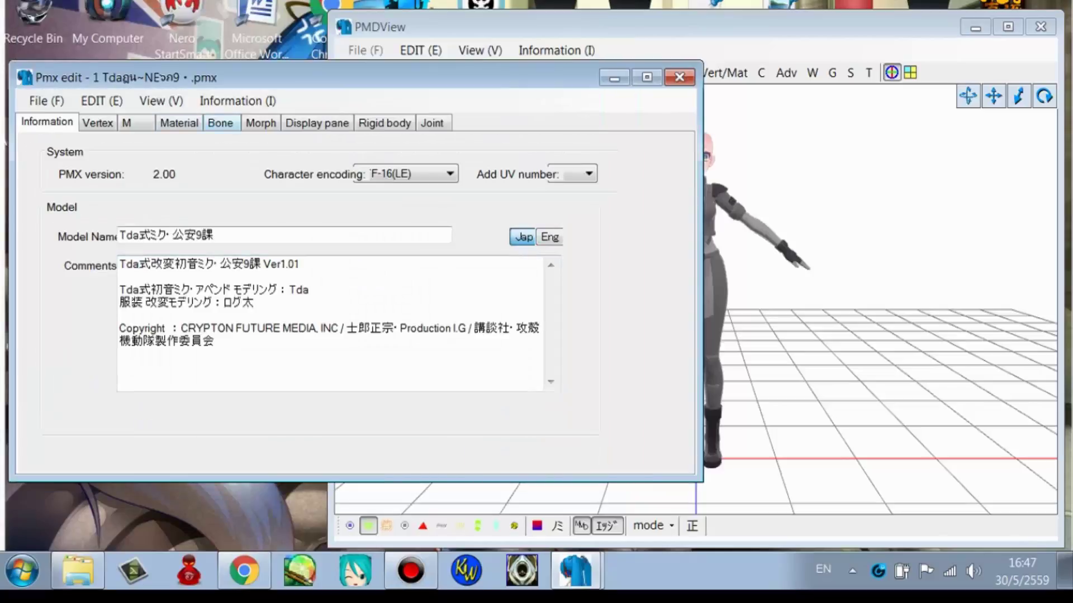
Import 1 TDA Yui Rio.pmx into the body model using Adding, merging bones with the same name, at size 1
left_click(47, 101)
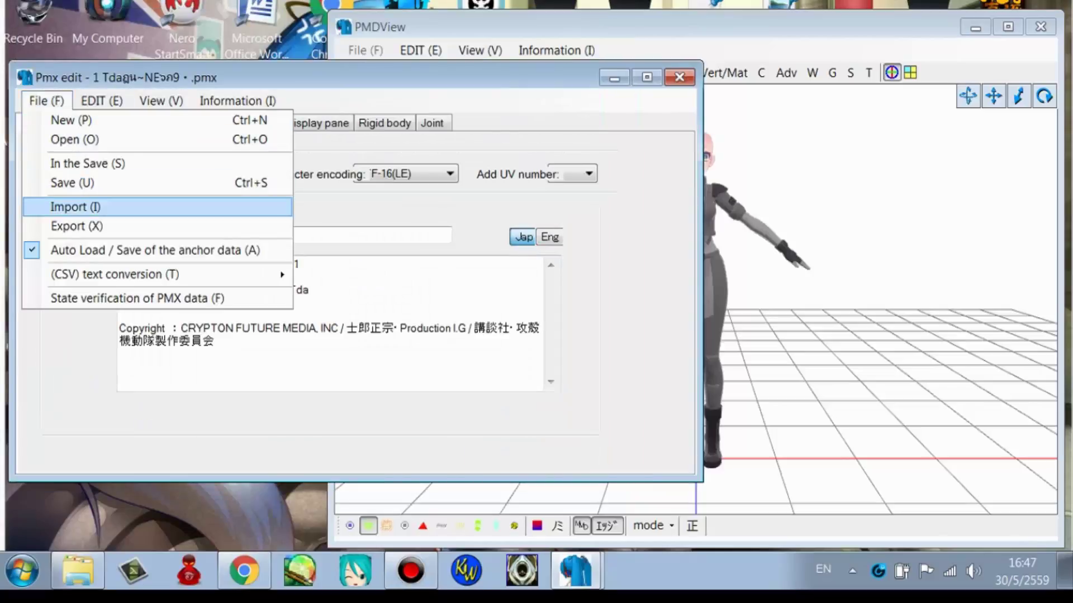
key("Return")
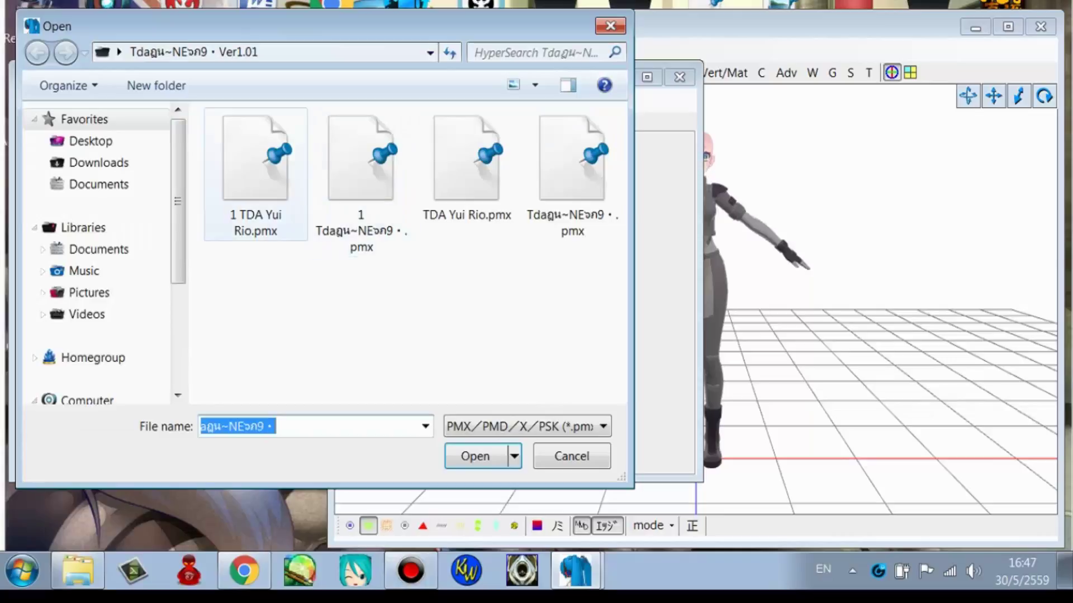
left_click(255, 173)
left_click(475, 457)
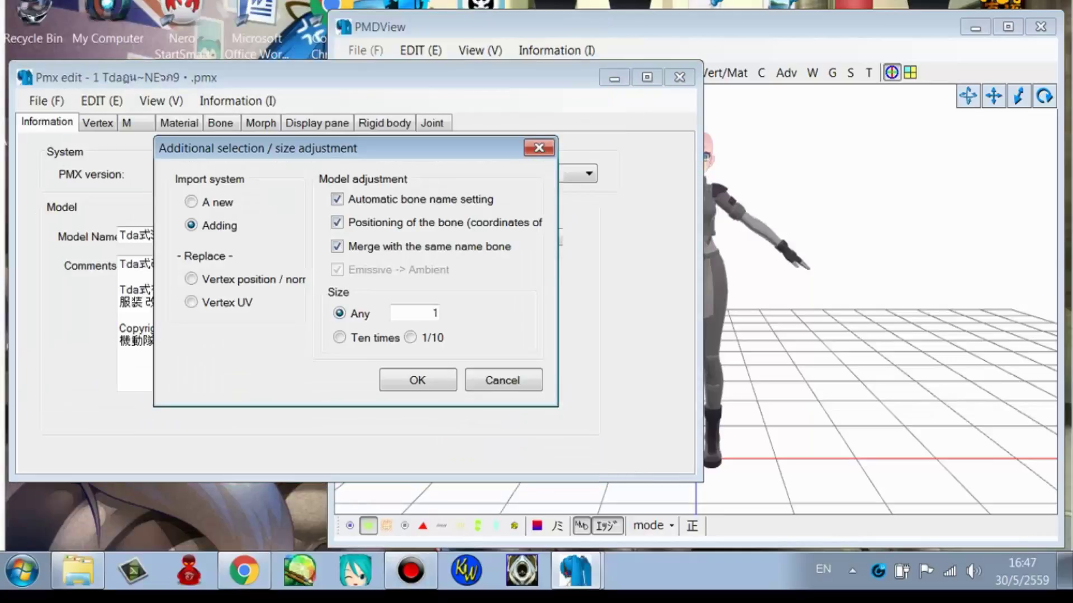
key("Return")
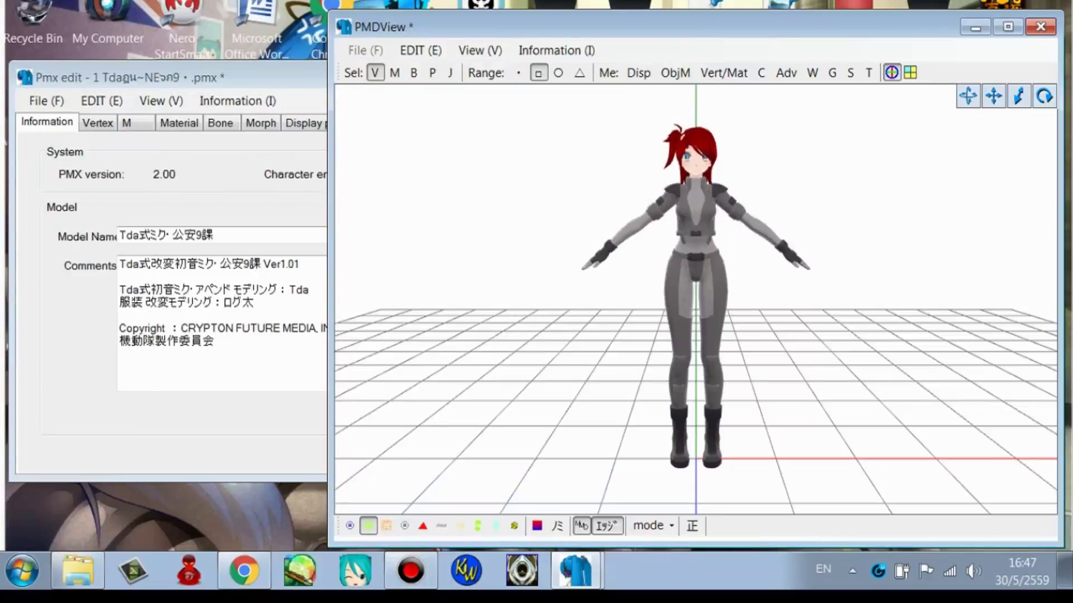
Filter the vertices to Material0, select all of the hair's vertices and turn off the vertex display
left_click(725, 73)
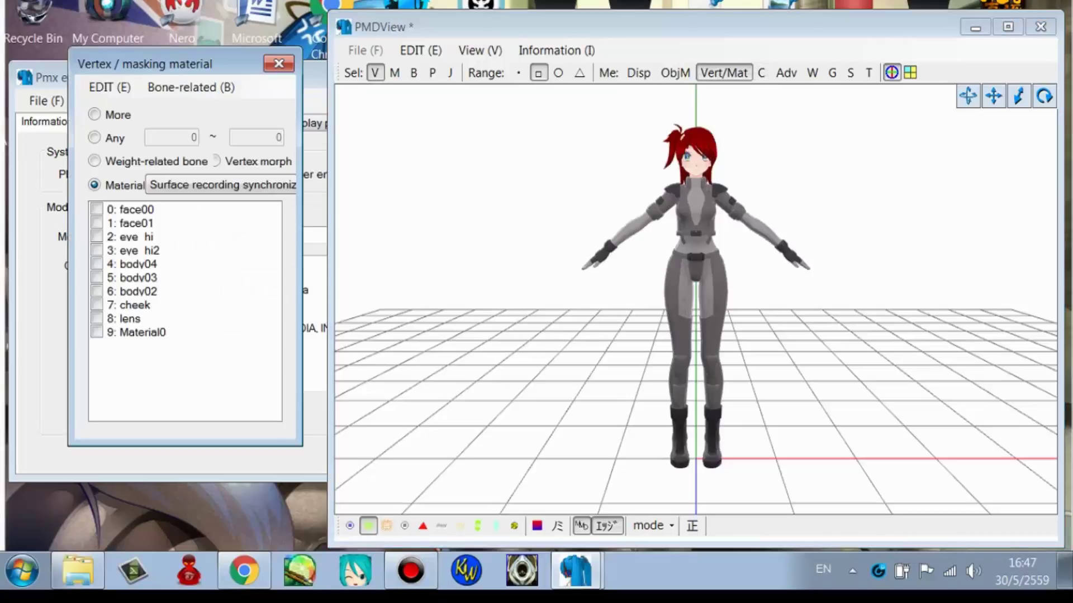
left_click(97, 332)
left_click_drag(606, 113, 910, 362)
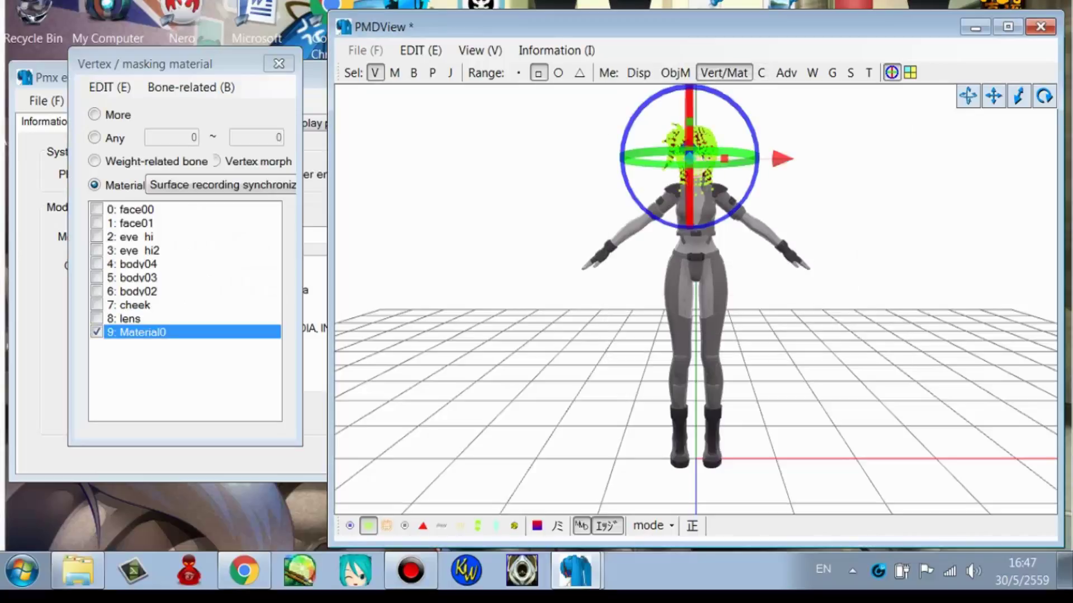
left_click(368, 526)
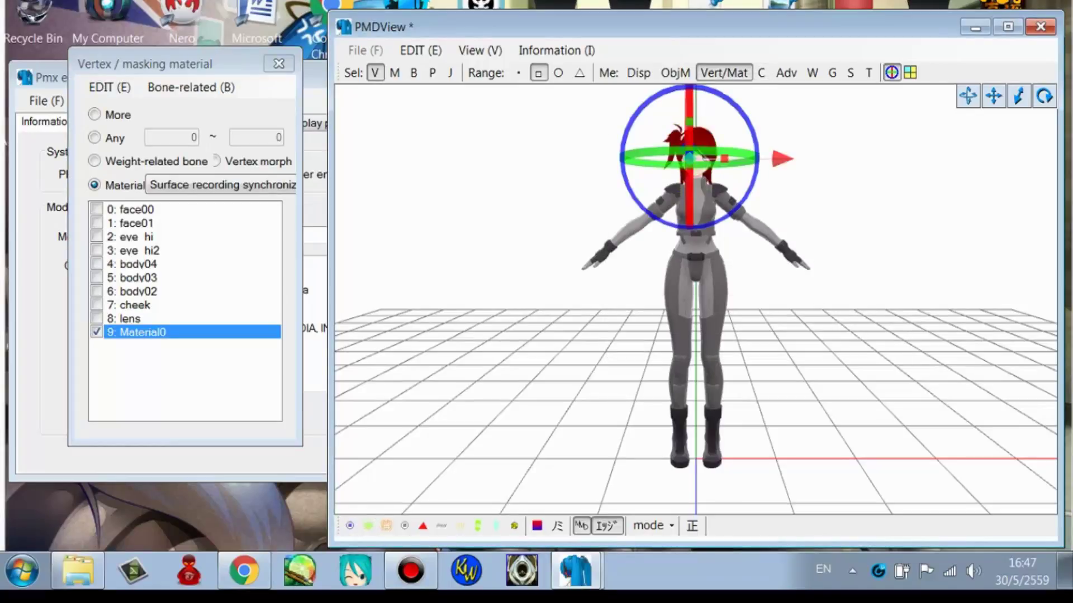
left_click_drag(994, 96, 991, 157)
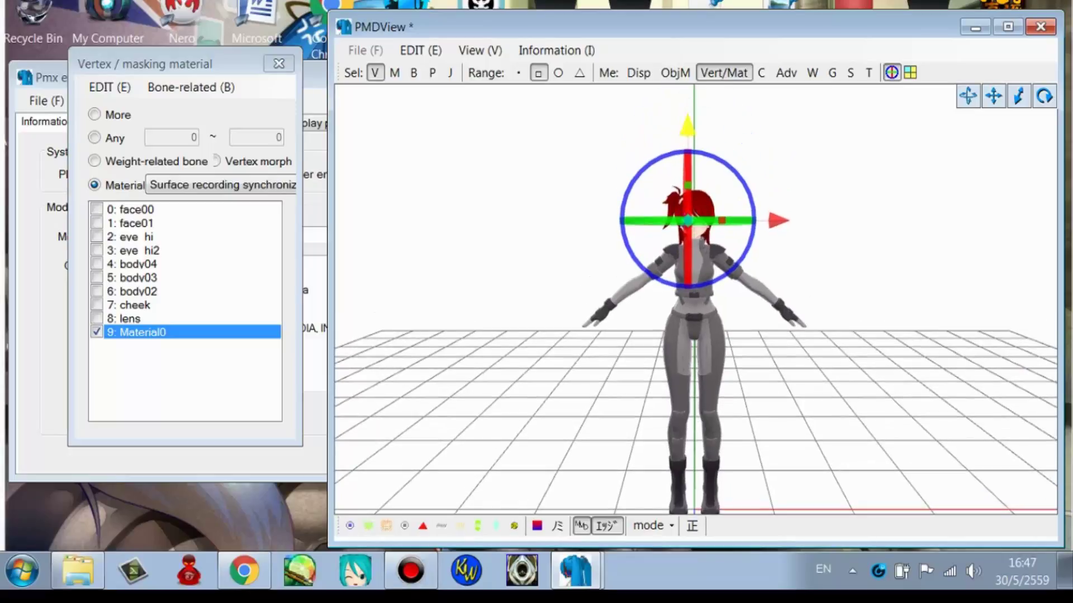
Nudge the selected hair vertices slightly upward and sideways to fit the head, and clear the selection
left_click_drag(688, 128, 687, 125)
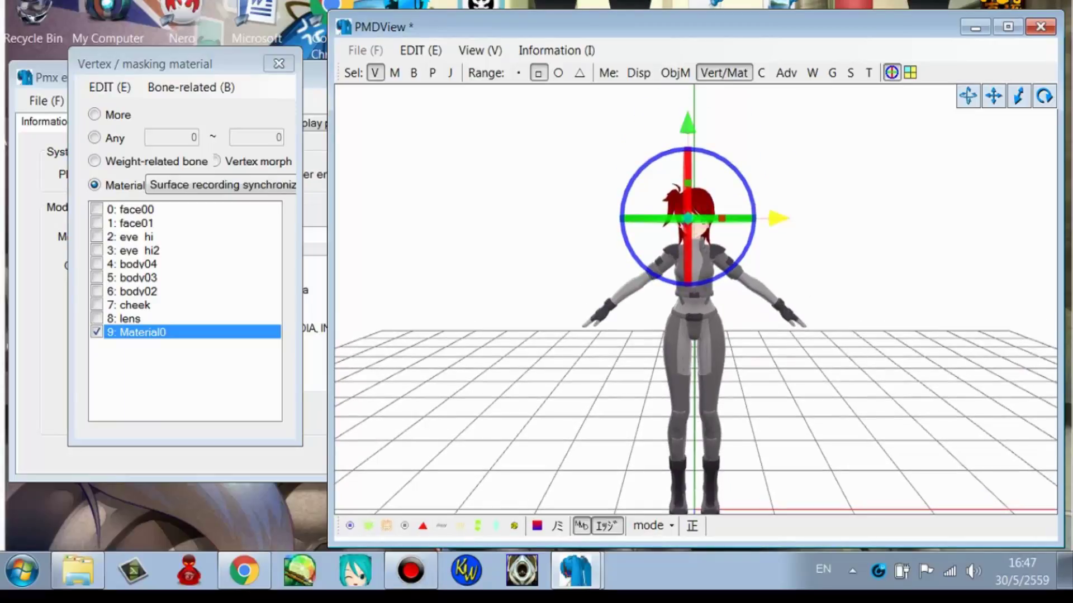
left_click_drag(778, 218, 779, 219)
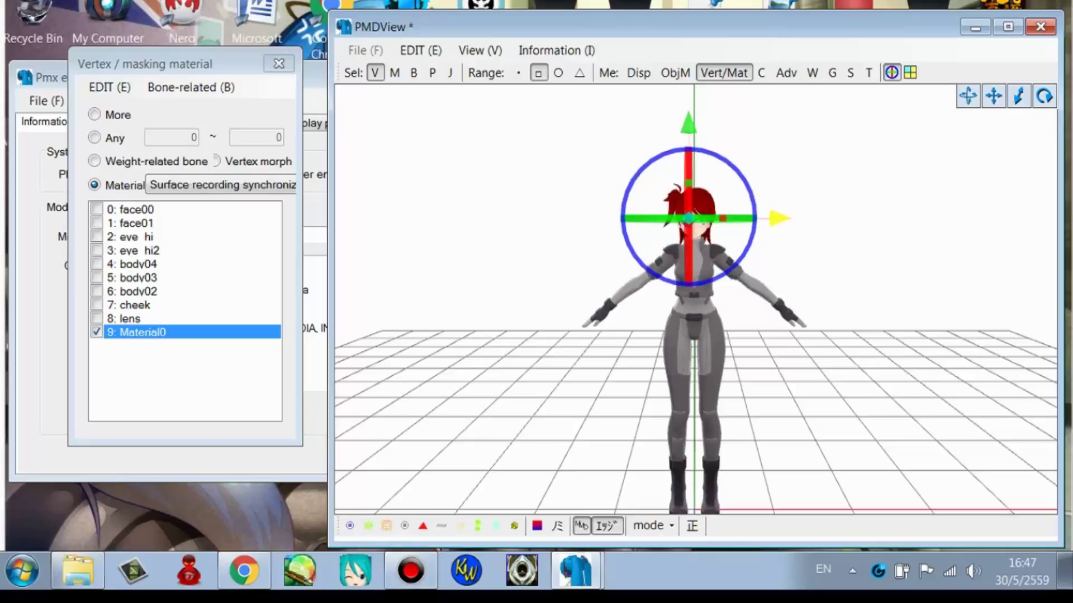
right_click_drag(810, 251, 784, 273)
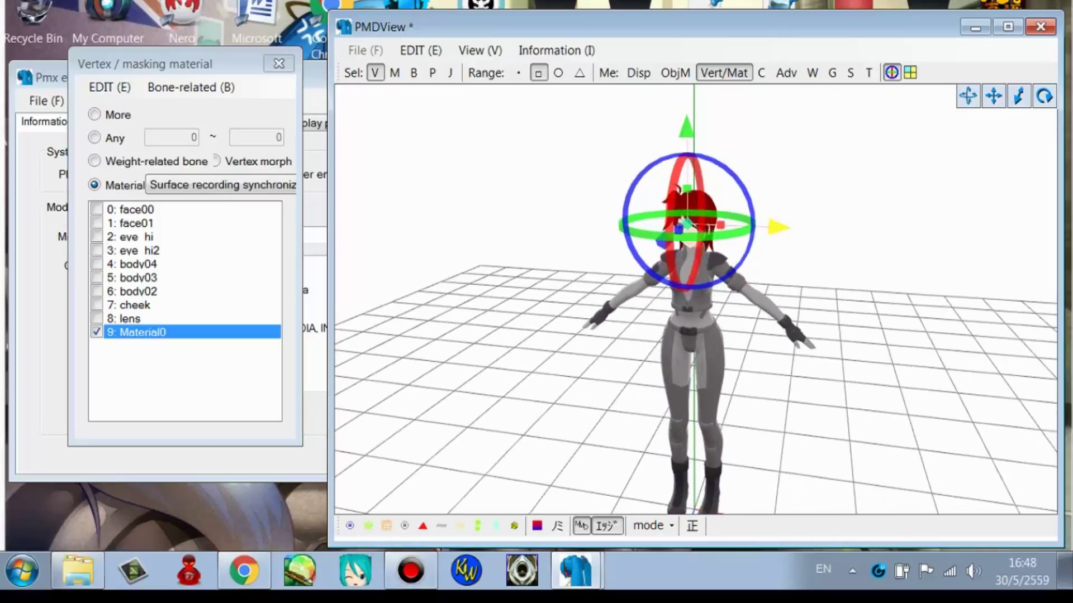
left_click_drag(778, 227, 777, 227)
mouse_move(805, 252)
right_mouse_down()
mouse_move(891, 256)
mouse_move(790, 247)
right_mouse_up()
left_click(830, 249)
right_click_drag(740, 215, 715, 218)
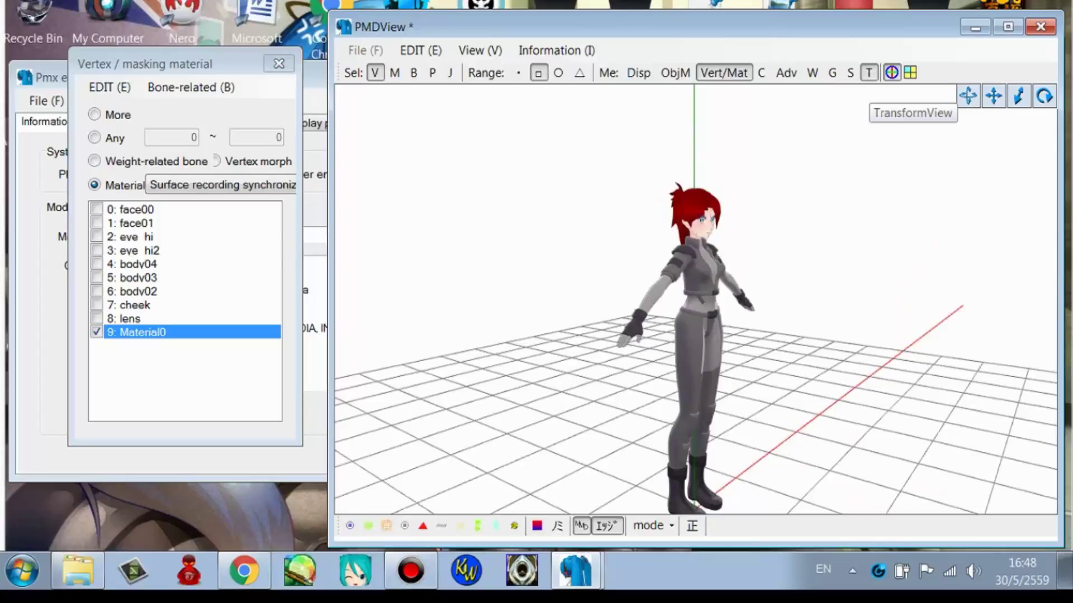
Open TransformView and rotate the head bone to test whether the imported hair follows the head
left_click(869, 72)
left_click(373, 39)
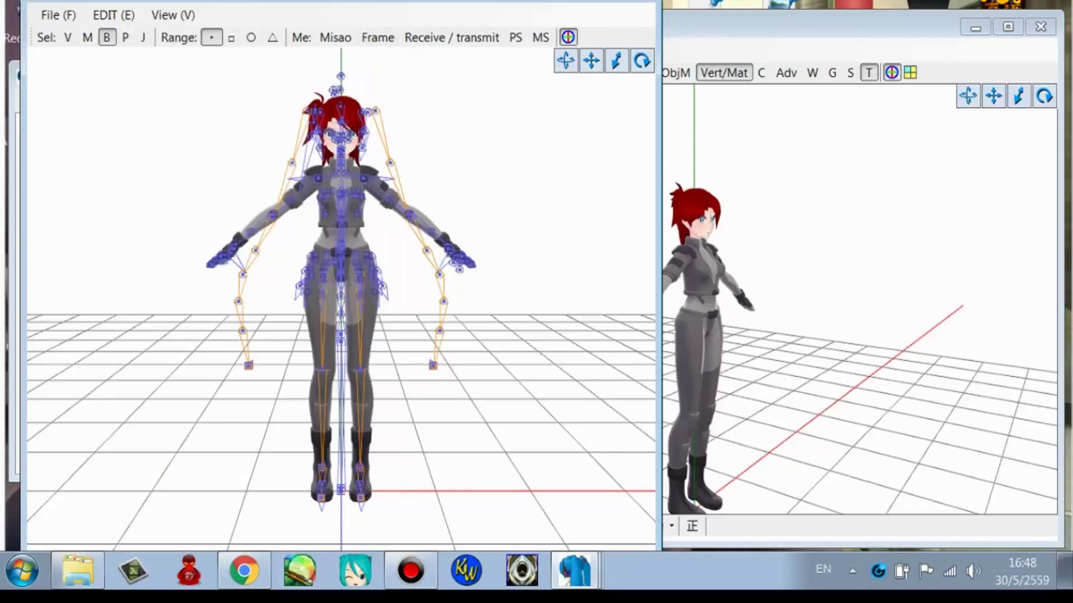
scroll(341, 299, "up", 8)
left_click_drag(591, 61, 613, 396)
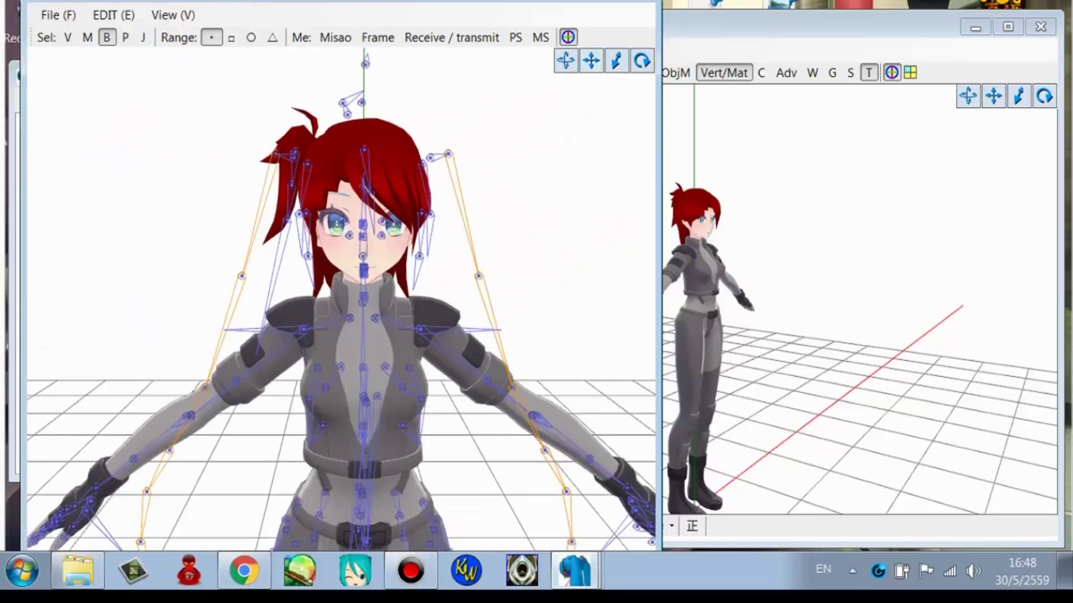
left_click(363, 256)
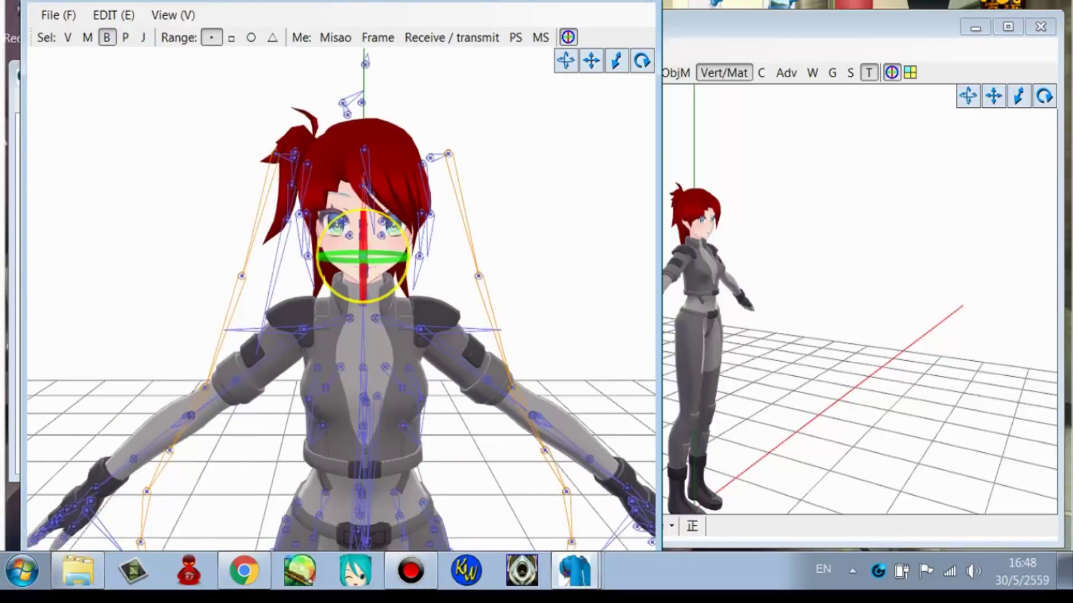
left_click_drag(409, 257, 396, 290)
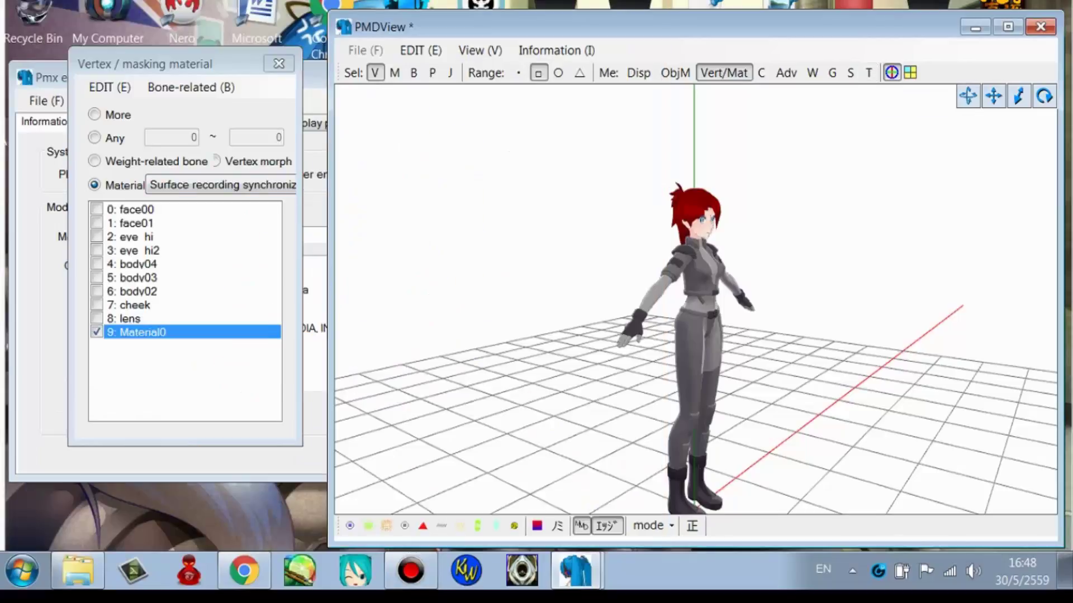
Close the vertex masking window and save the combined model as Test Tdaฎน~NEวก9・.pmx
left_click(279, 63)
left_click(46, 100)
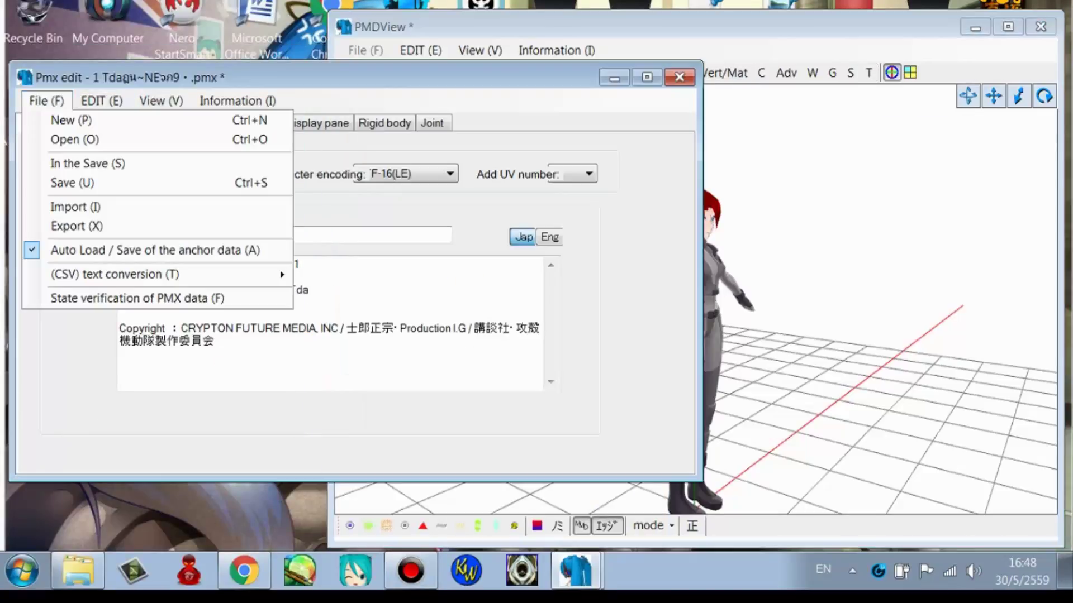
left_click(88, 163)
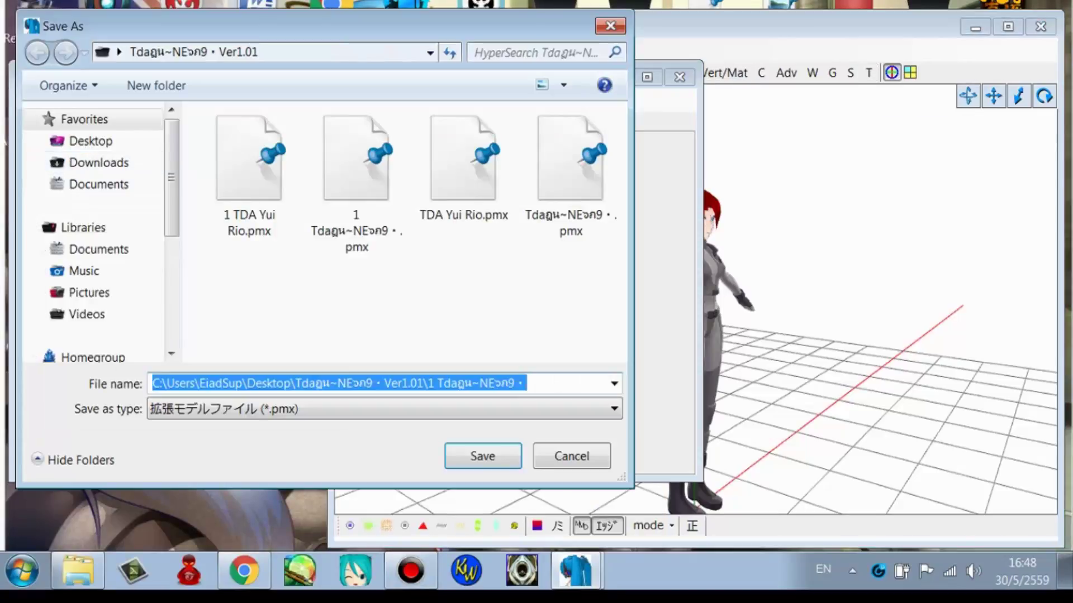
left_click(571, 174)
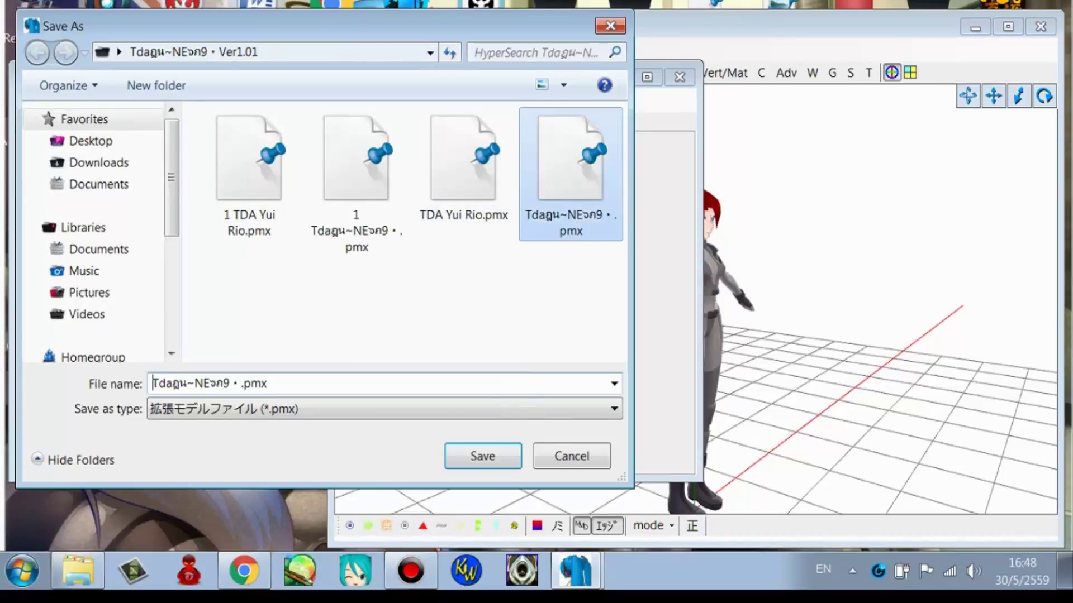
left_click(358, 384)
left_click(153, 383)
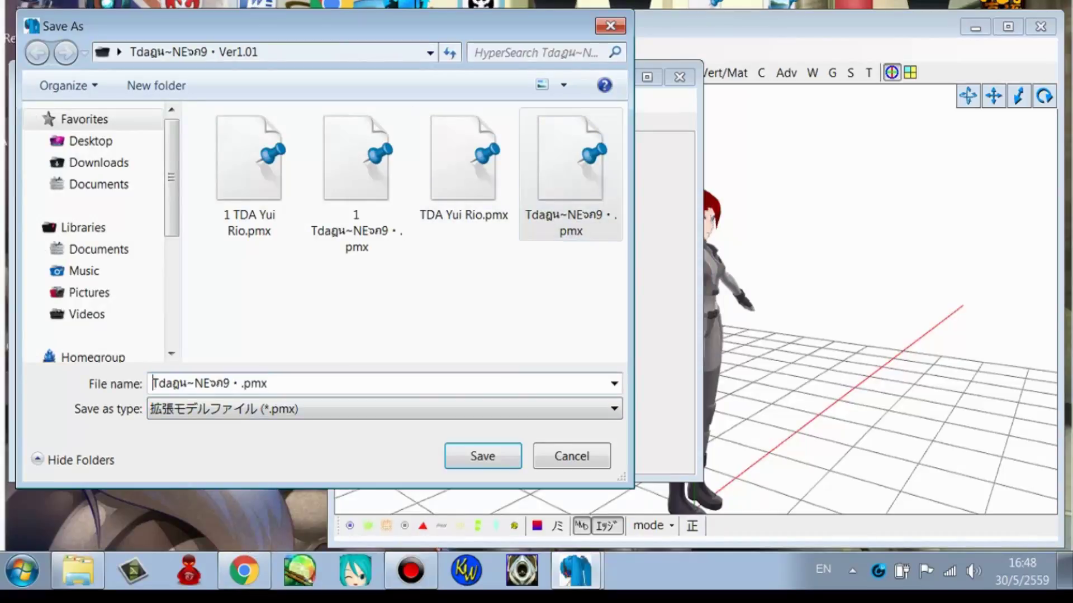
type("Twst")
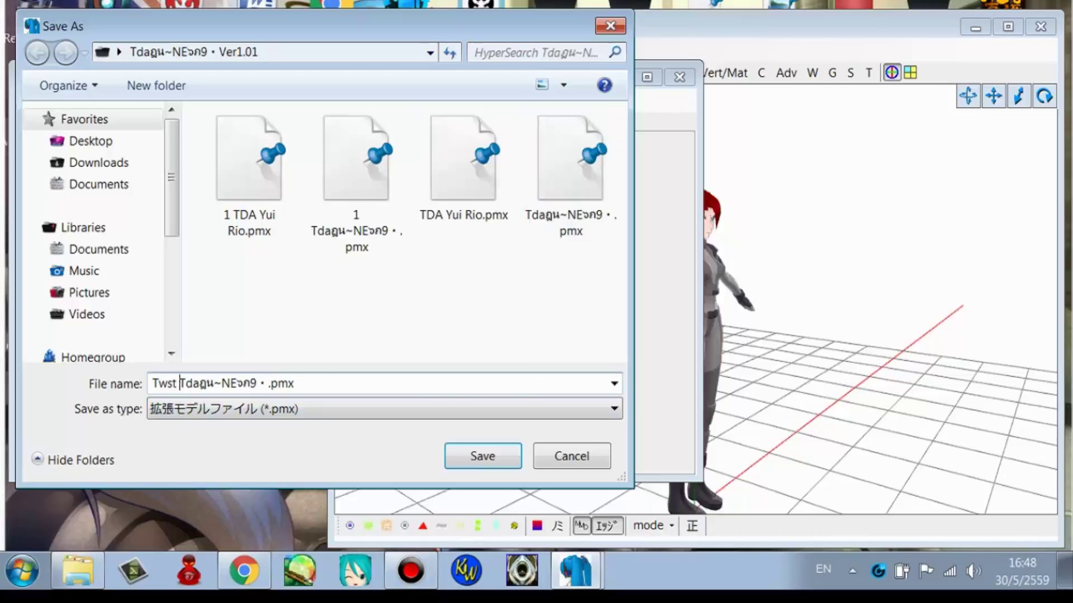
key("BackSpace")
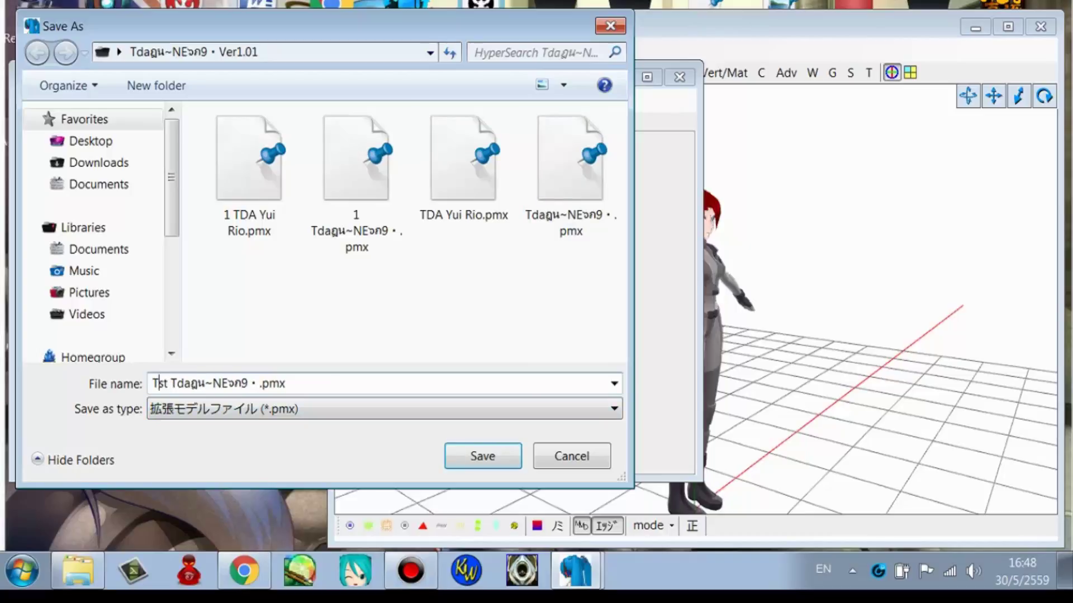
type("e")
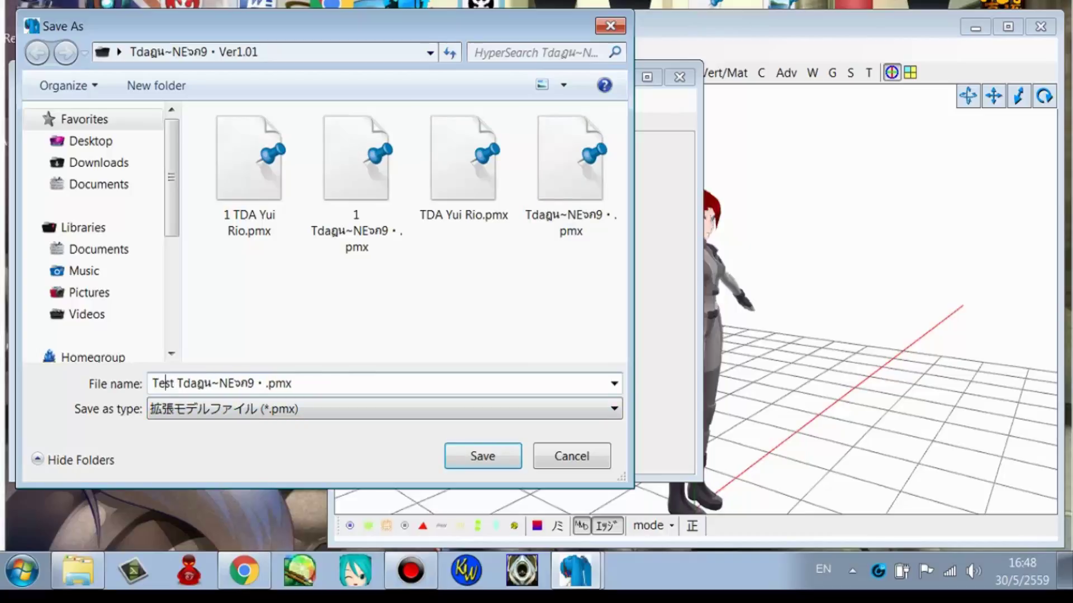
key("Return")
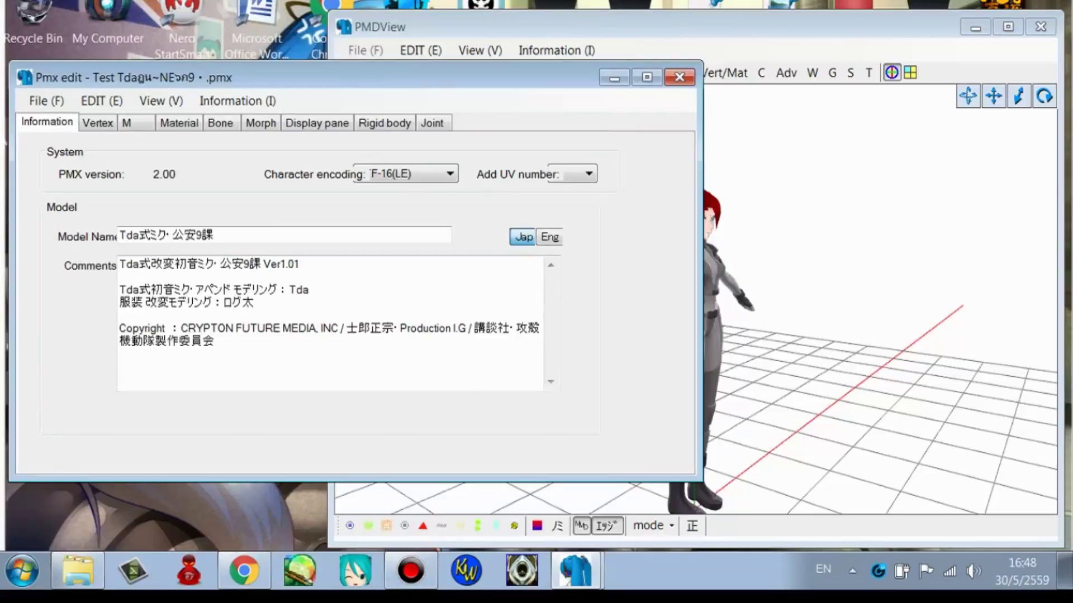
left_click(782, 168)
right_click_drag(782, 167, 727, 168)
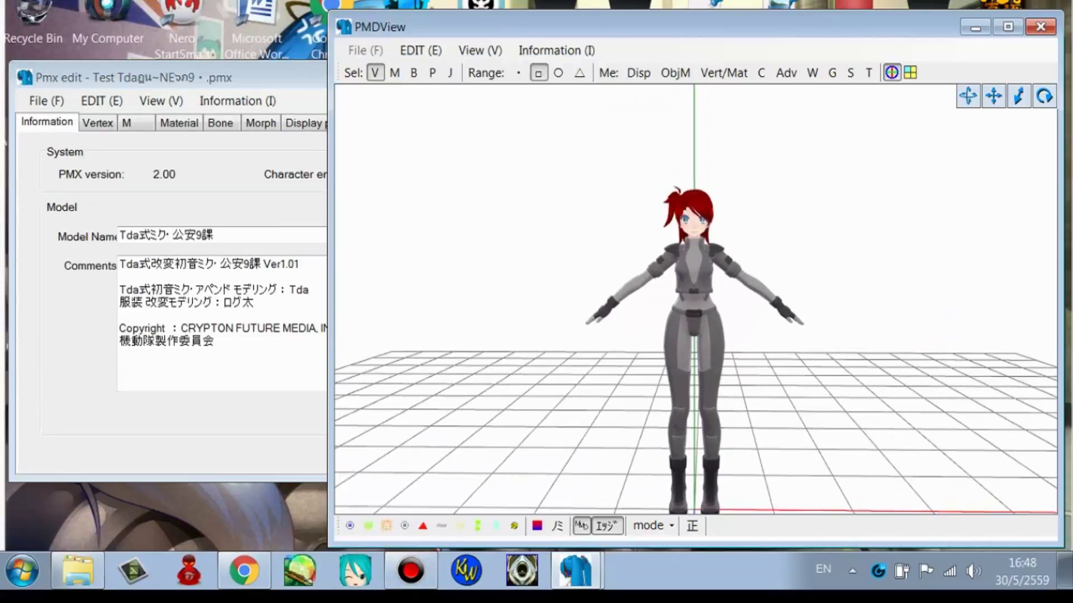
left_click_drag(1019, 96, 969, 276)
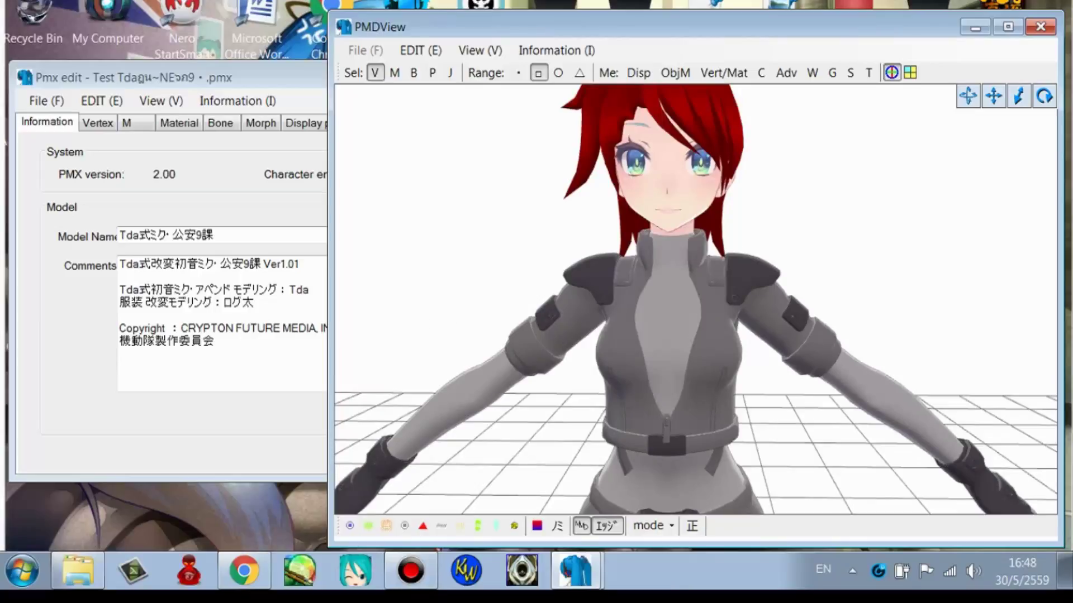
mouse_move(696, 299)
right_mouse_down()
mouse_move(625, 307)
mouse_move(707, 313)
right_mouse_up()
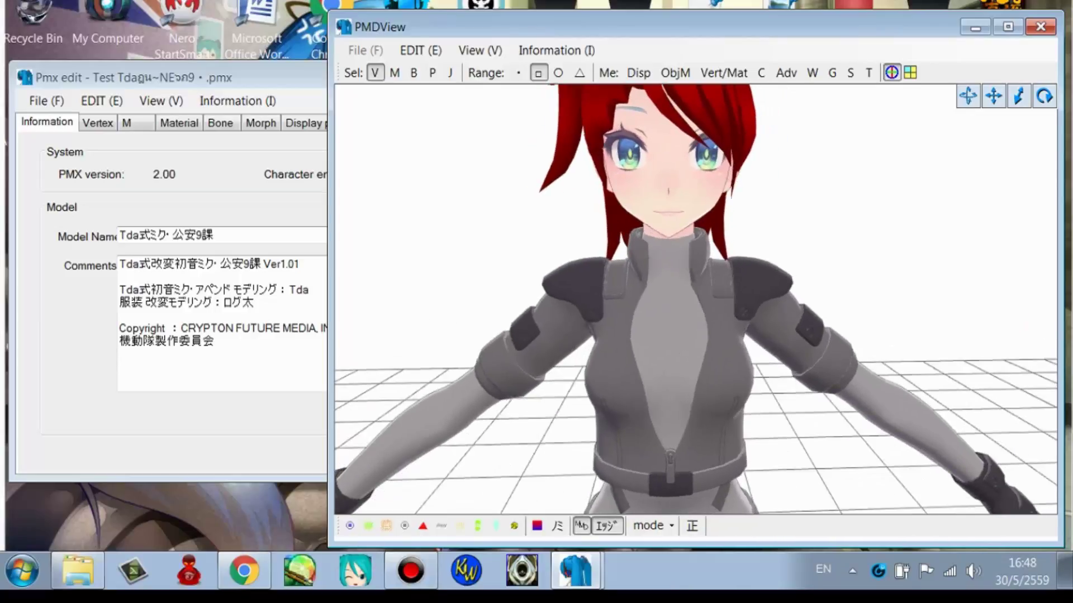
Start a new empty model in place of the saved test model
left_click(47, 102)
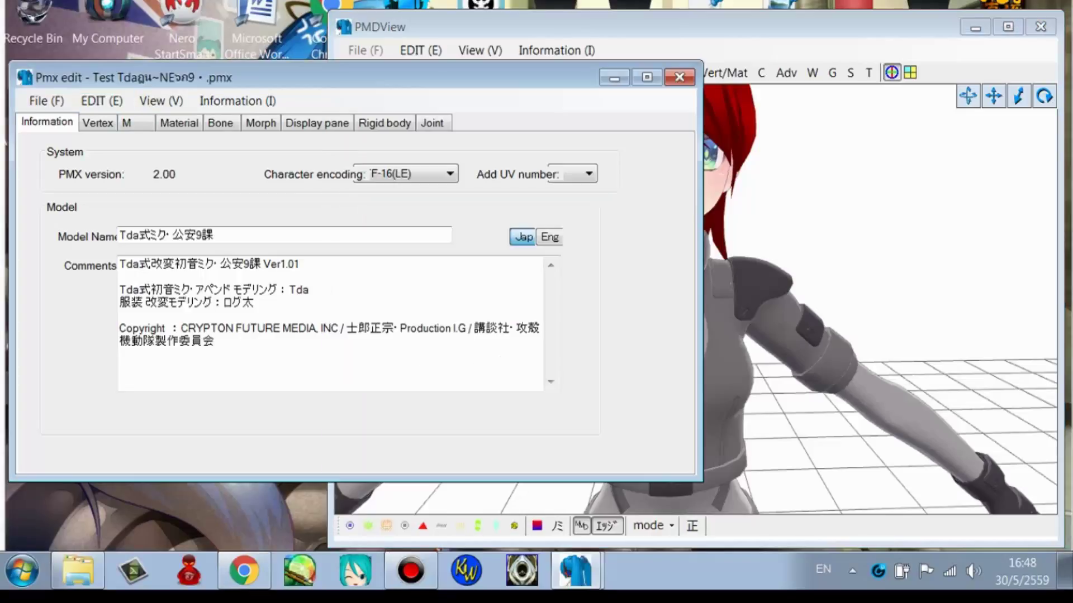
left_click(47, 101)
left_click(70, 120)
left_click(512, 339)
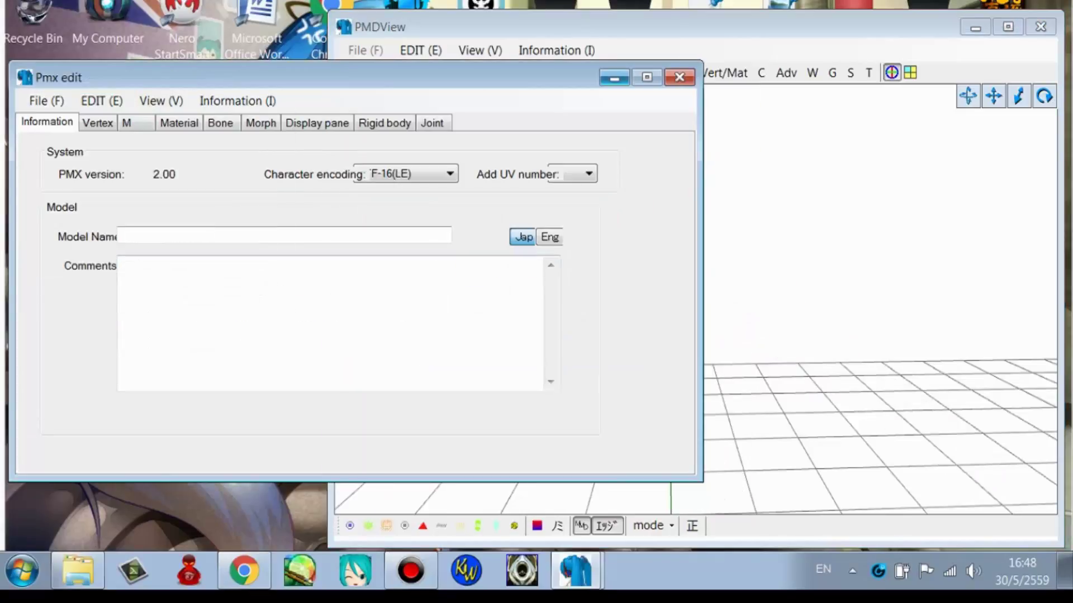
Minimize both model editor windows and launch Adobe Photoshop CS6
left_click(614, 77)
left_click(975, 27)
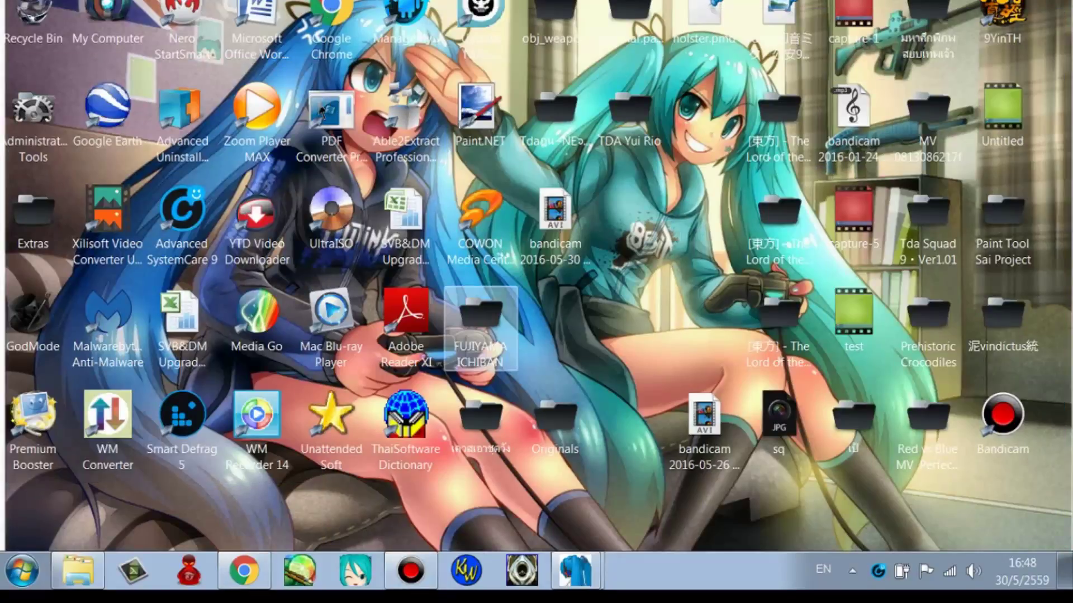
left_click(23, 571)
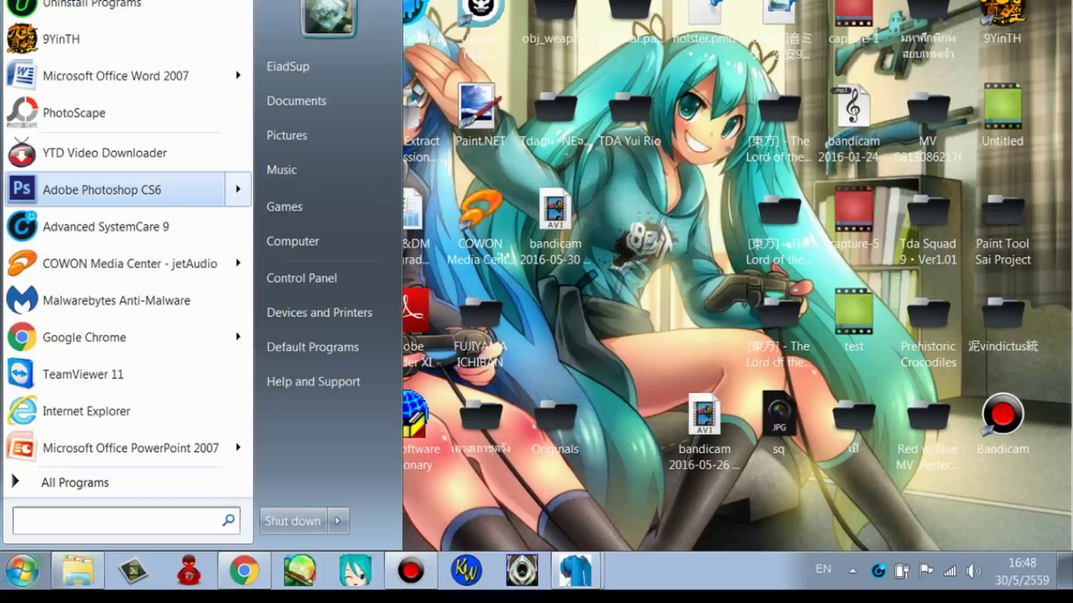
left_click(112, 180)
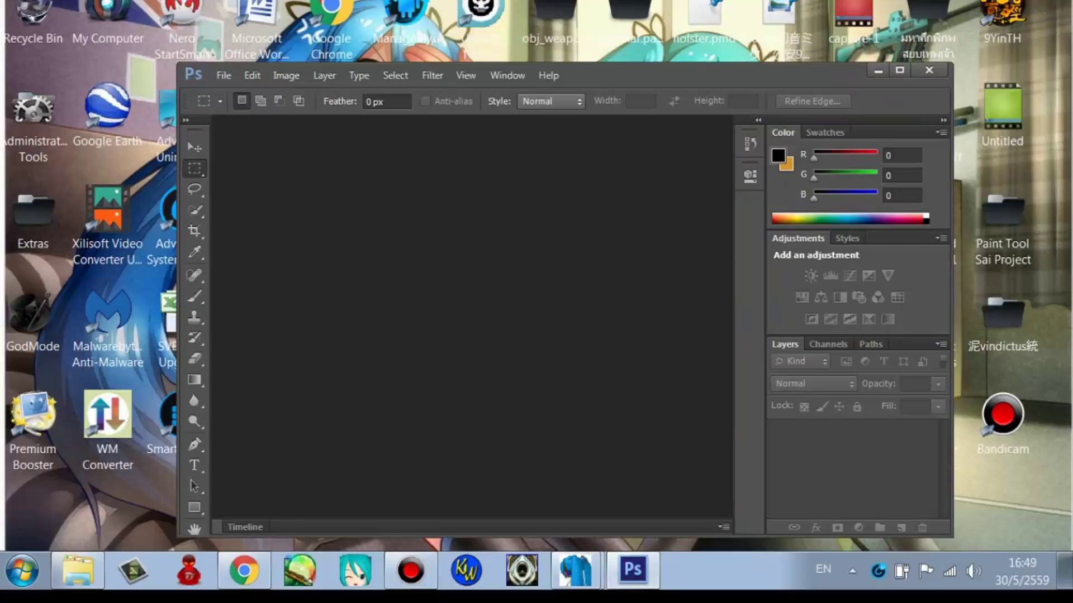
Open the face texture face_MikuAp from the desktop folder Tdaฎน~NEวก9・Ver1.01
key("alt+f")
key("Down")
key("Return")
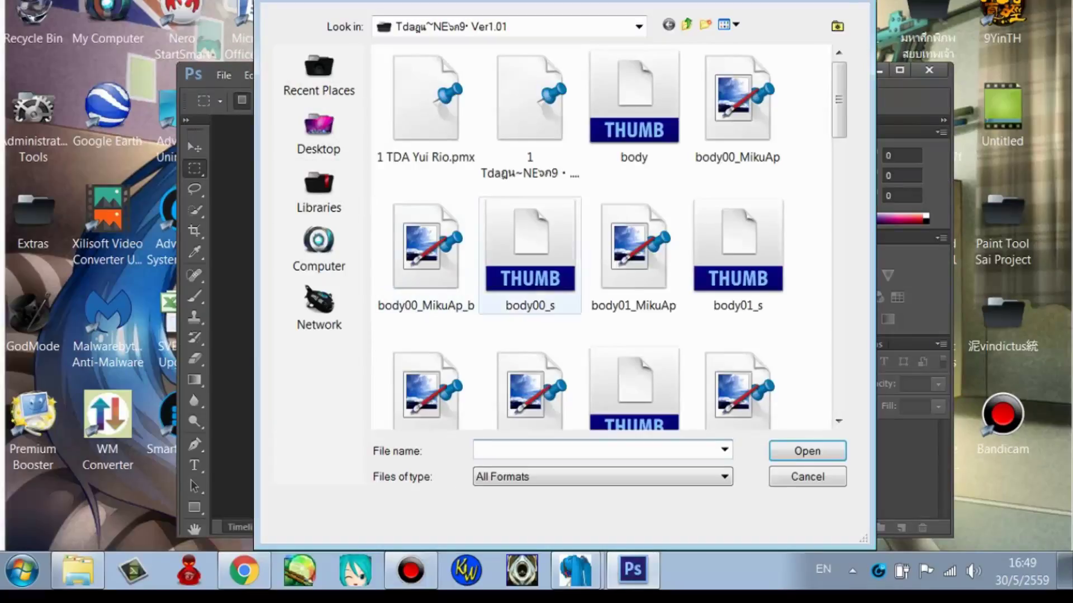
left_click(319, 133)
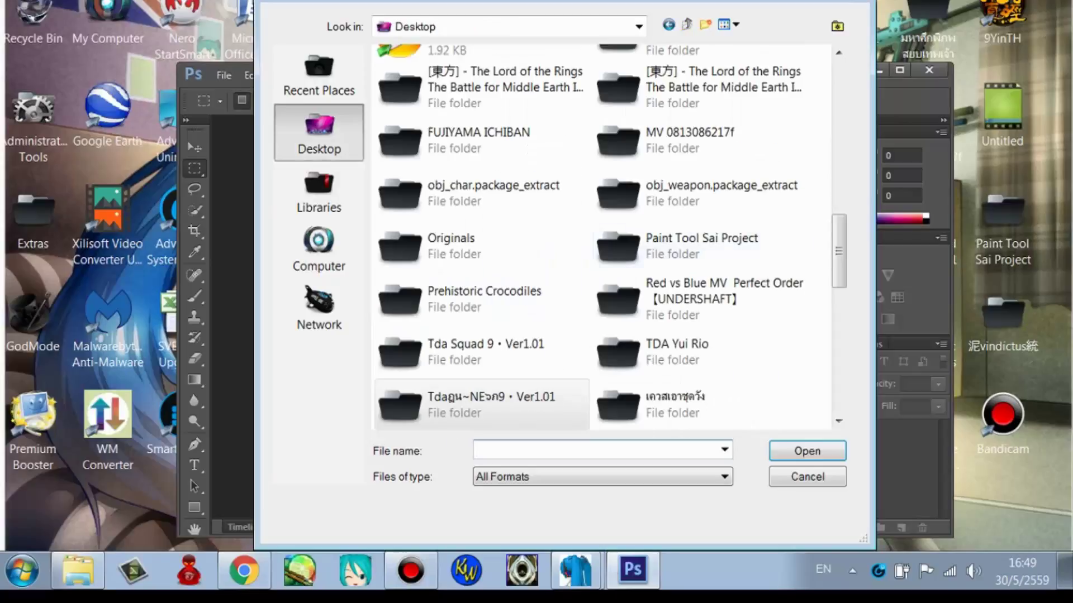
left_click(482, 352)
left_click(482, 405)
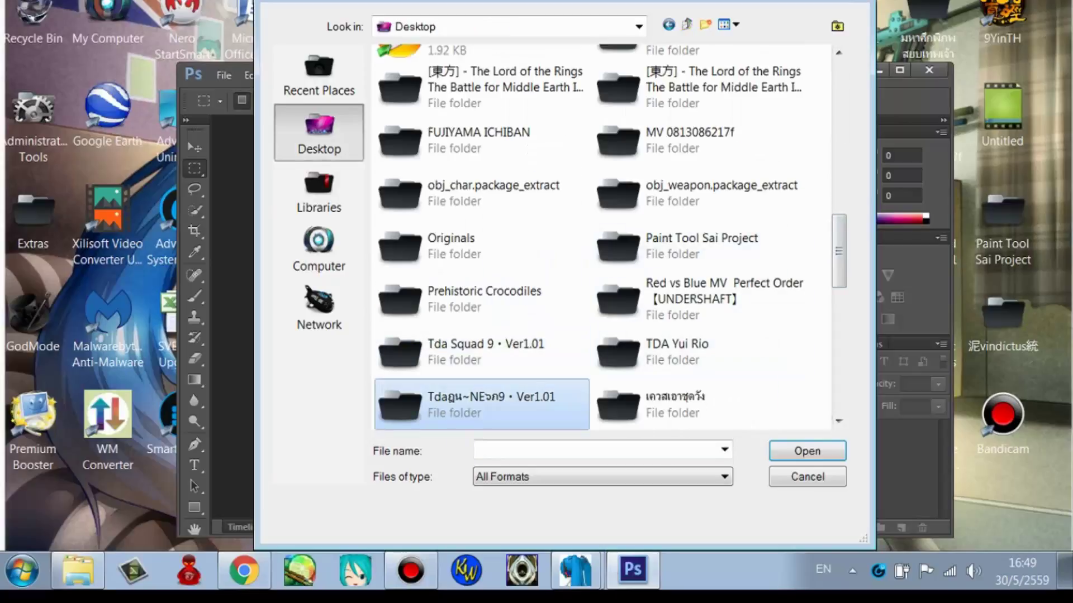
key("Return")
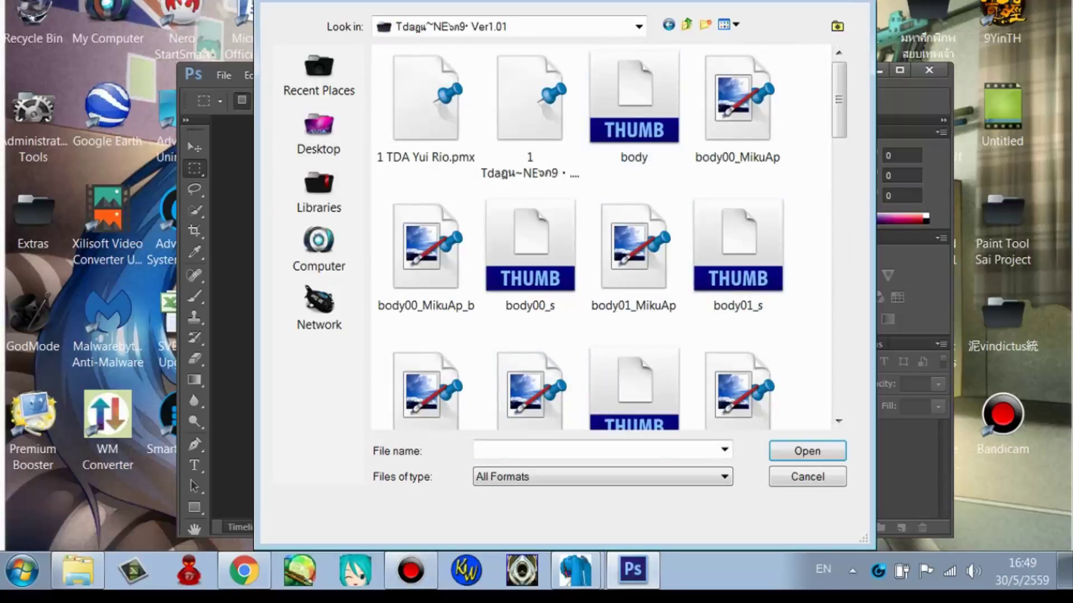
scroll(609, 237, "down", 6)
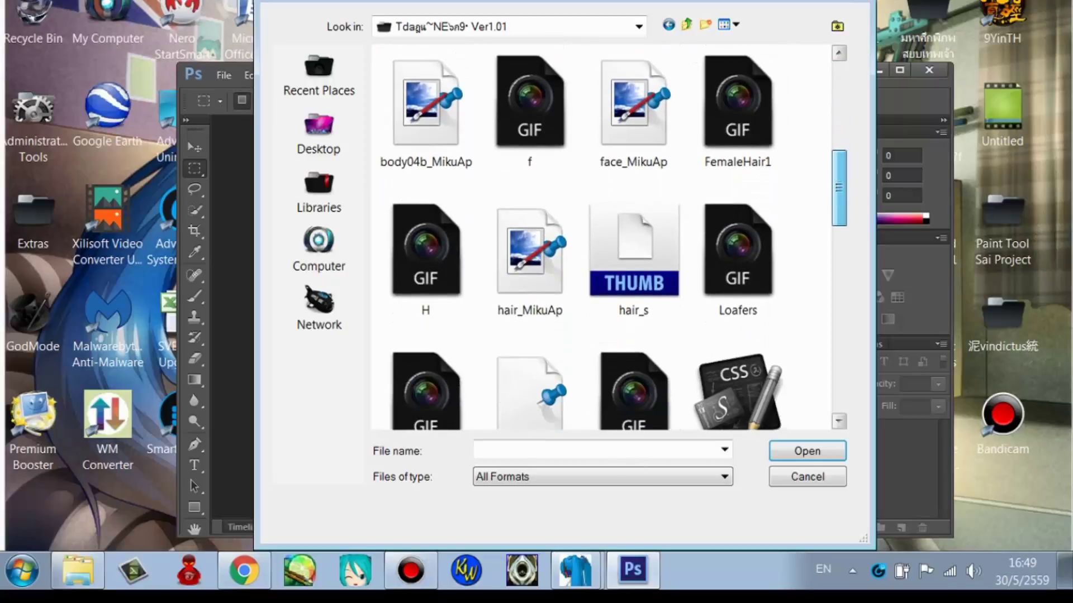
left_click_drag(839, 189, 838, 193)
scroll(609, 238, "down", 4)
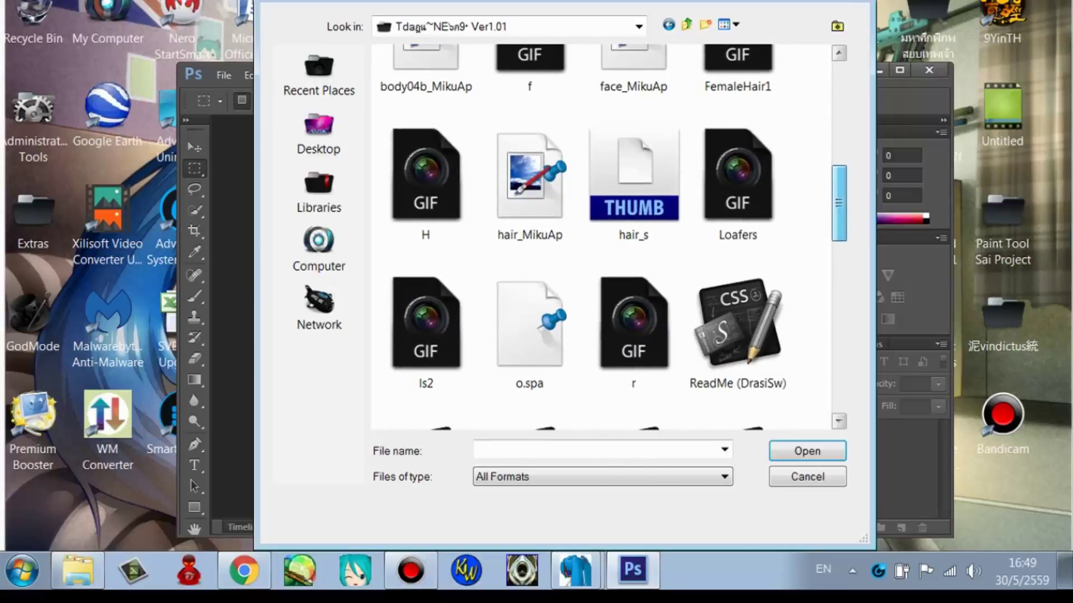
scroll(609, 238, "down", 1)
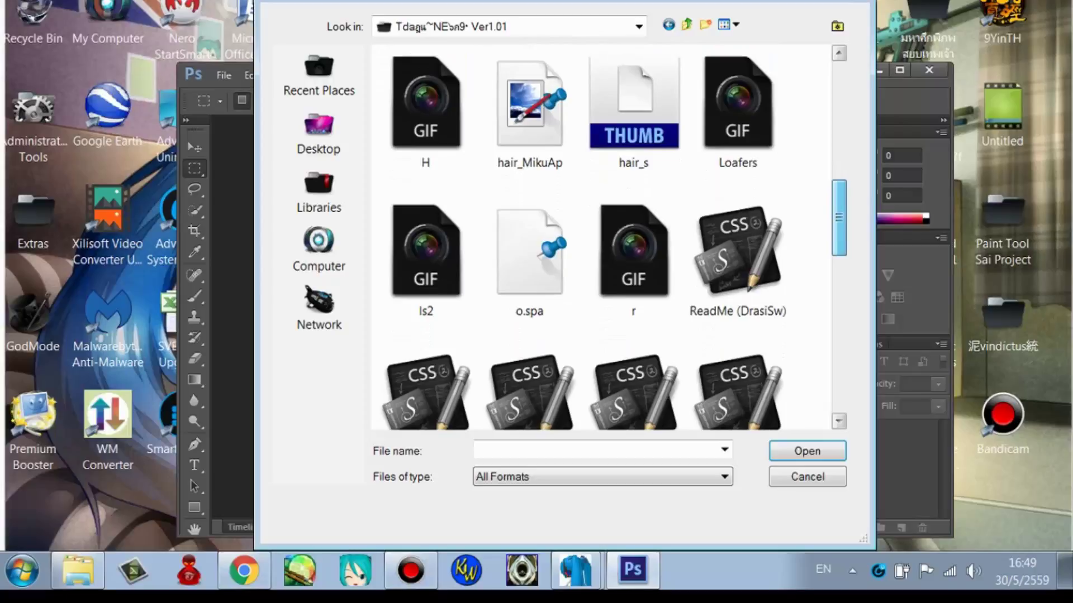
scroll(615, 234, "up", 6)
left_click(634, 147)
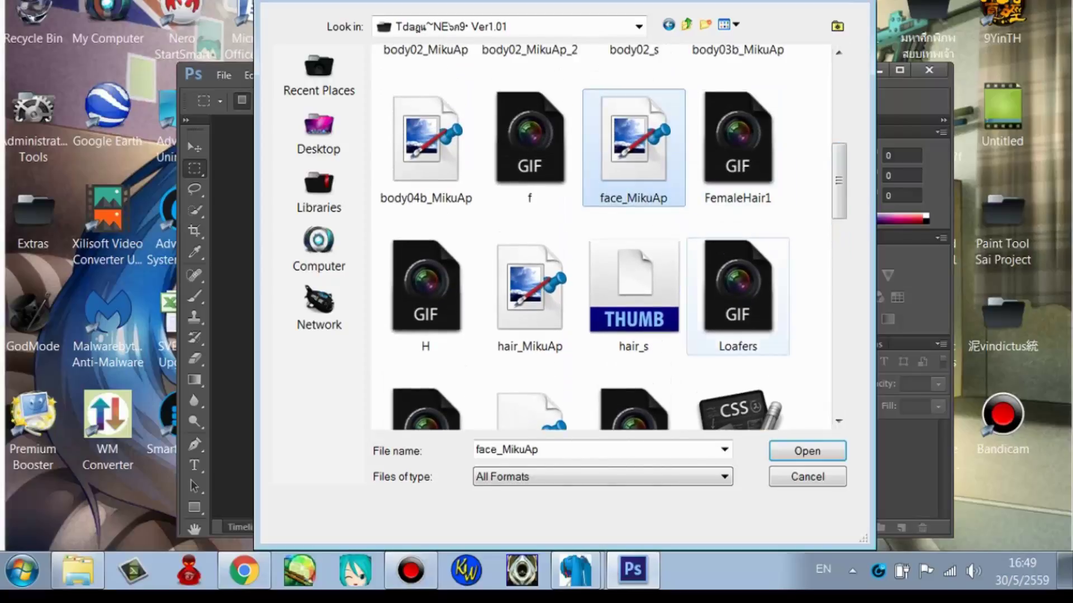
left_click(808, 451)
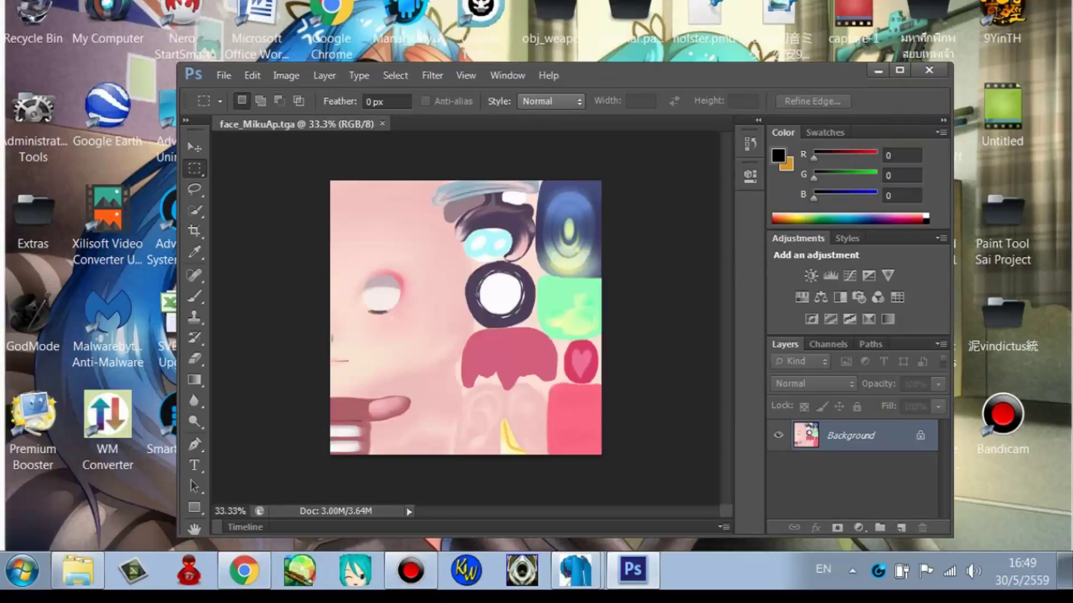
Open the second face texture f from the Tdaฎน~NEวก9・Ver1.01 folder
left_click(224, 75)
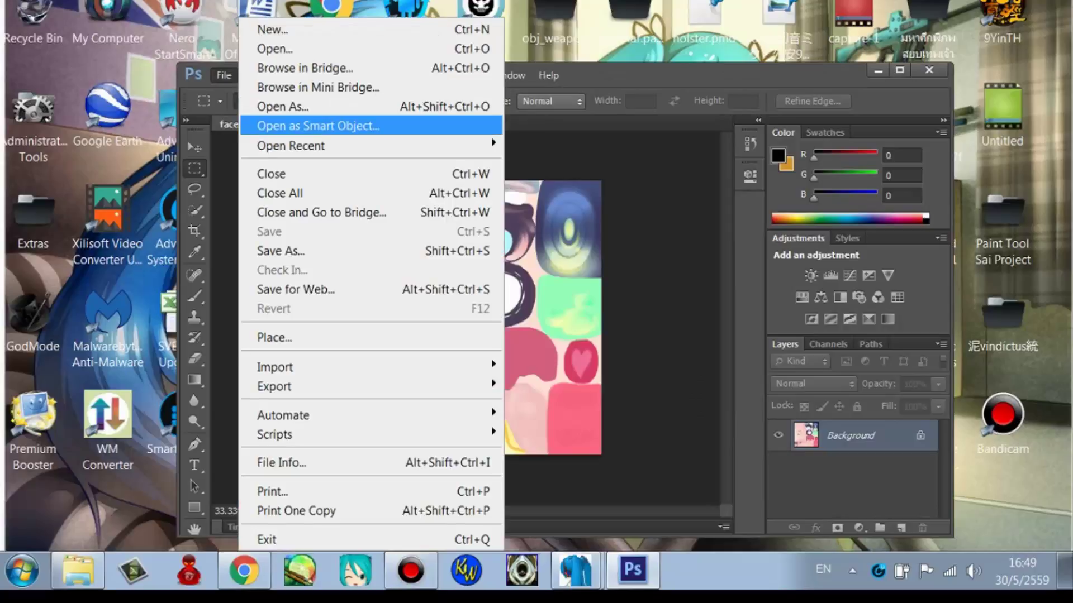
mouse_move(291, 146)
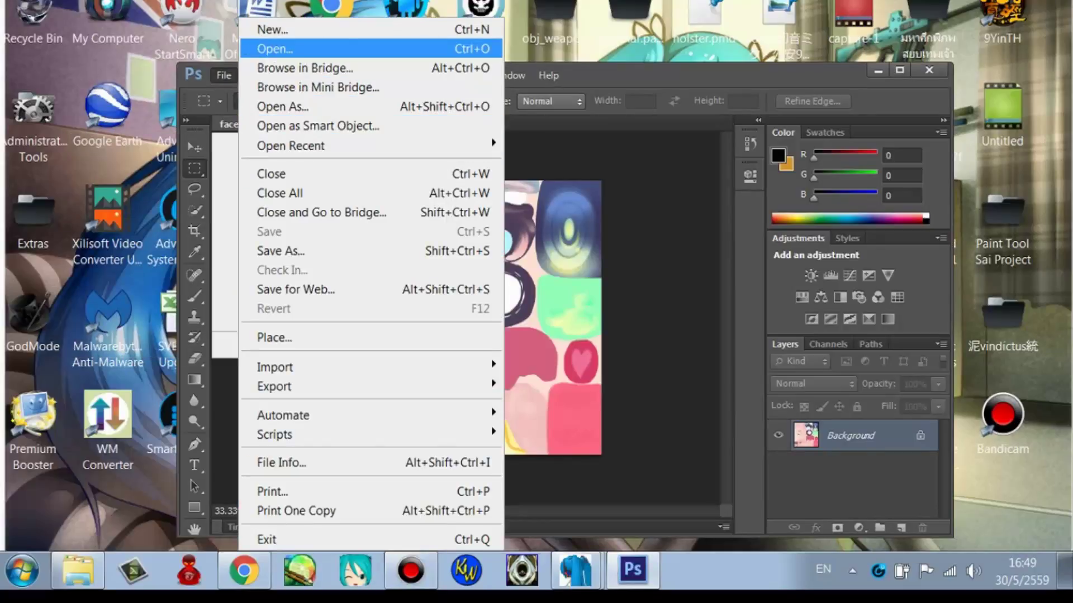
left_click(273, 49)
scroll(609, 237, "down", 10)
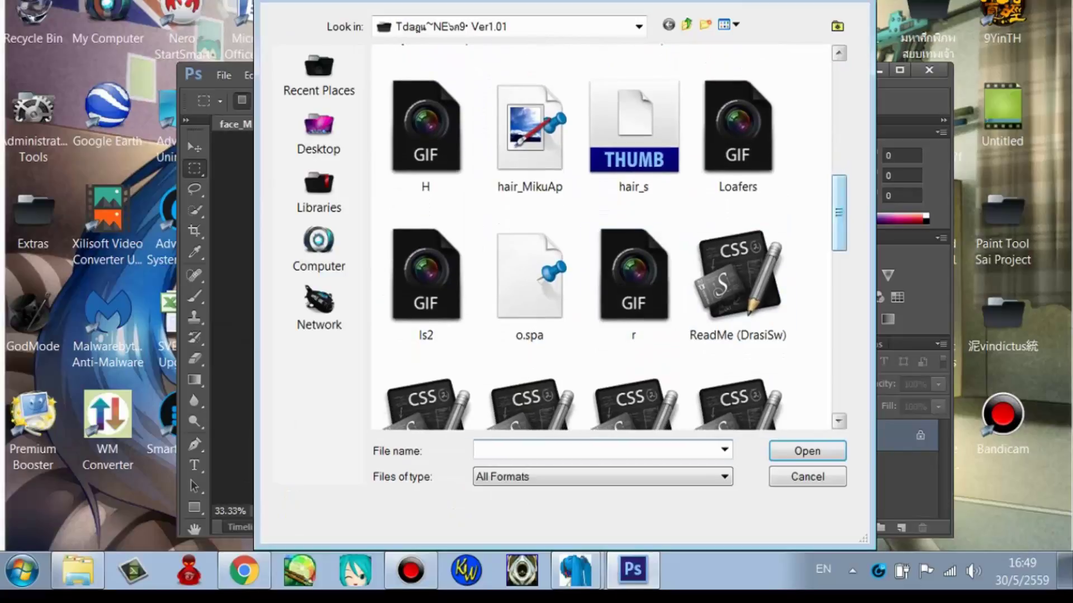
scroll(726, 269, "up", 1)
left_click_drag(838, 190, 839, 182)
left_click(530, 143)
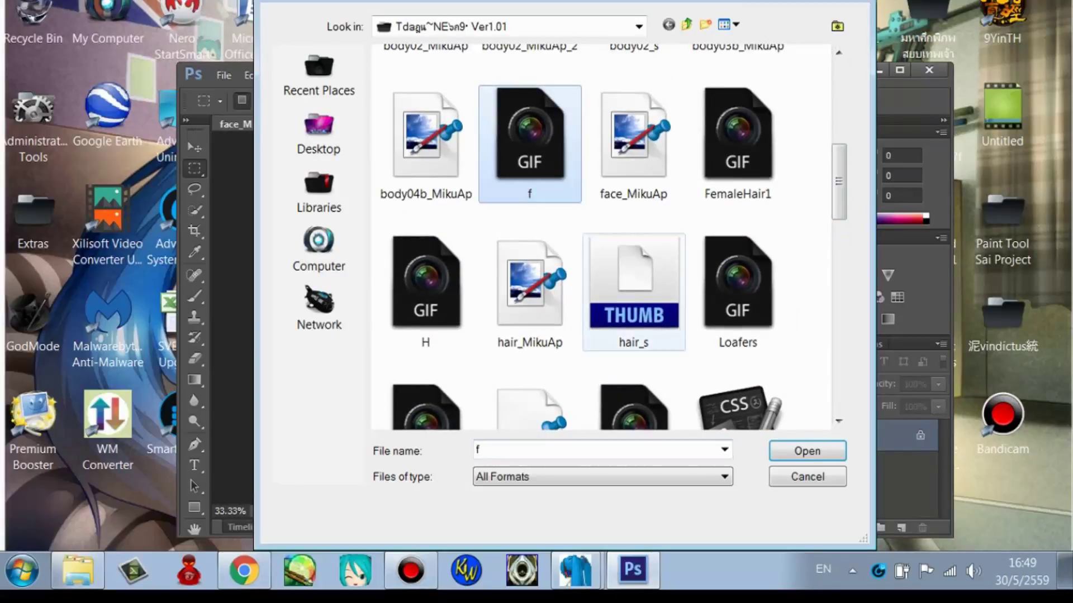
left_click(807, 451)
key("Return")
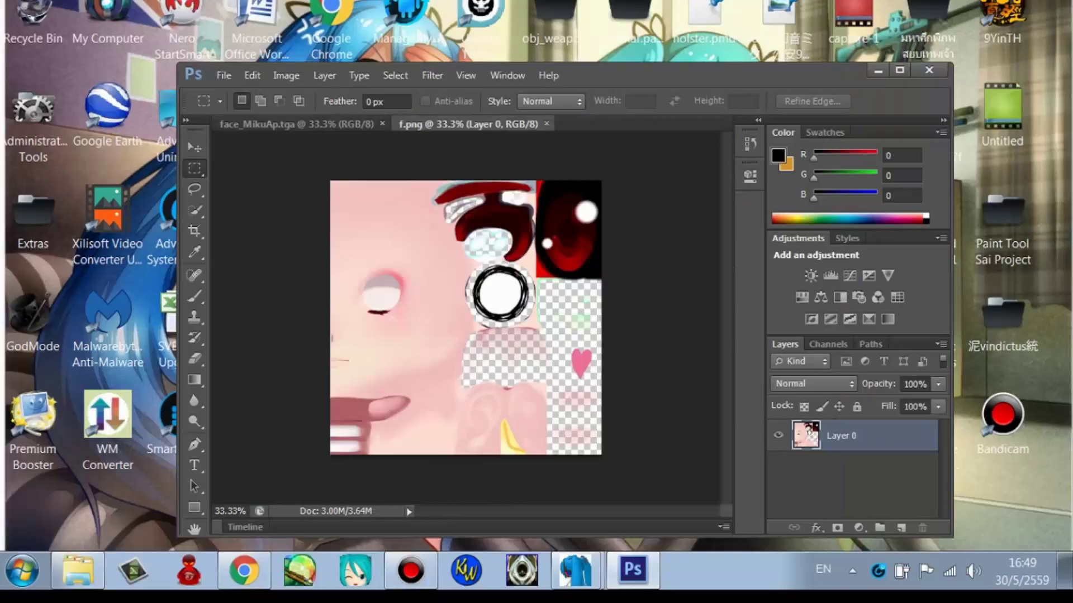
Float the f.png document, copy its layer onto face_MikuAp.tga aligned with the existing face, and close f.png
right_click(436, 120)
left_click_drag(421, 123, 658, 147)
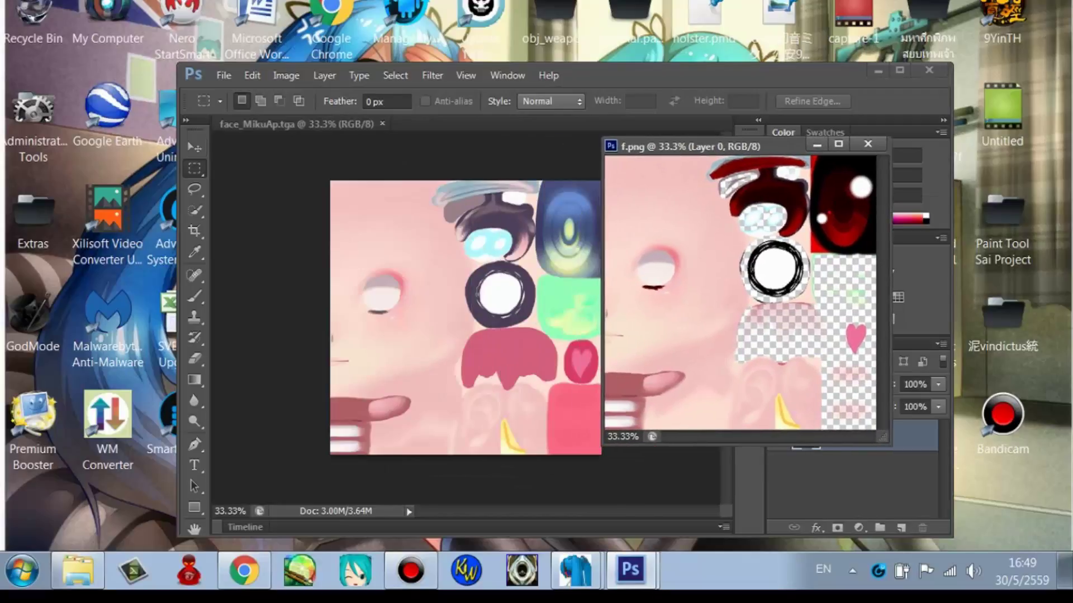
key("v")
left_click_drag(727, 240, 441, 286)
left_click(868, 144)
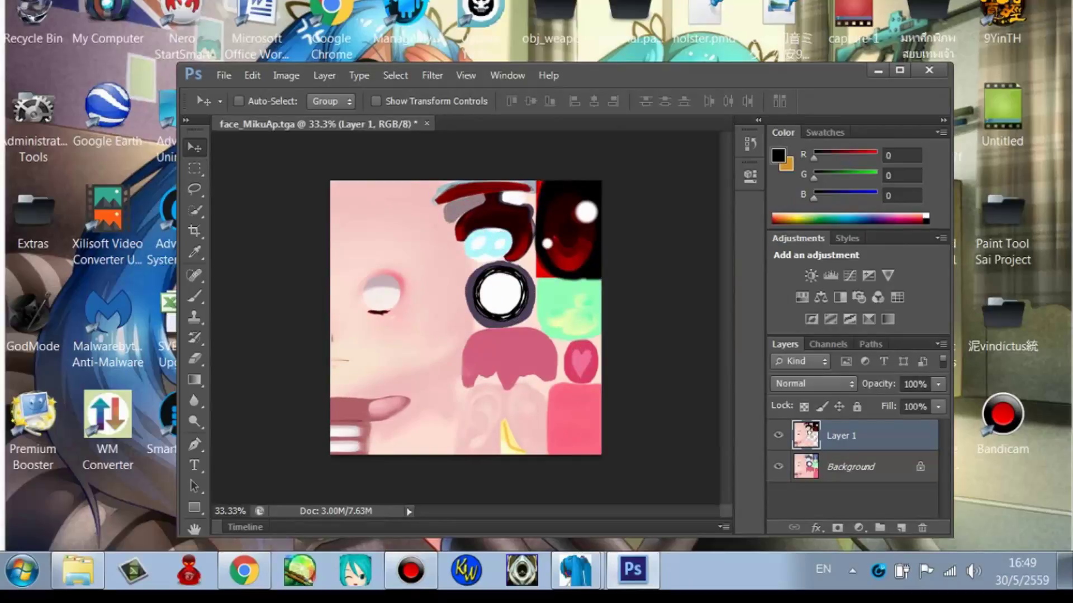
Save the edited texture in Targa format as face_MikuAp, replacing the existing file and accepting the Targa options
left_click(224, 75)
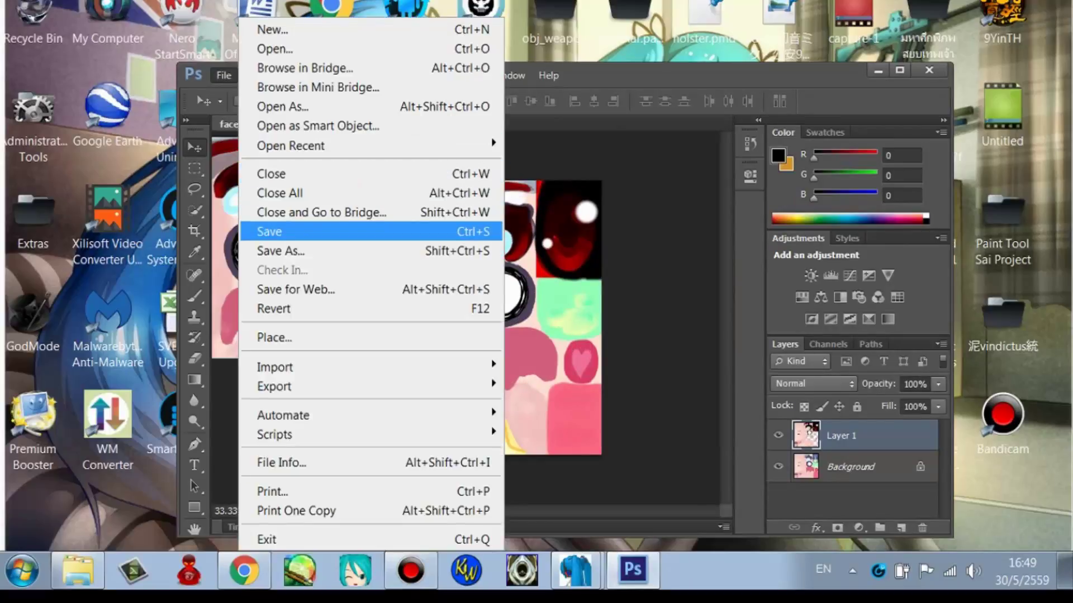
left_click(279, 232)
left_click(618, 364)
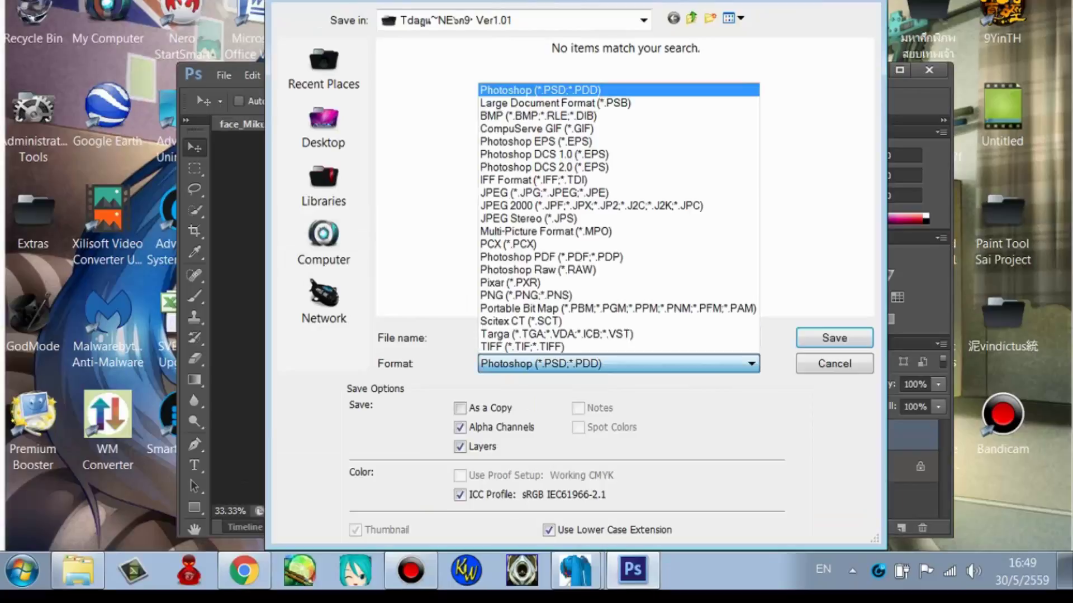
key("Return")
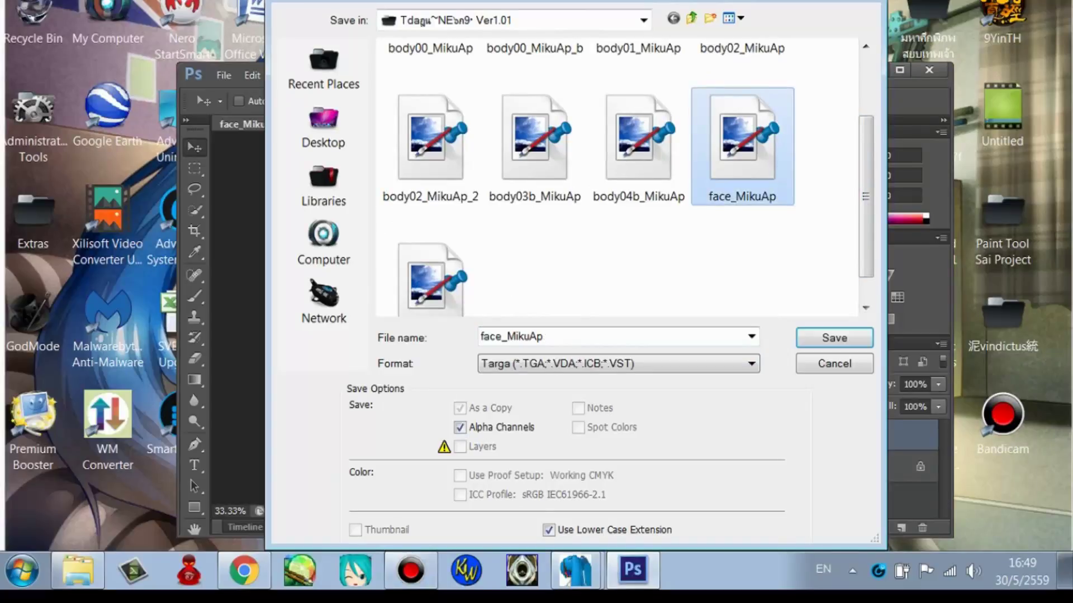
key("Return")
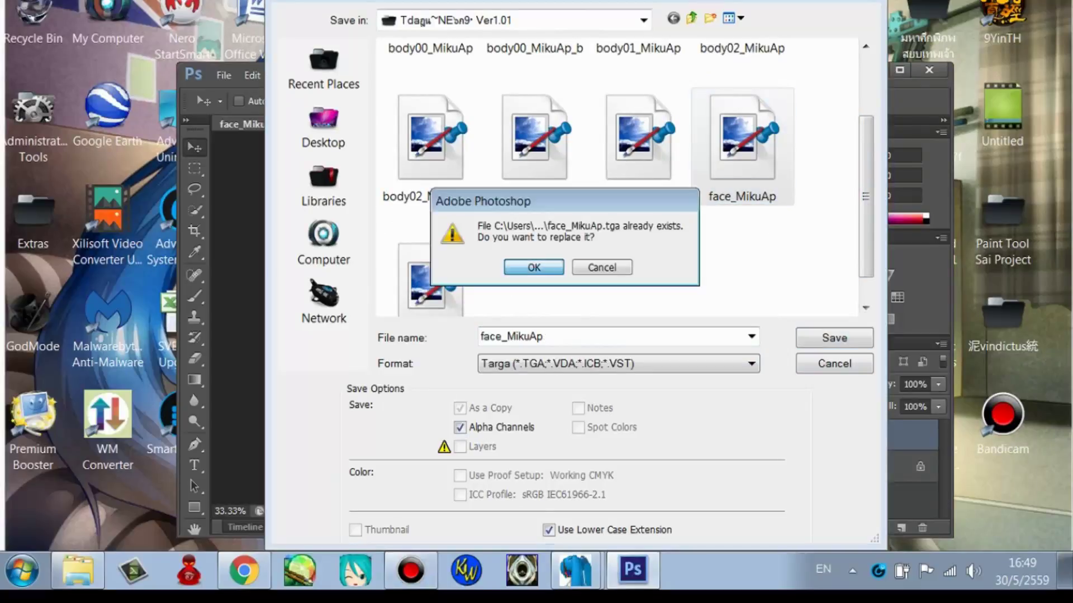
key("Return")
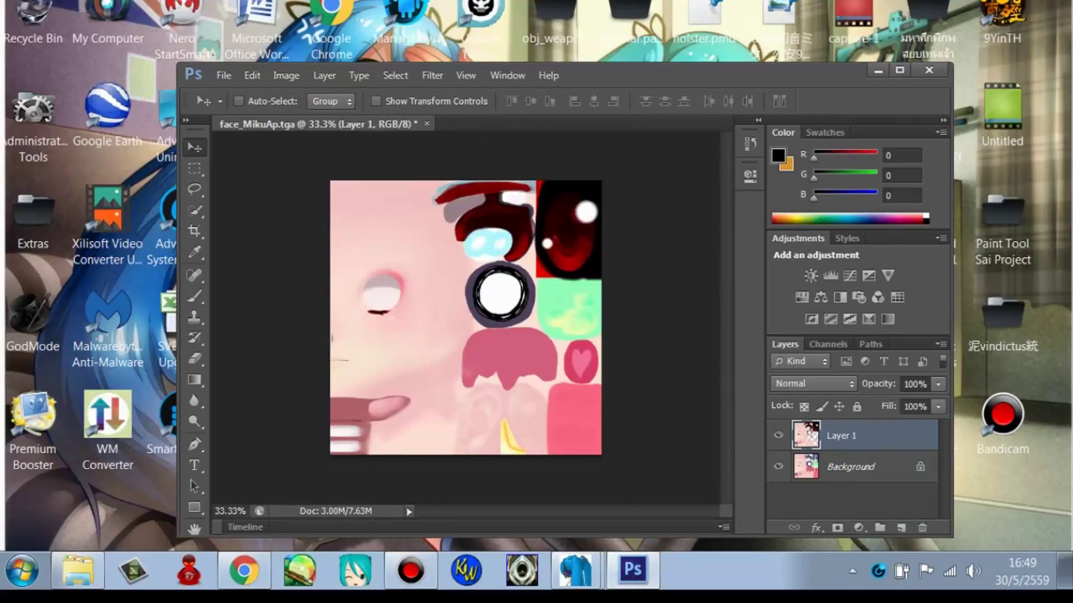
key("Return")
Close Photoshop without saving further changes and bring the PMX Editor windows back up
left_click(928, 70)
left_click(570, 266)
left_click(576, 570)
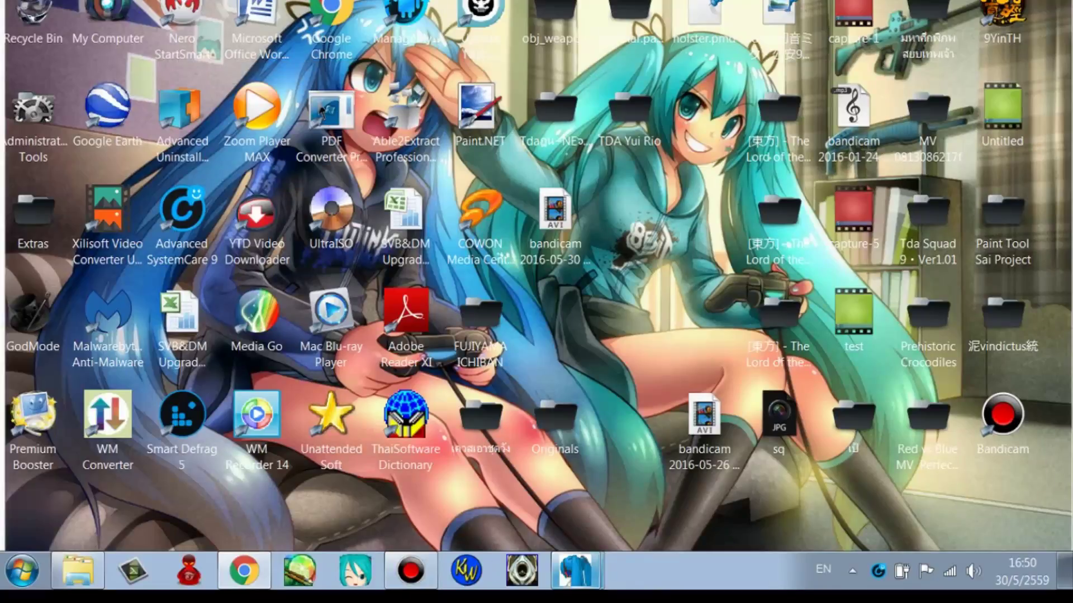
left_click(574, 522)
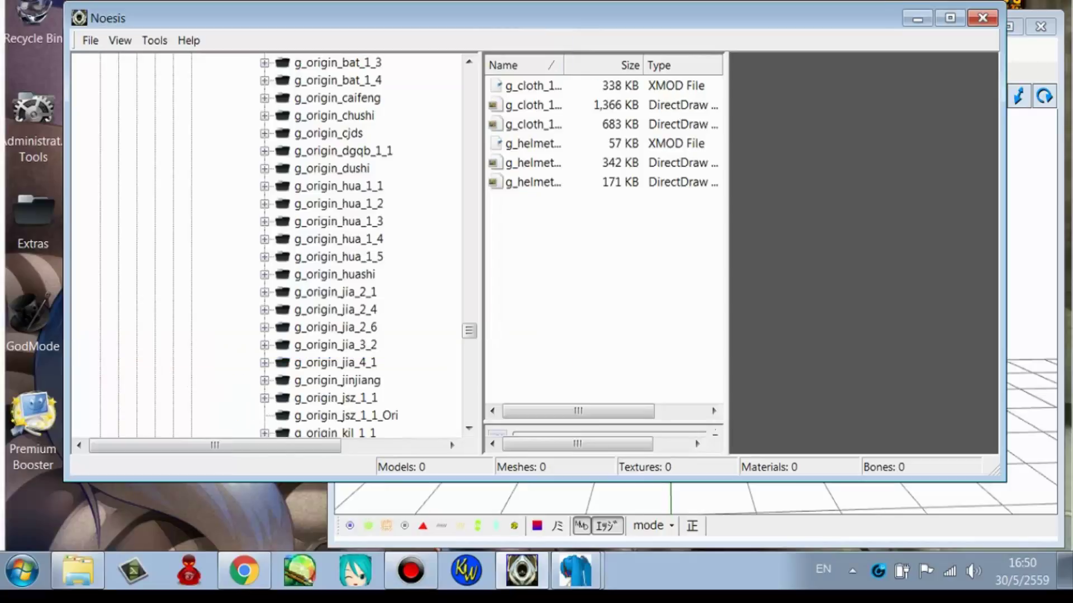
left_click(983, 18)
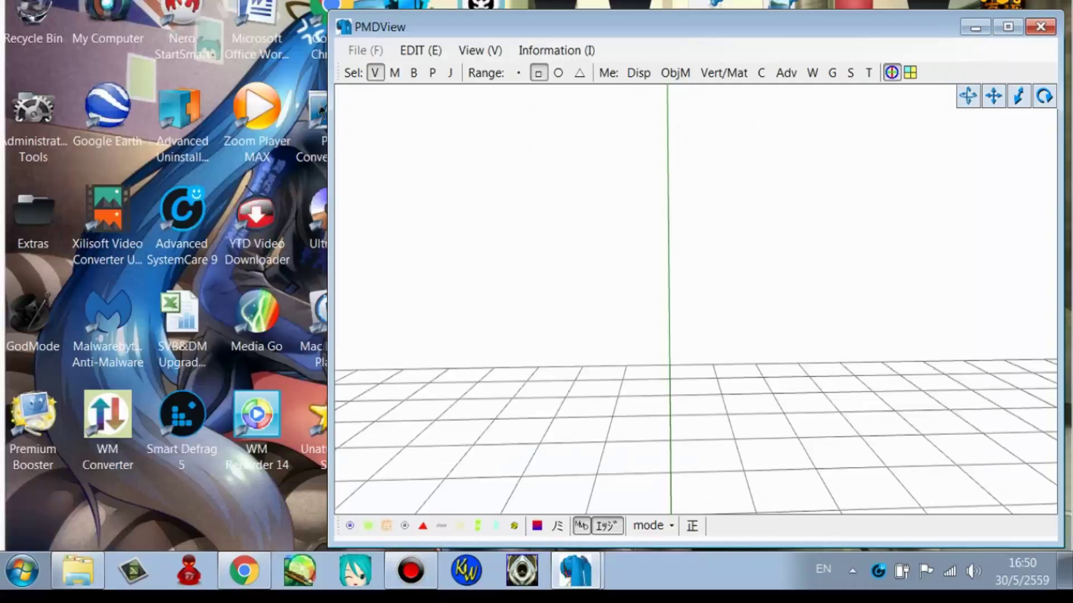
left_click(576, 570)
left_click(565, 495)
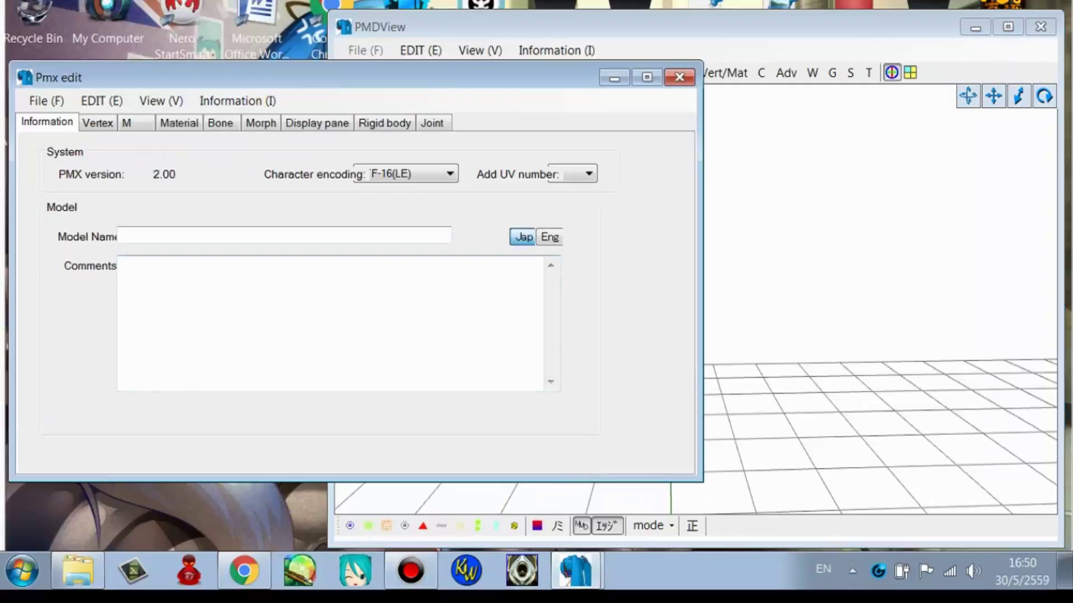
Open the combined model Test Tdaฎน~NEวก9・.pmx
left_click(46, 100)
left_click(73, 139)
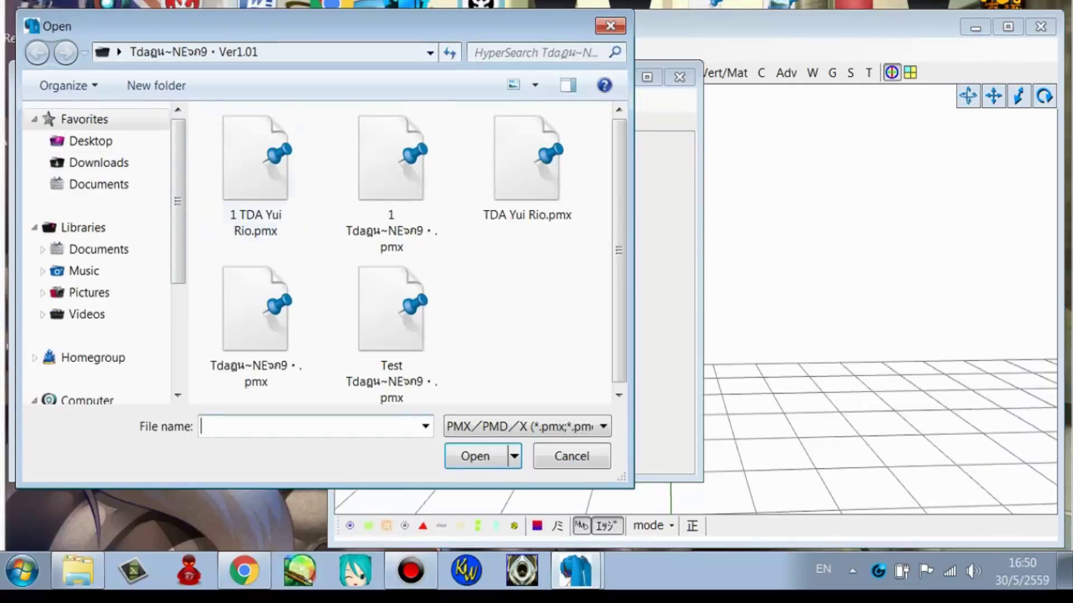
left_click(391, 313)
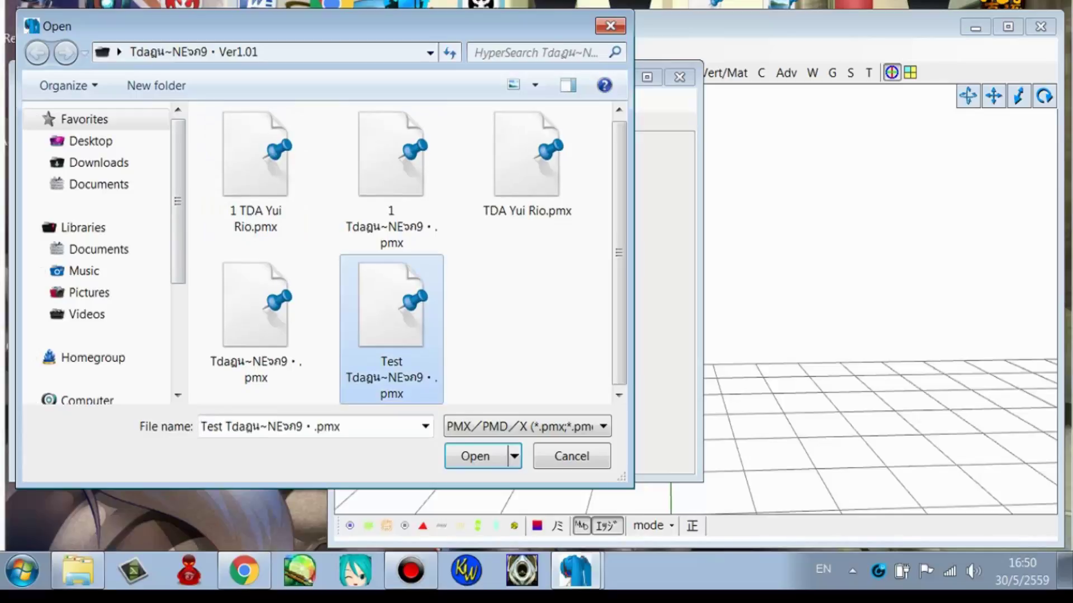
left_click(475, 456)
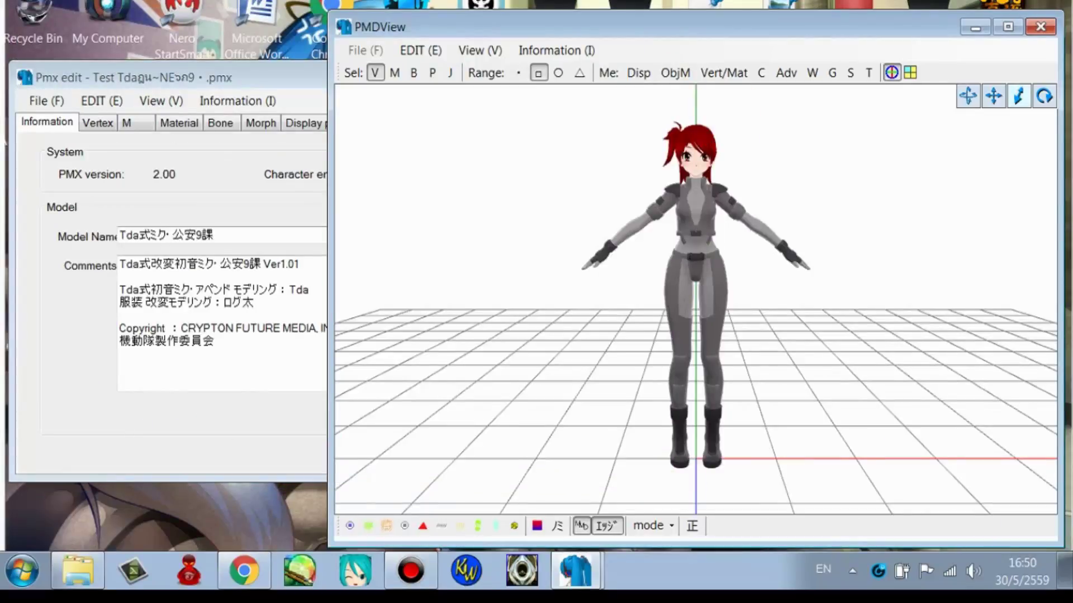
Inspect the model's retextured face and eyes up close, and close the model editor
left_click_drag(1018, 95, 982, 320)
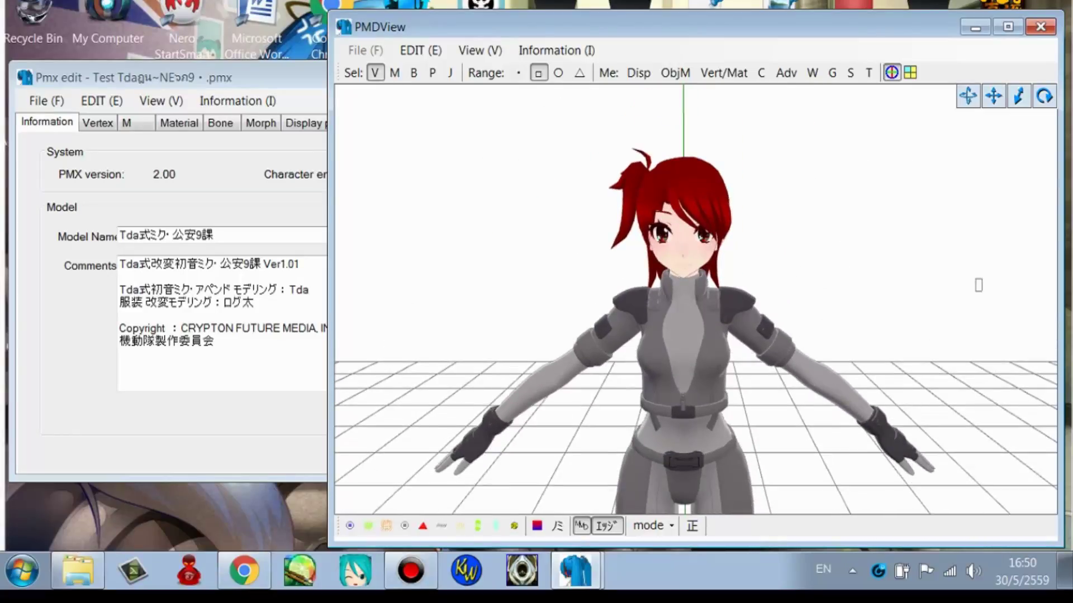
mouse_move(979, 285)
right_mouse_down()
mouse_move(1034, 284)
mouse_move(979, 265)
right_mouse_up()
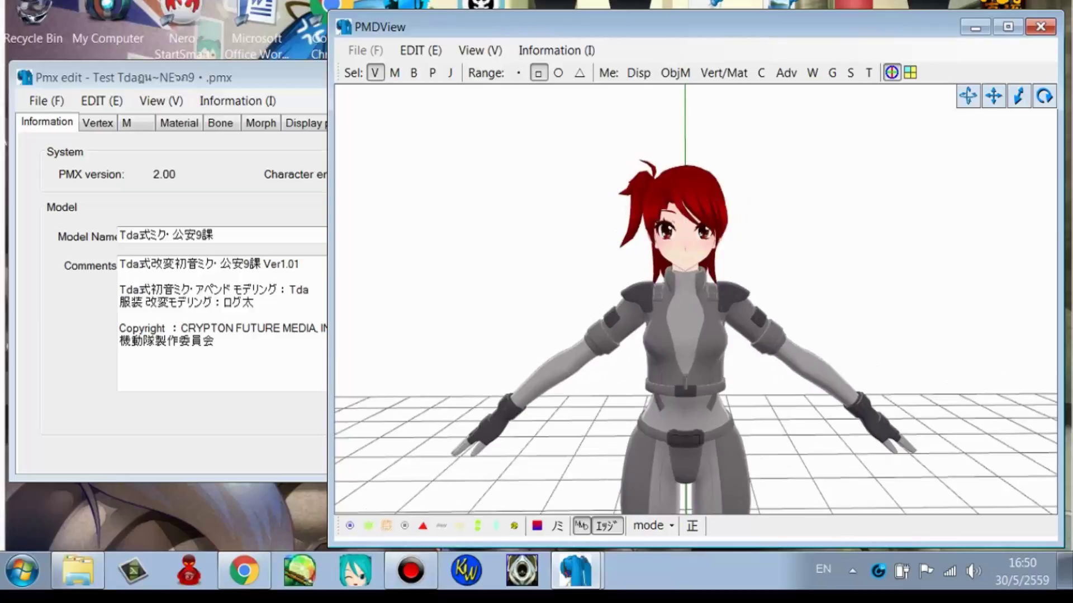
left_click_drag(1019, 95, 957, 284)
scroll(696, 299, "down", 5)
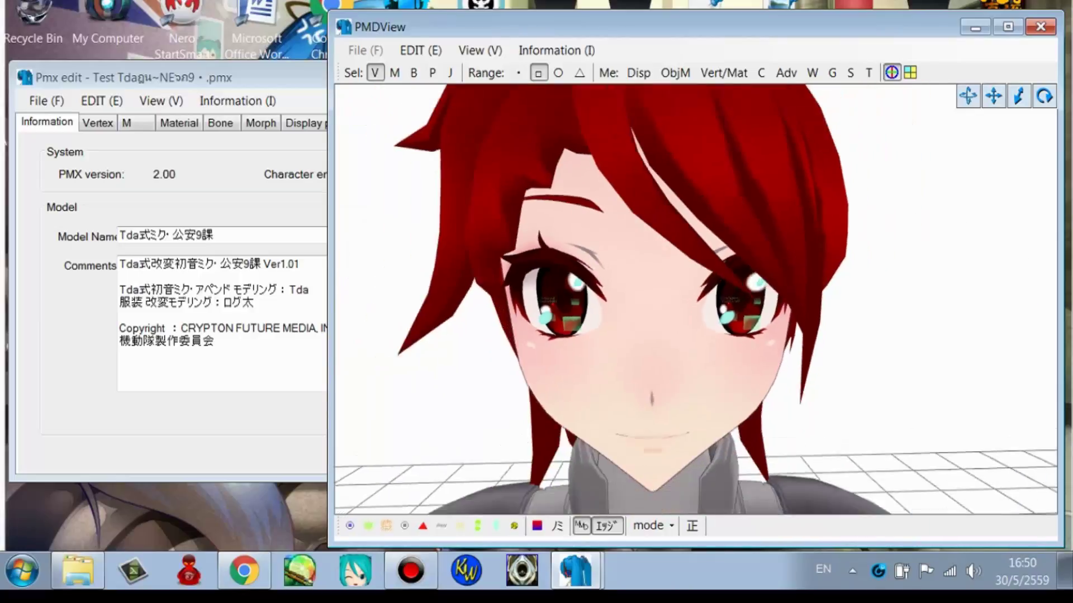
right_click_drag(695, 299, 707, 287)
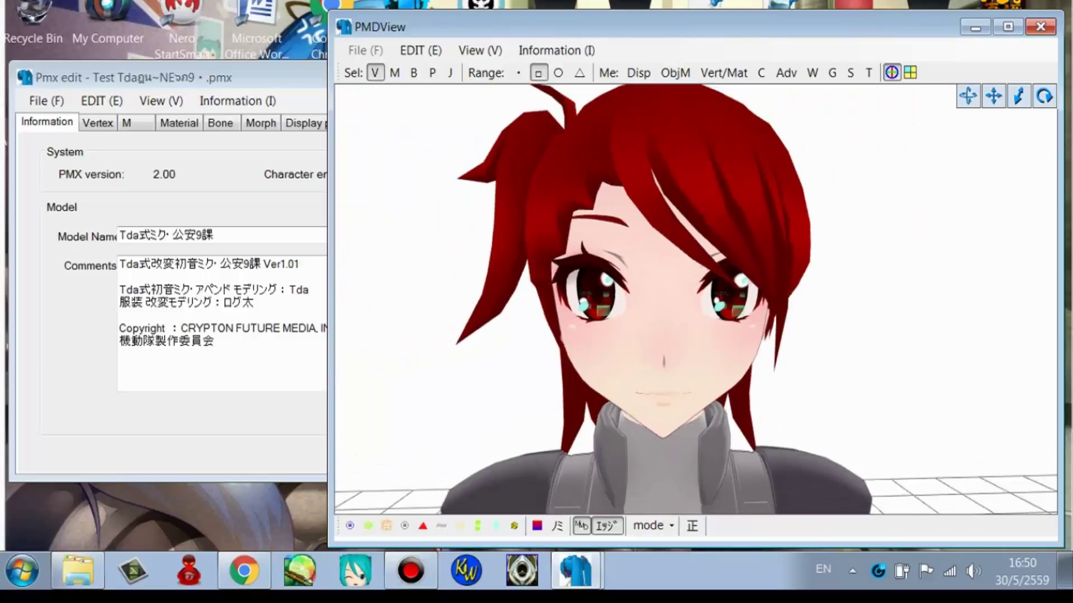
left_click(1040, 27)
left_click(680, 77)
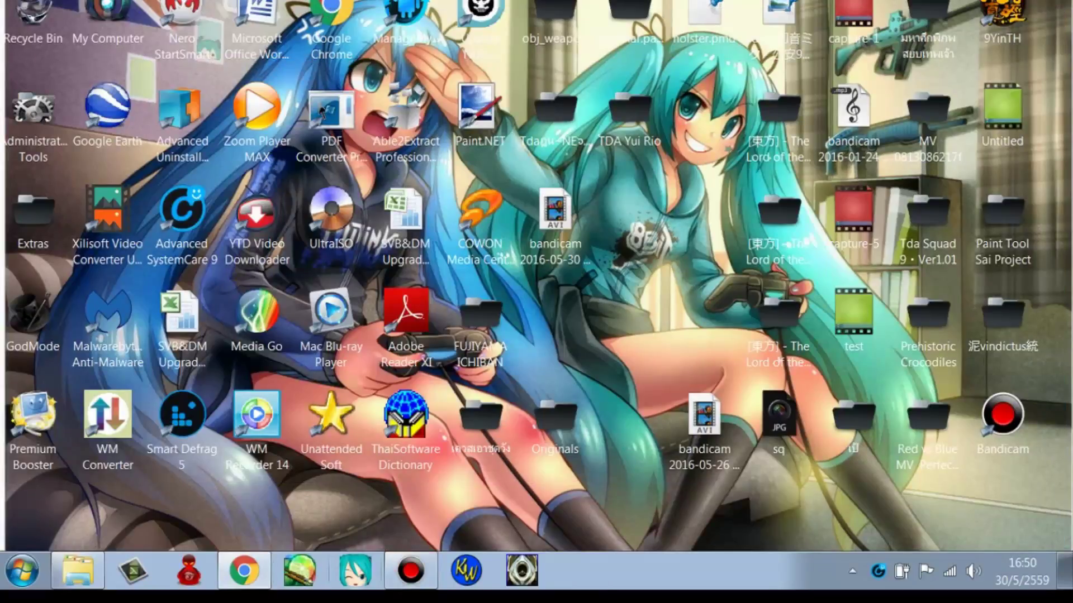
Launch MikuMikuDance and load Test Tdaฎน~NEวก9・.pmx from the desktop folder Tdaฎน~NEวก9・Ver1.01
left_click(355, 571)
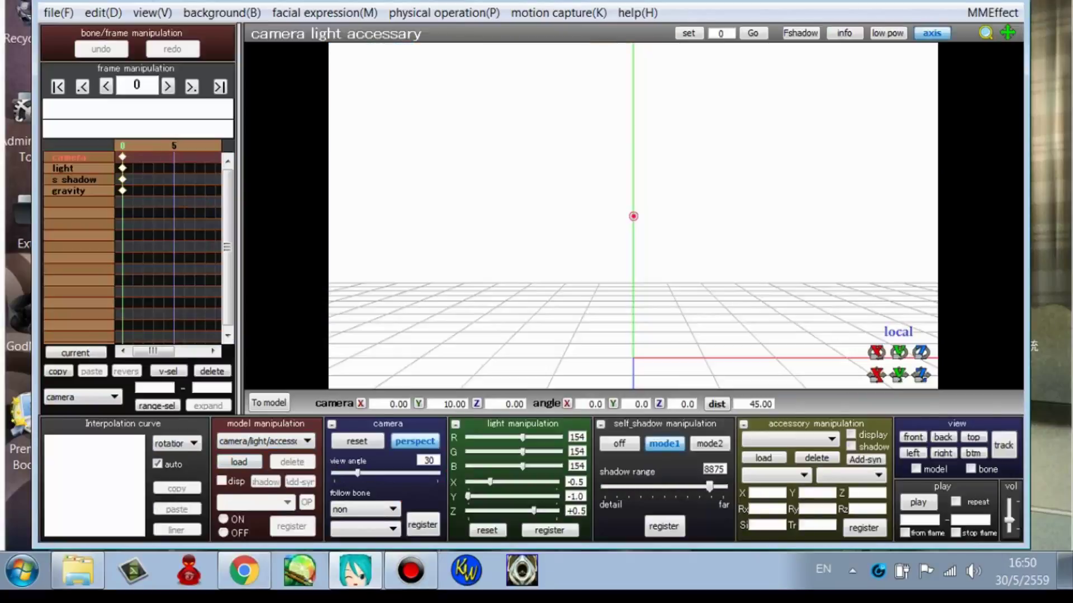
left_click(239, 462)
left_click(114, 142)
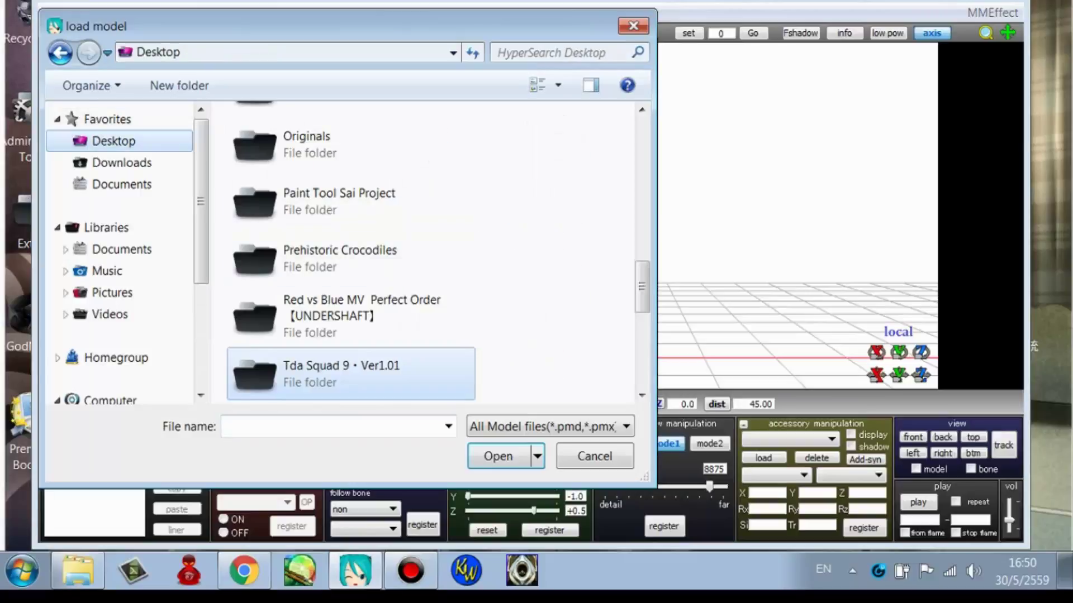
scroll(436, 313, "down", 3)
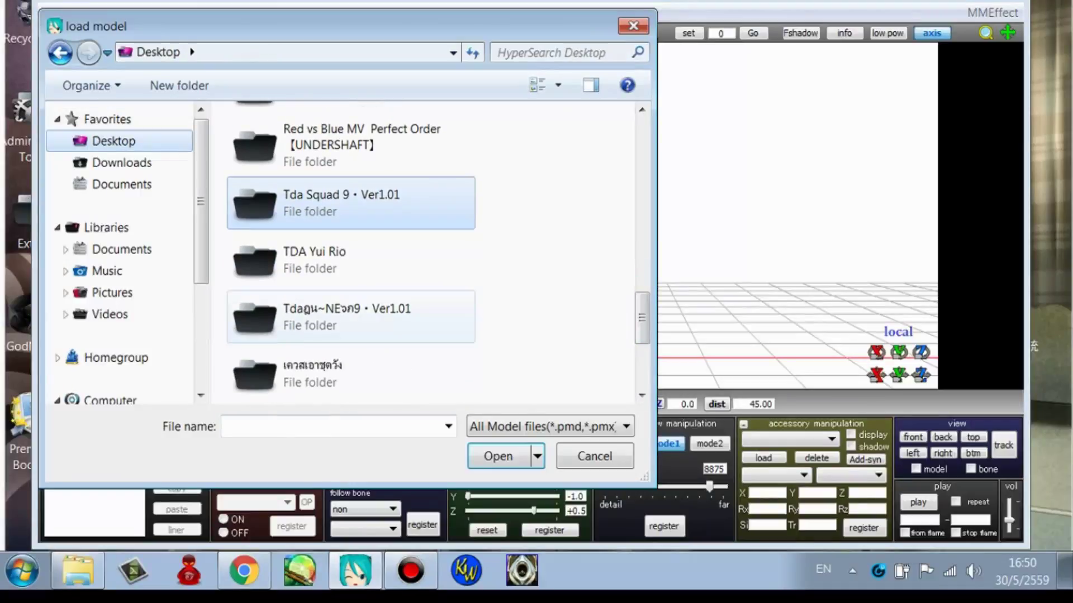
double_click(351, 317)
double_click(414, 313)
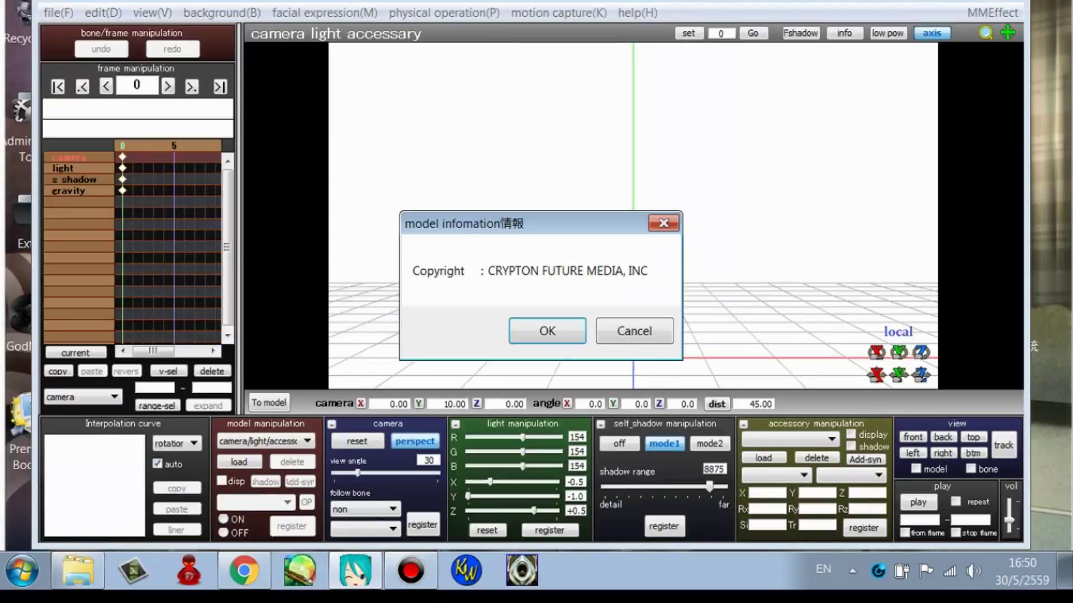
key("Return")
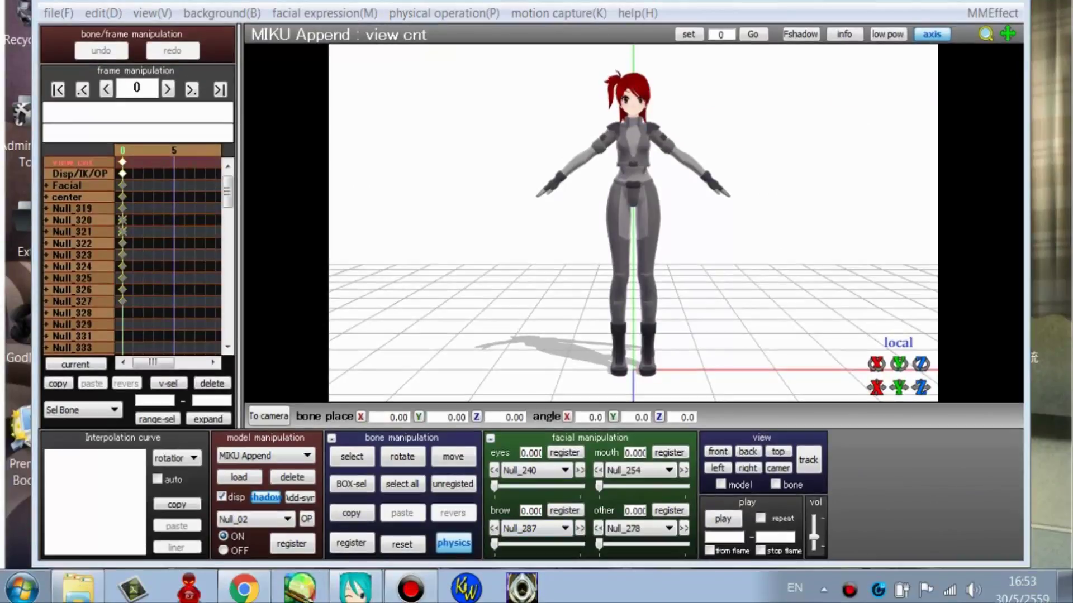
right_click_drag(727, 224, 759, 222)
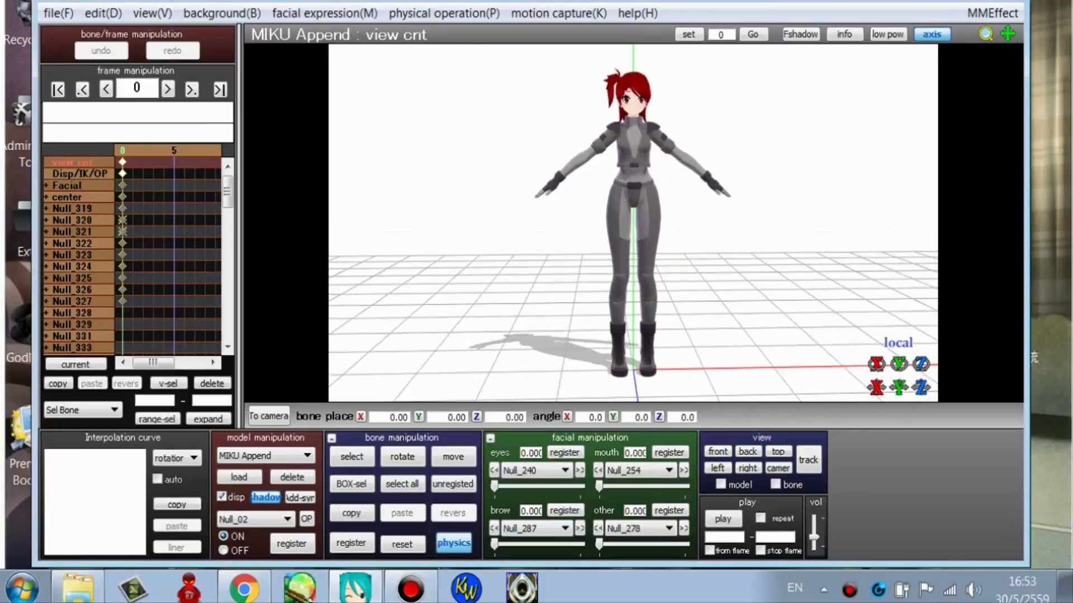
left_click(239, 476)
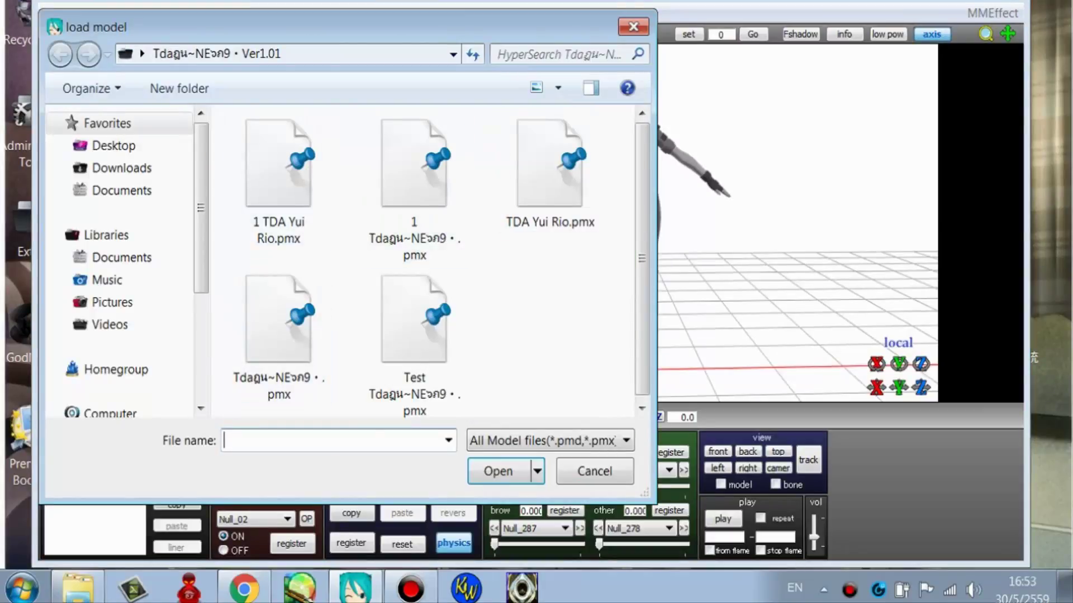
left_click(633, 26)
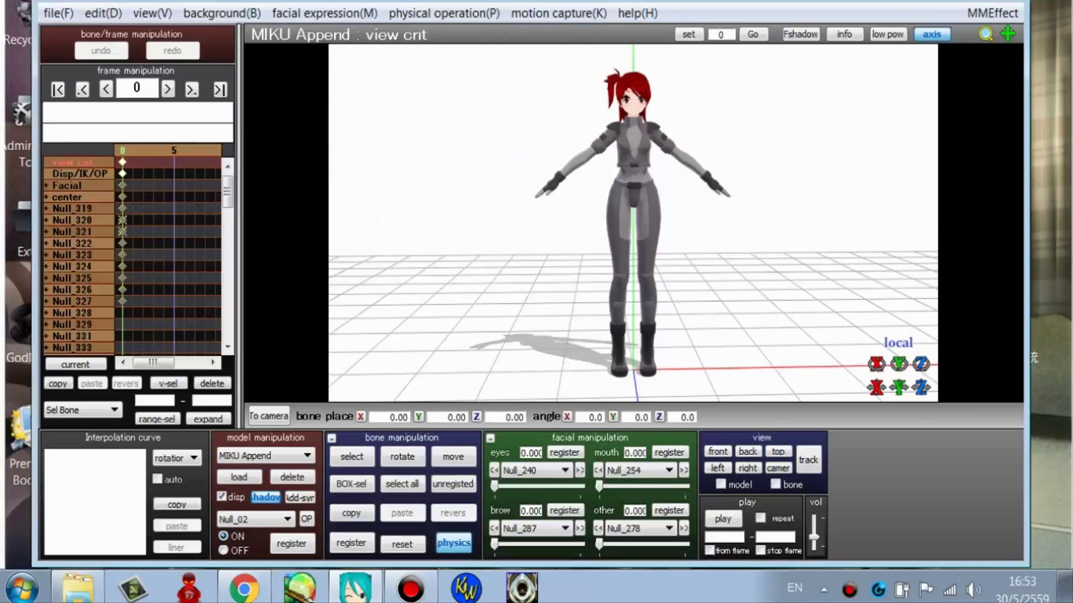
right_click_drag(670, 184, 662, 151)
Browse for a second model to load in D:\MikuMikuDanceE_v926\UserFile\Model\TDA MODEL\Tda Miku Fighter
left_click(239, 477)
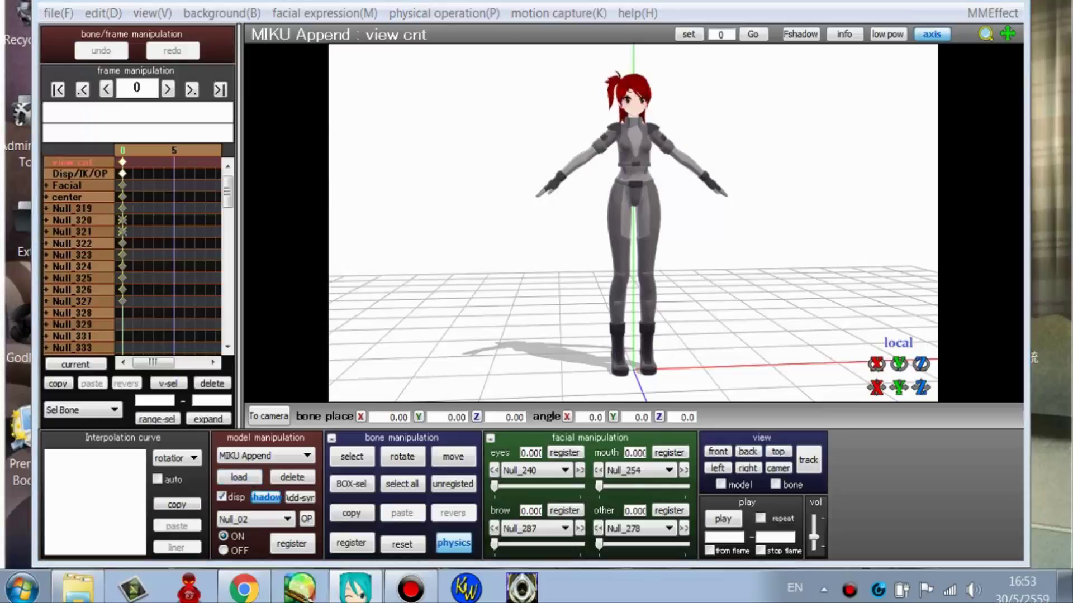
left_click_drag(201, 230, 201, 338)
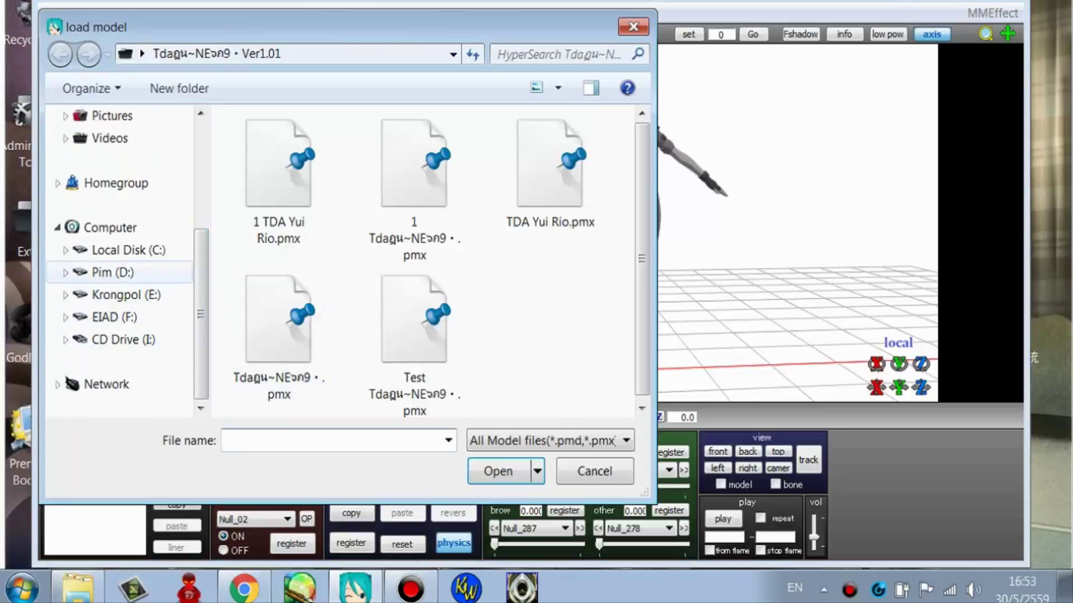
left_click(120, 273)
left_click_drag(643, 149, 643, 208)
double_click(415, 274)
double_click(271, 171)
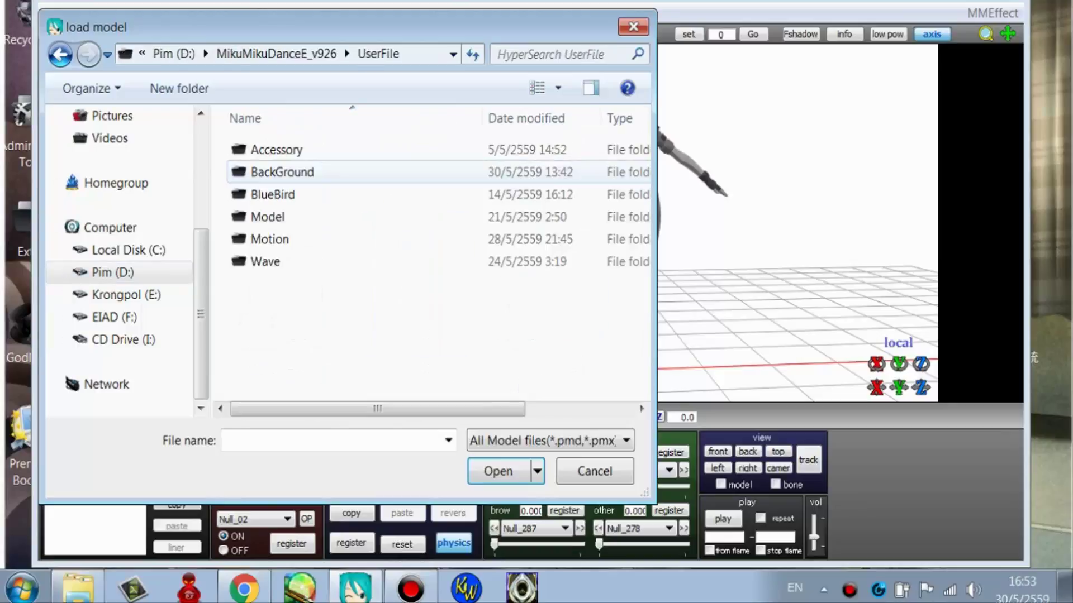
double_click(271, 216)
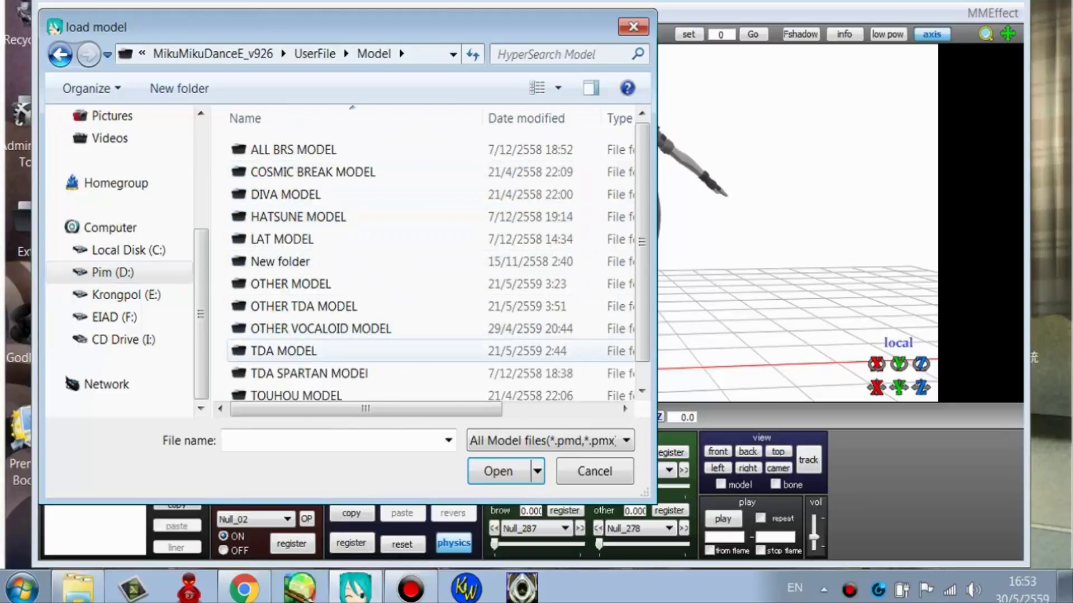
double_click(283, 351)
scroll(436, 165, "down", 2)
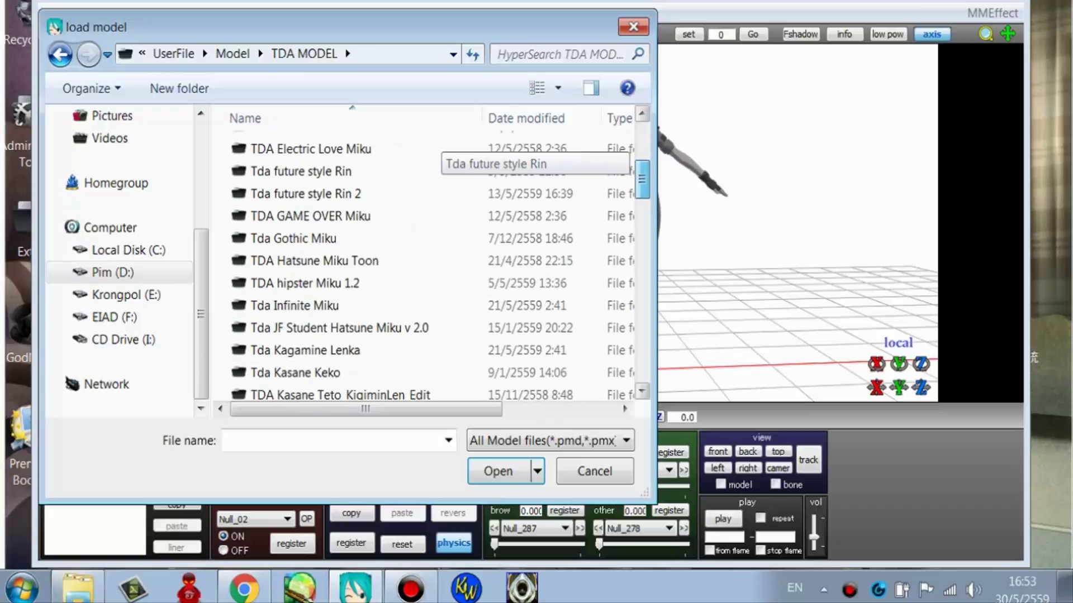
scroll(435, 165, "down", 2)
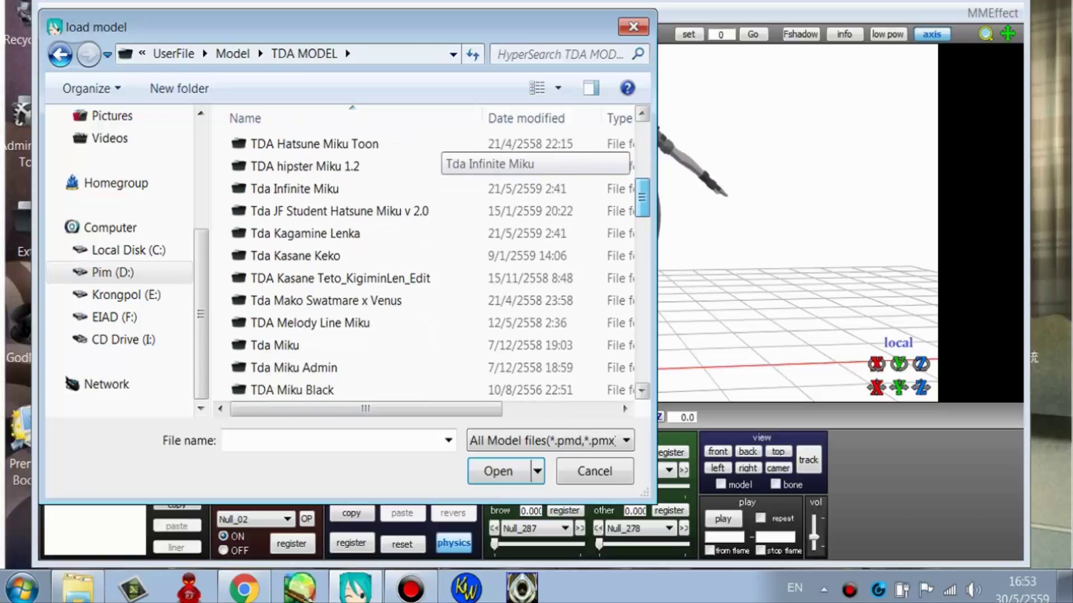
scroll(436, 165, "down", 3)
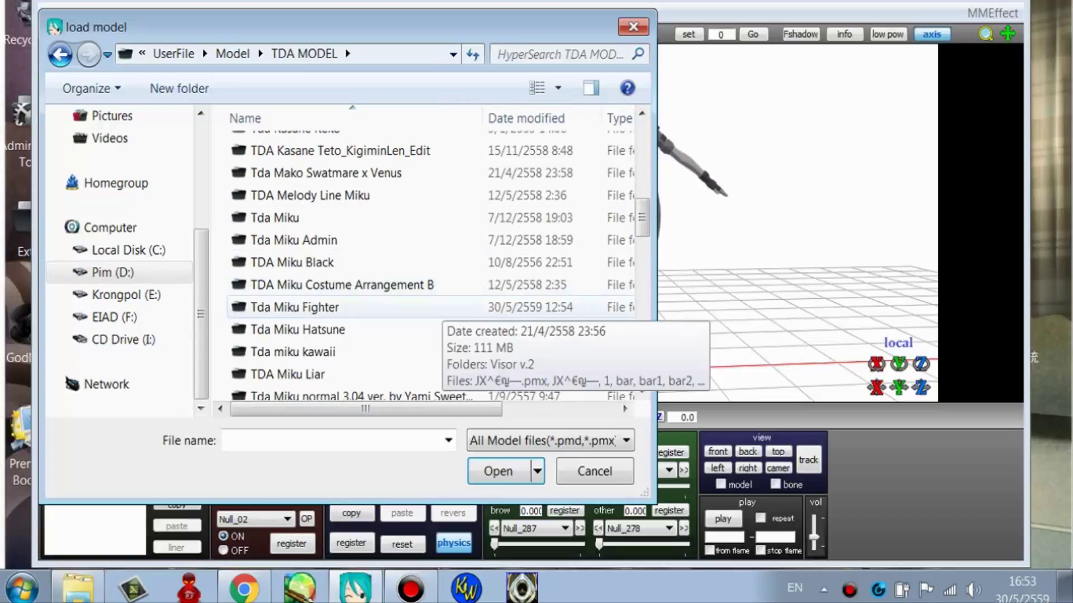
double_click(416, 307)
Load the white-haired Test variant of Tdaฎน~NEວก9・.pmx from the Tda Miku Fighter folder and accept its model information
scroll(550, 184, "down", 3)
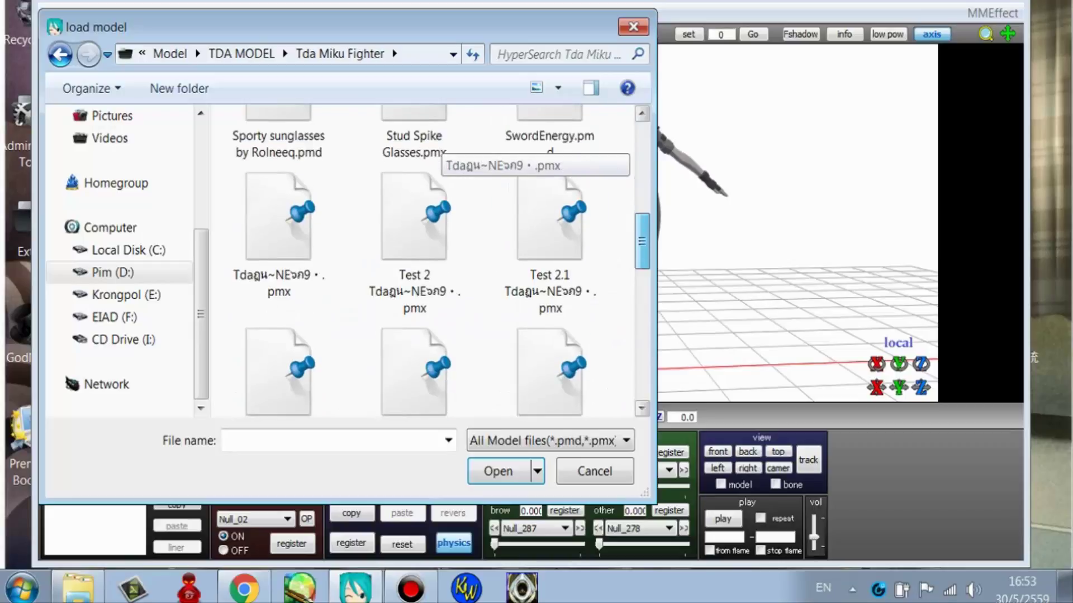
scroll(536, 142, "down", 3)
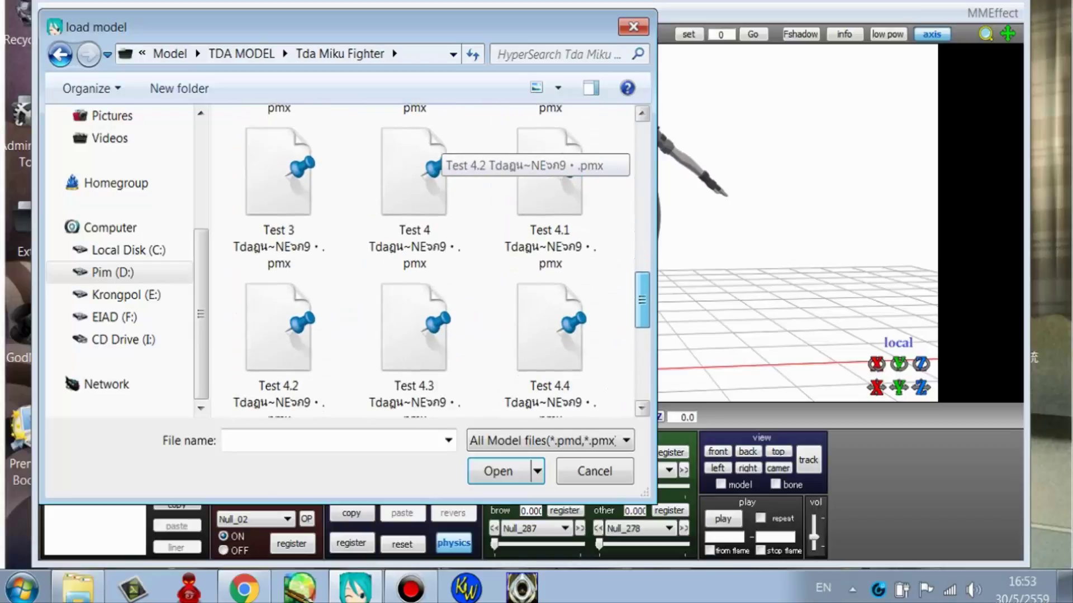
scroll(537, 224, "down", 1)
double_click(551, 212)
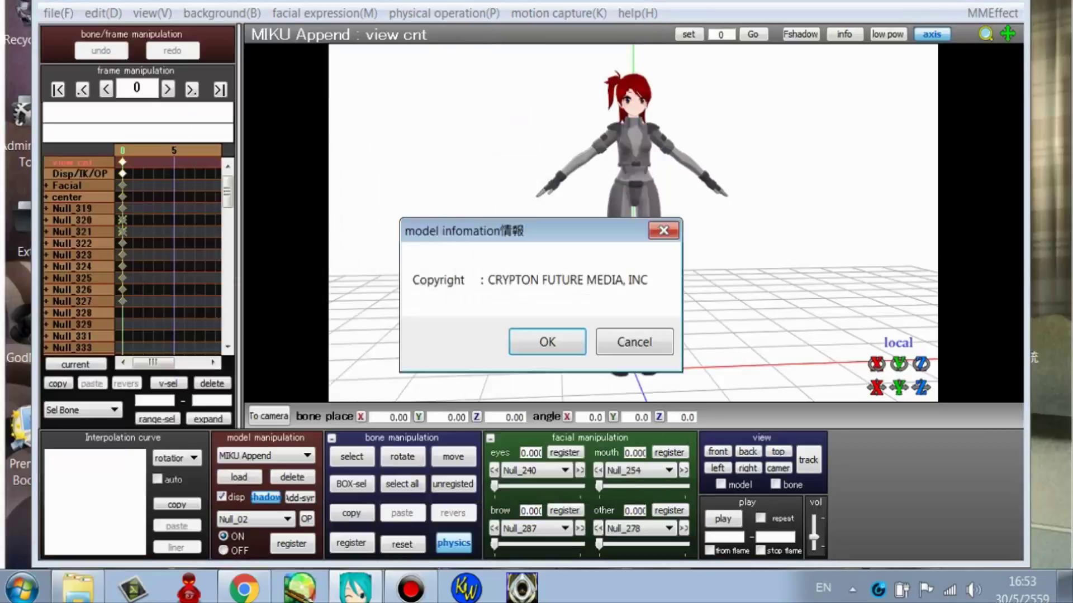
key("Return")
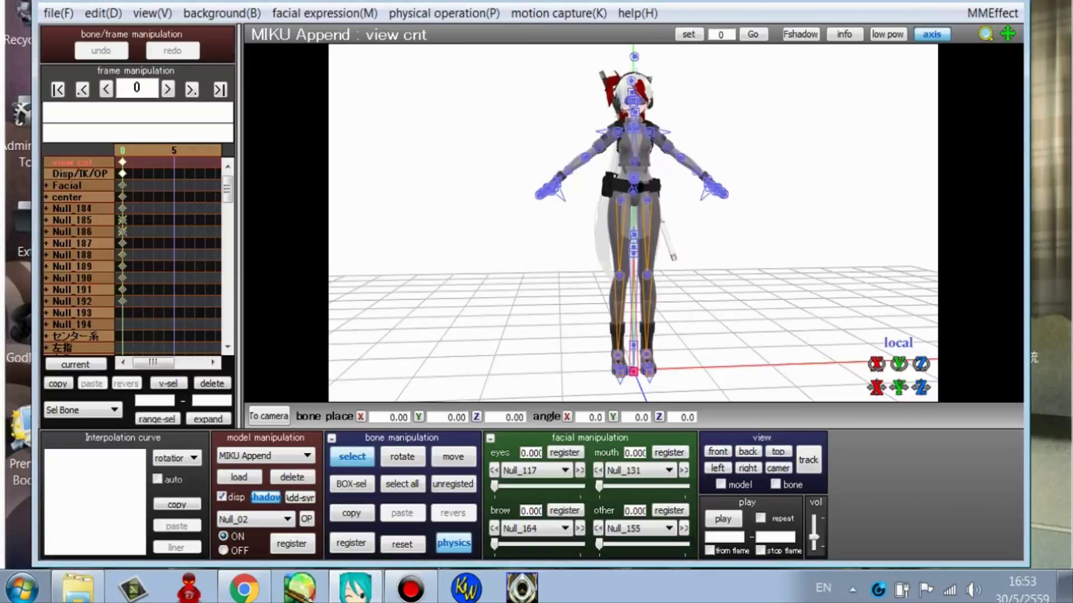
Move the white-haired model sideways to about X 4.15 so it stands beside the red-haired model
left_click(453, 457)
left_click(717, 451)
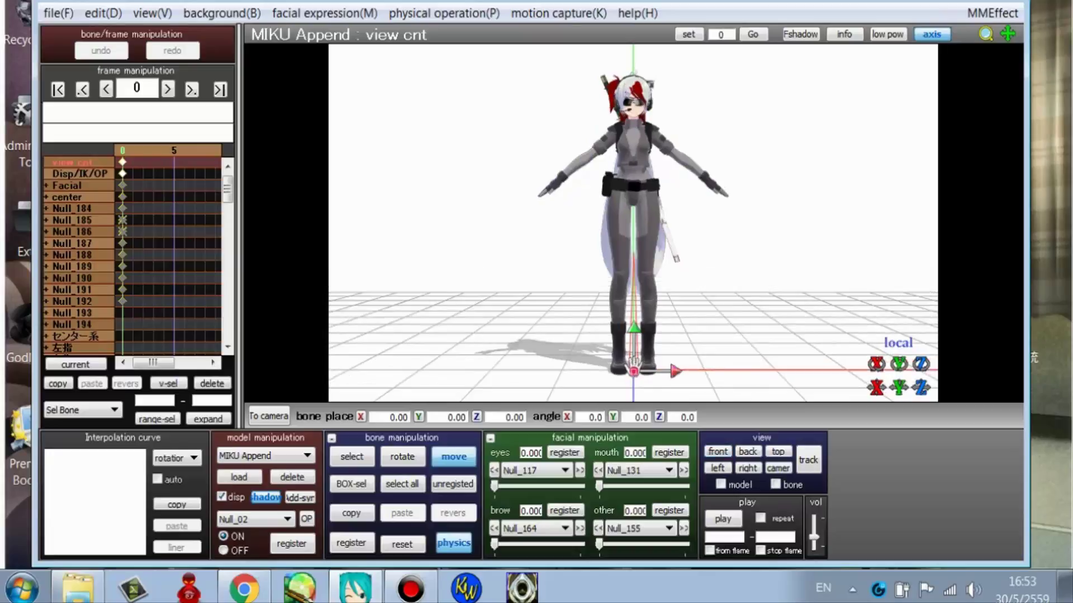
left_click_drag(676, 371, 735, 371)
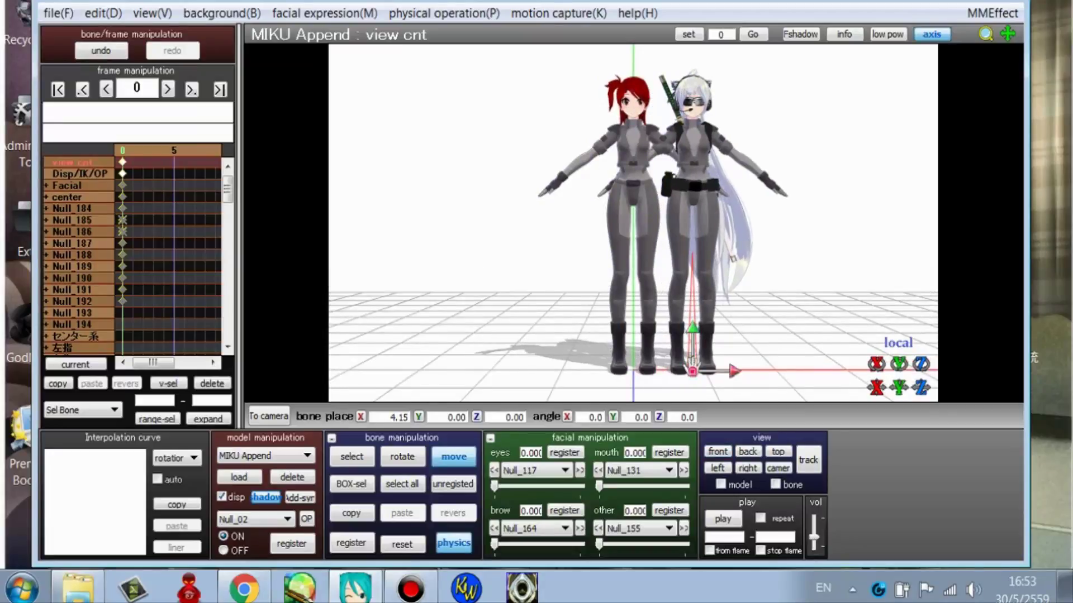
mouse_move(735, 313)
right_mouse_down()
mouse_move(519, 318)
mouse_move(732, 311)
right_mouse_up()
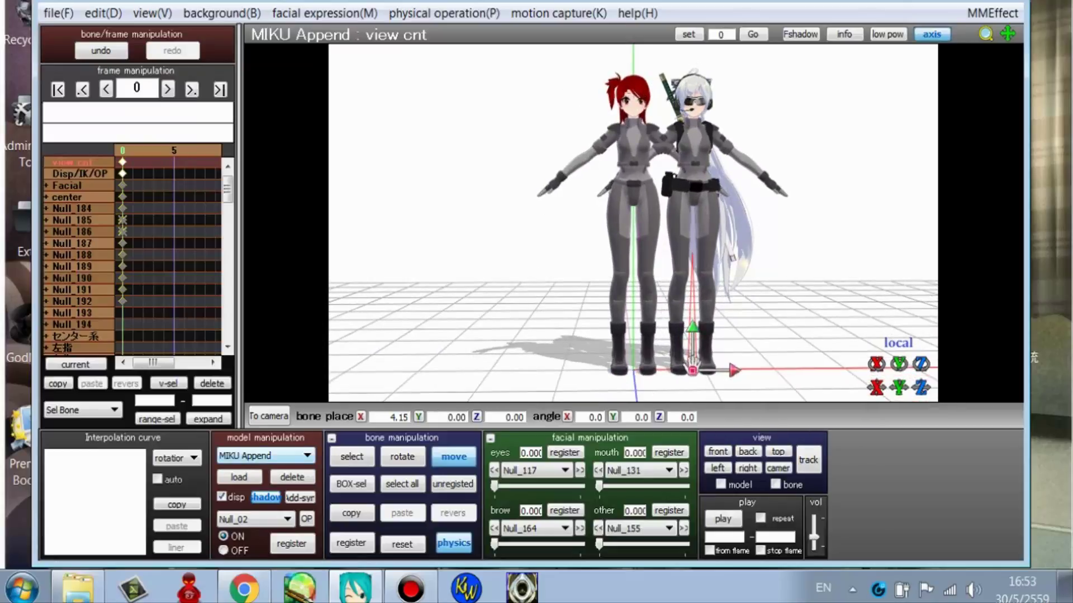
Load the first motion file in the Happy Synthesizer motion folder onto the red-haired model, accepting the bone-name notice
left_click(279, 456)
left_click(262, 482)
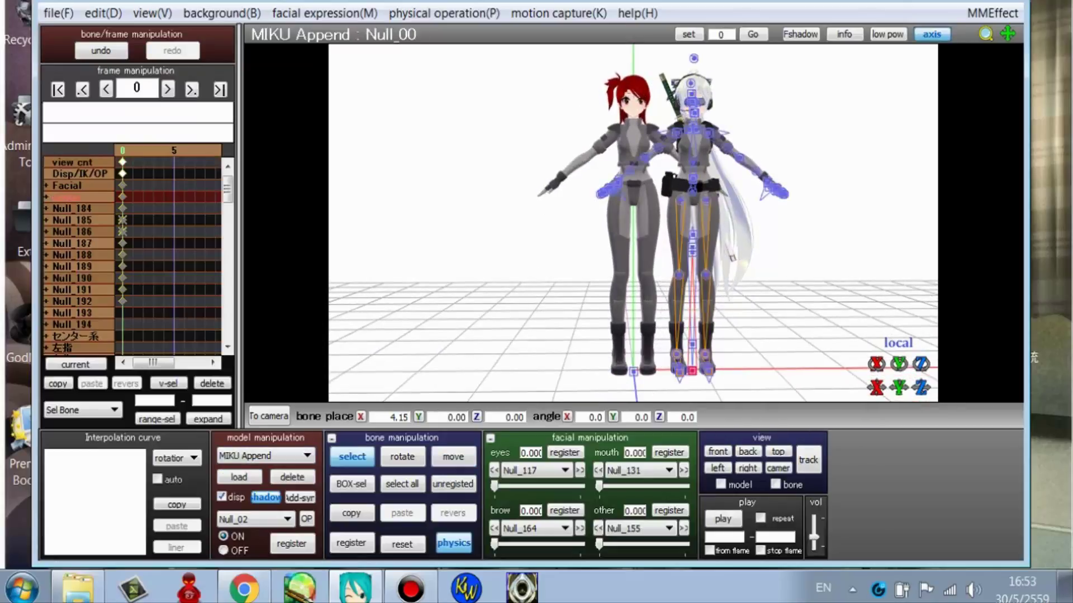
left_click(280, 456)
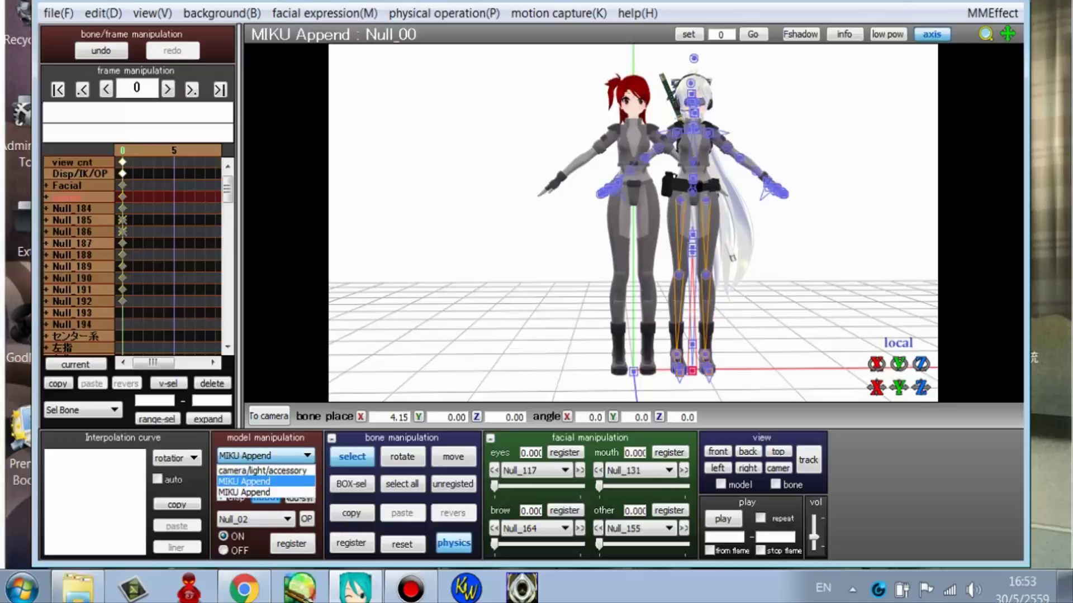
left_click(246, 481)
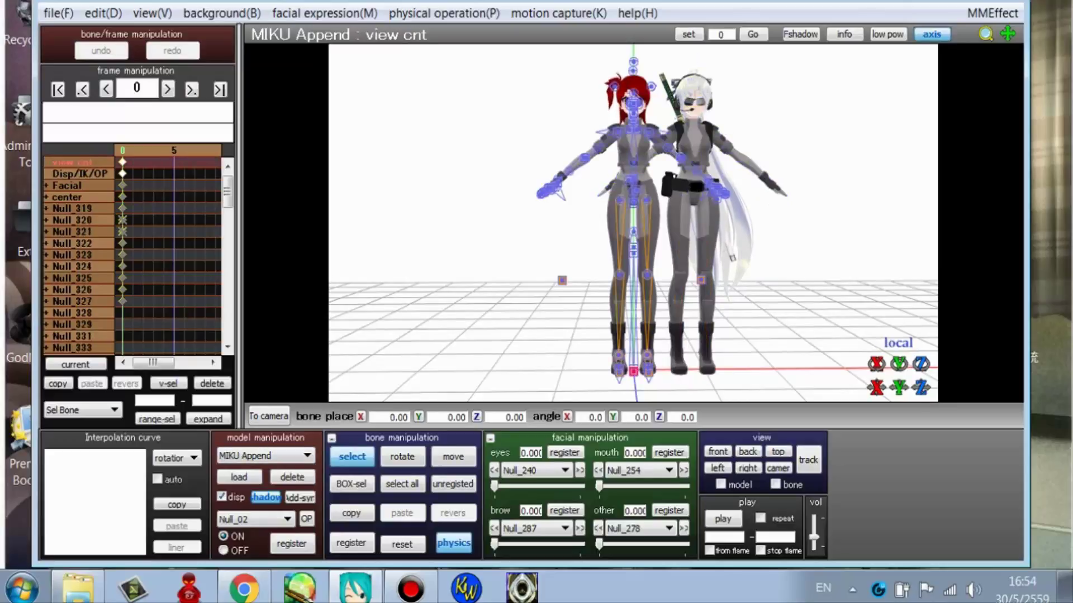
left_click(56, 13)
left_click(80, 214)
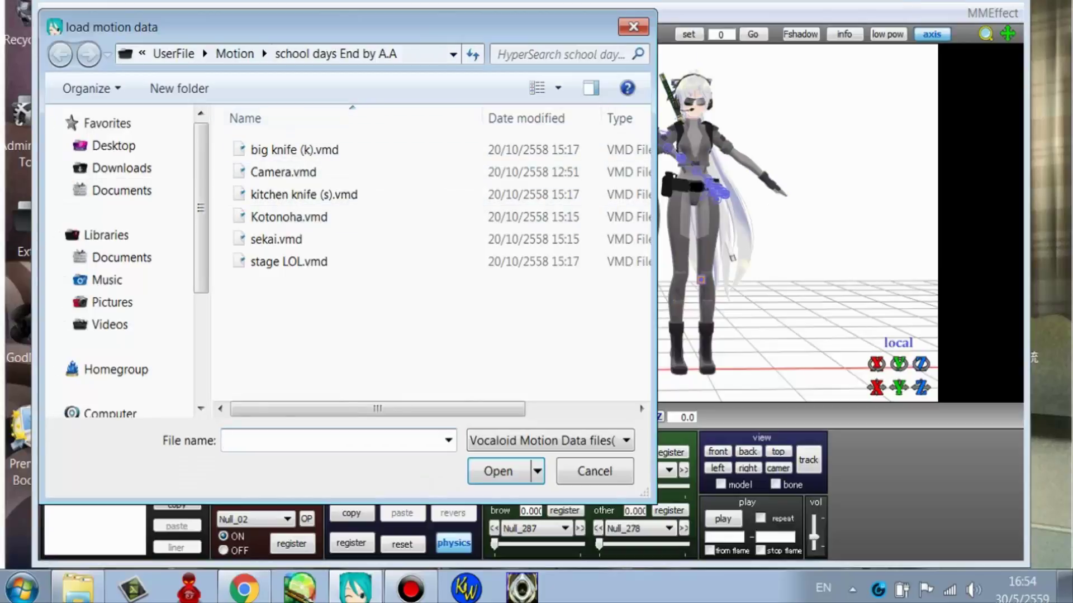
left_click(249, 54)
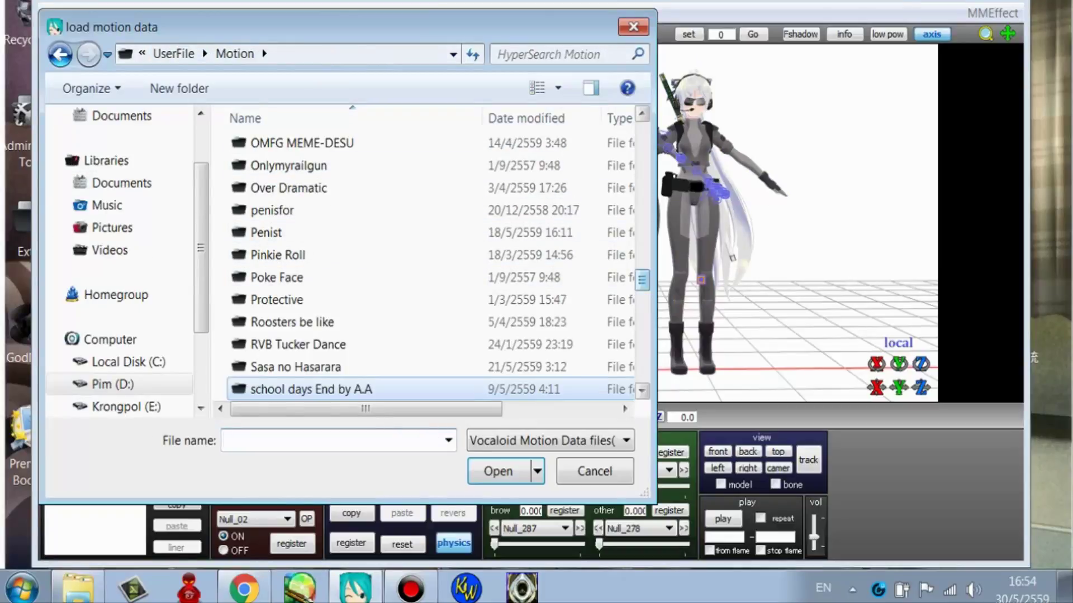
scroll(436, 276, "up", 3)
scroll(436, 276, "up", 5)
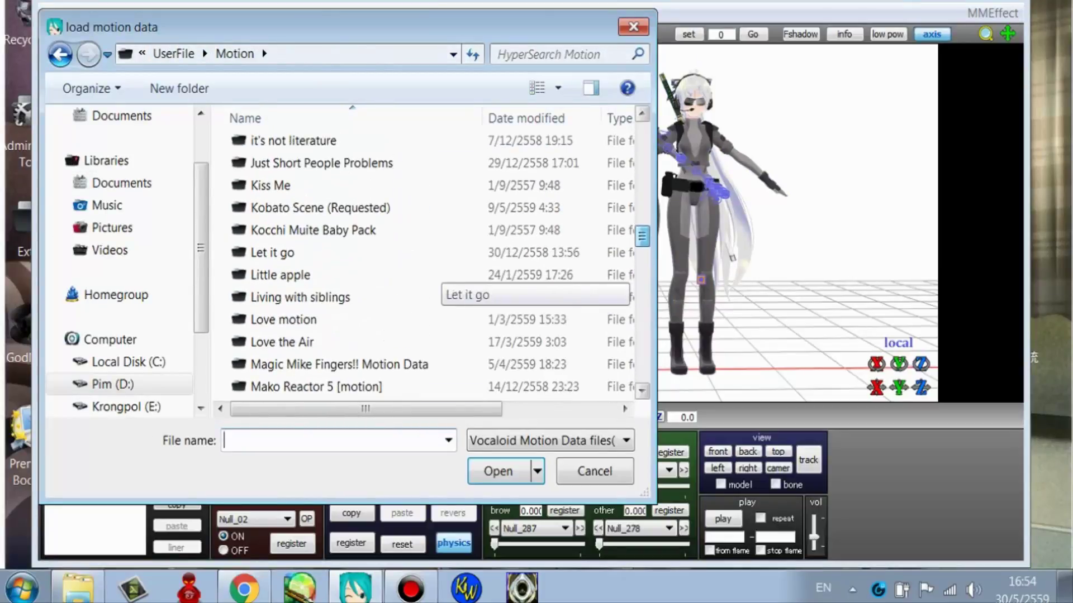
scroll(436, 277, "up", 5)
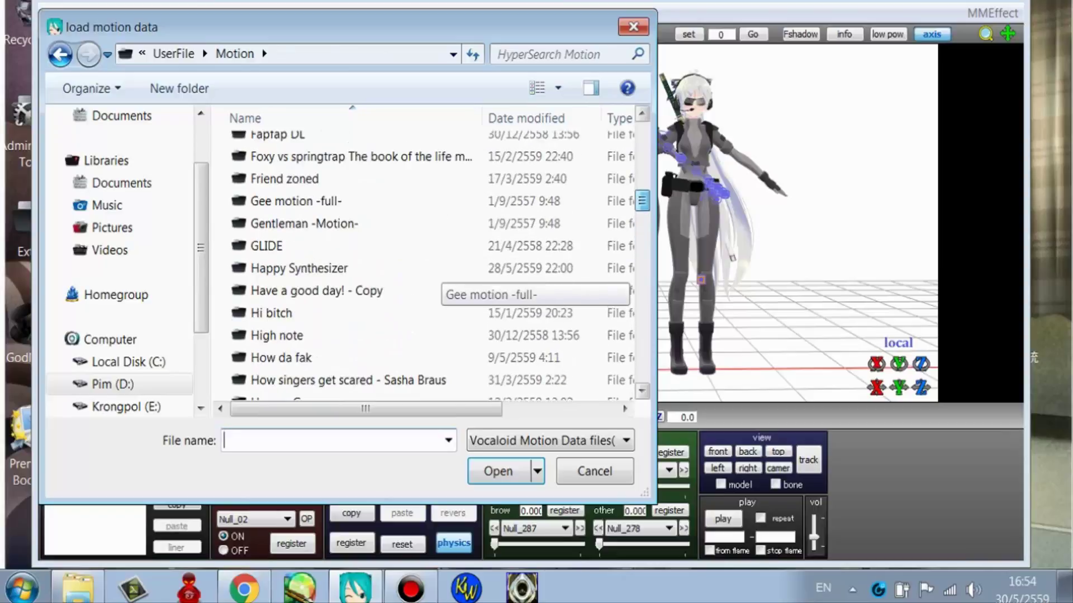
double_click(299, 268)
double_click(280, 150)
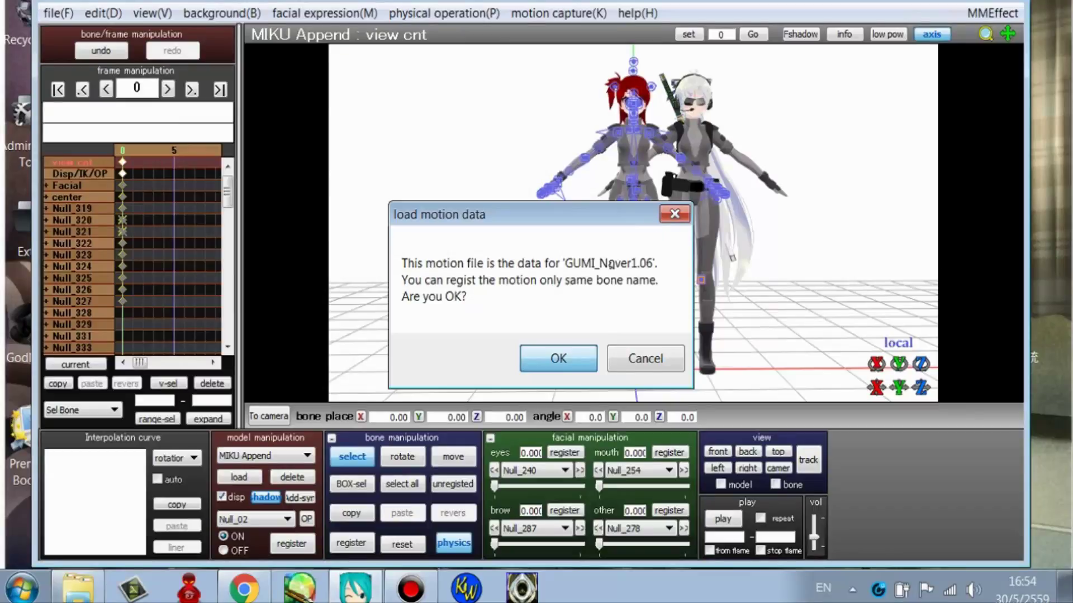
key("Return")
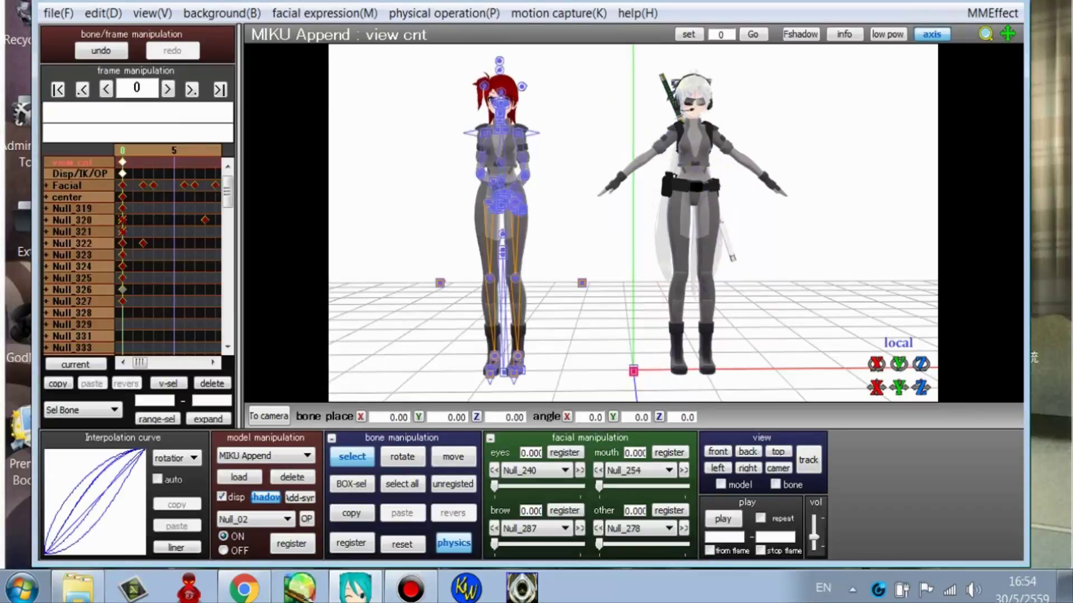
Copy all bone and disp/IK/OP frames of the red-haired model and paste them reversed onto the white-haired model
left_click(103, 13)
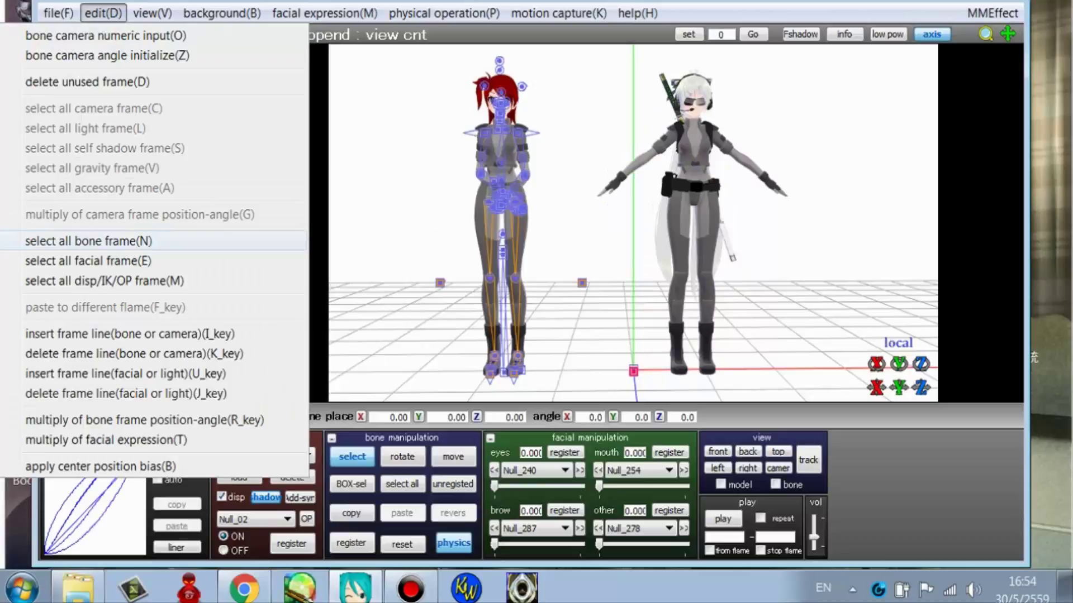
left_click(89, 241)
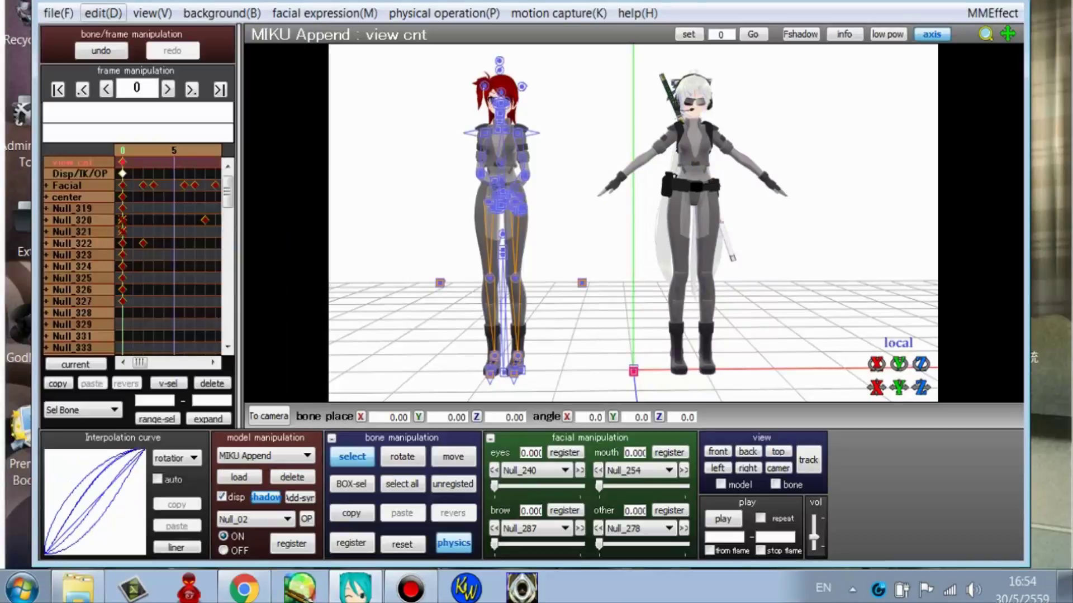
left_click(102, 13)
left_click(139, 281)
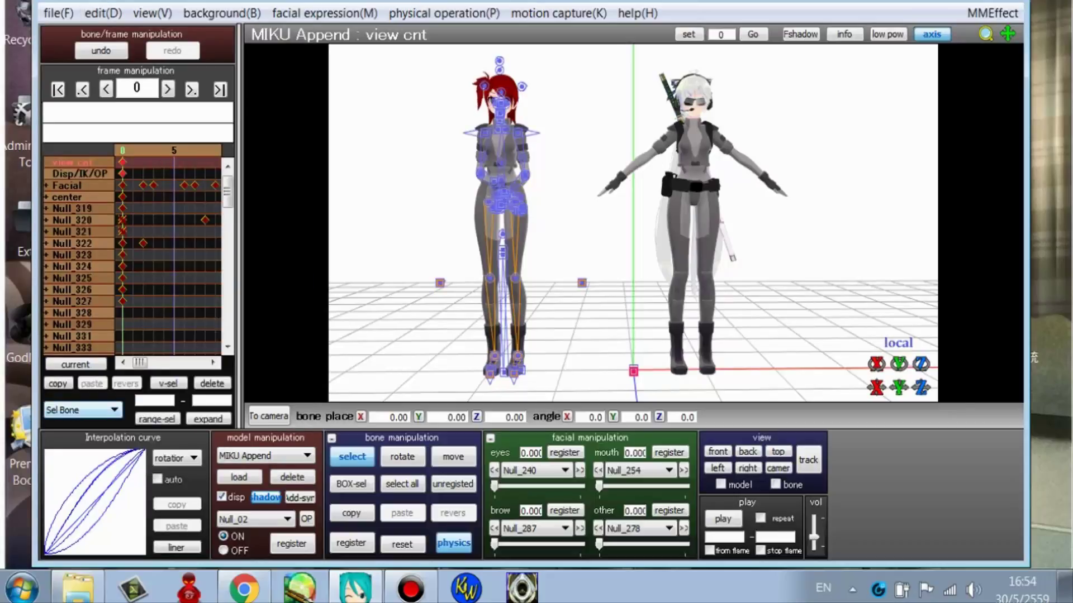
left_click(58, 383)
left_click(266, 456)
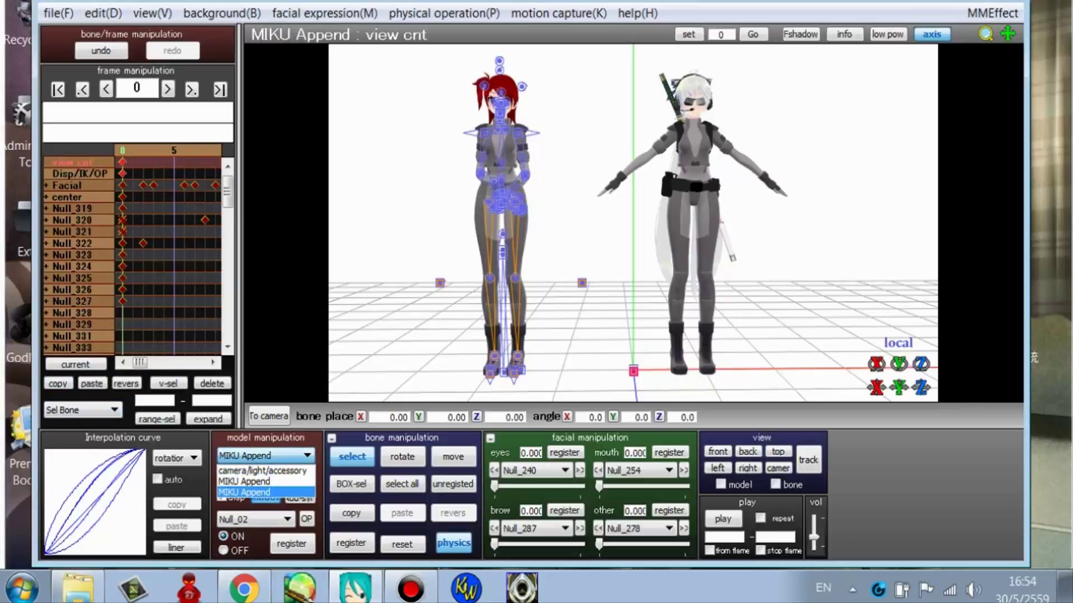
left_click(257, 493)
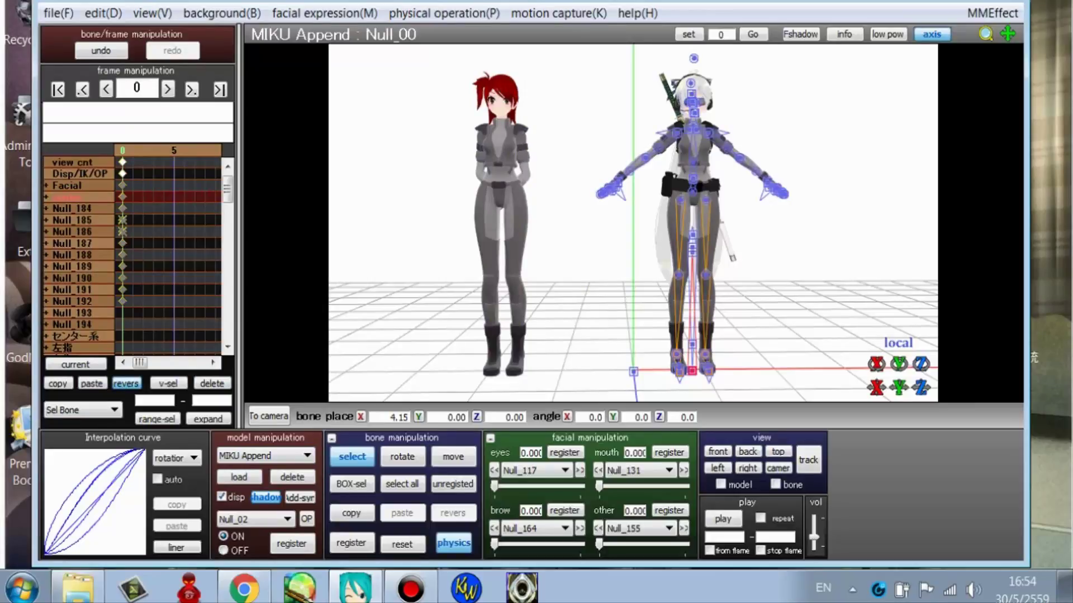
left_click(126, 384)
Move the white-haired model's selected root bone farther outward to about X 11.37 and copy the bone's pose
left_click(453, 457)
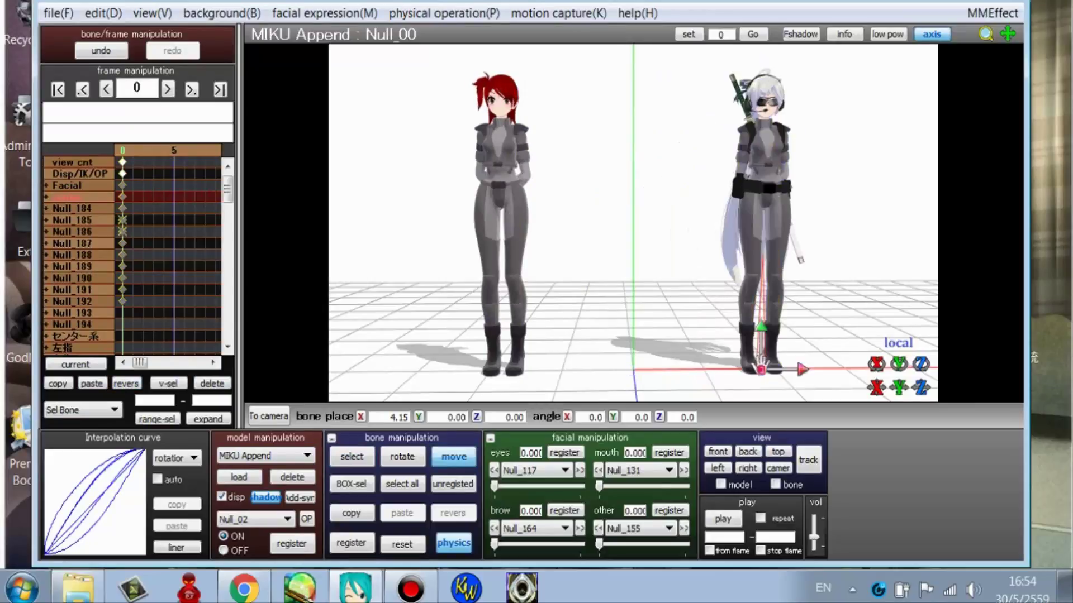
left_click_drag(802, 370, 835, 370)
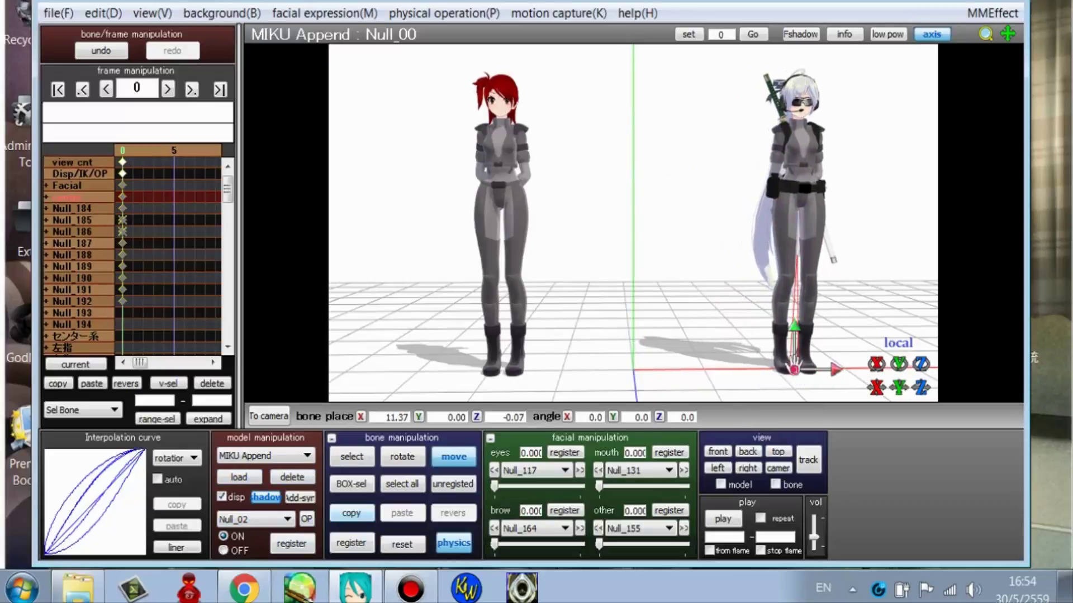
key("ctrl+c")
Switch to the red-haired model and move the bone between its feet outward to about X -11.18
left_click(290, 456)
left_click(279, 482)
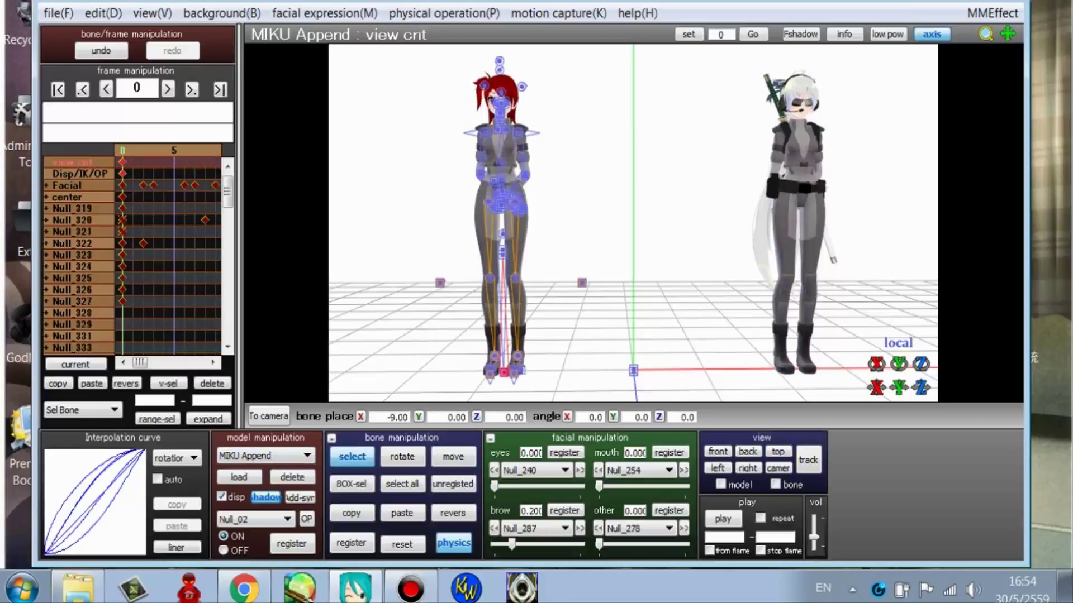
left_click(453, 484)
left_click(352, 457)
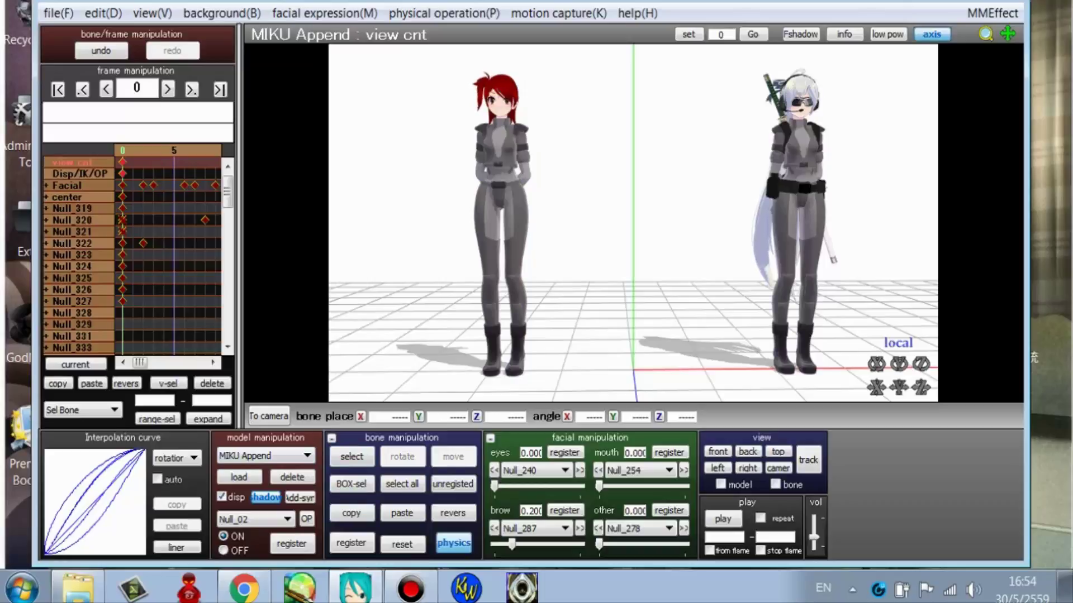
left_click(352, 457)
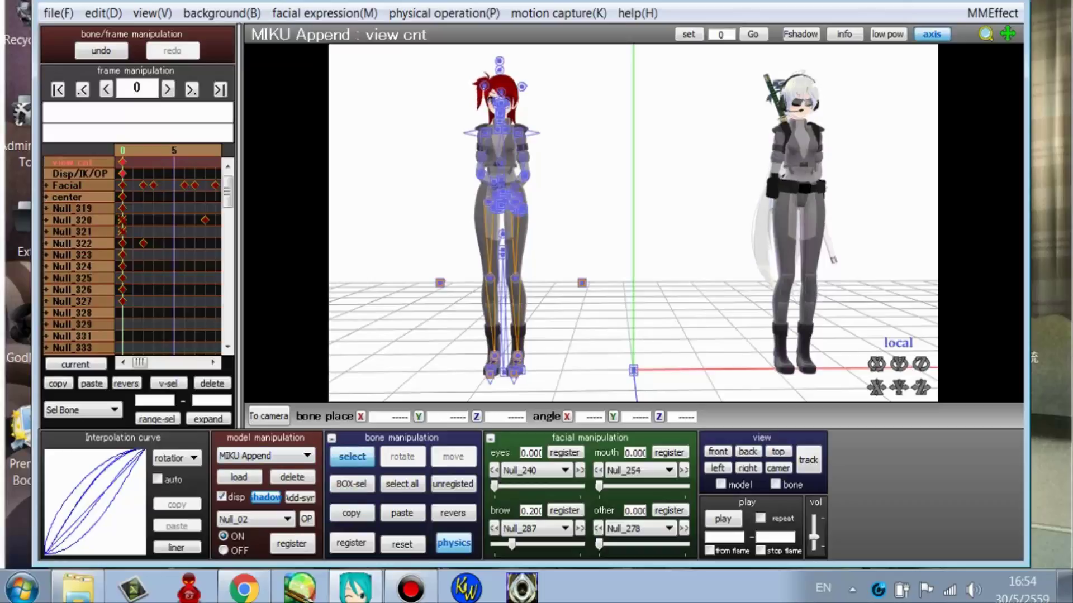
left_click(504, 372)
left_click(453, 457)
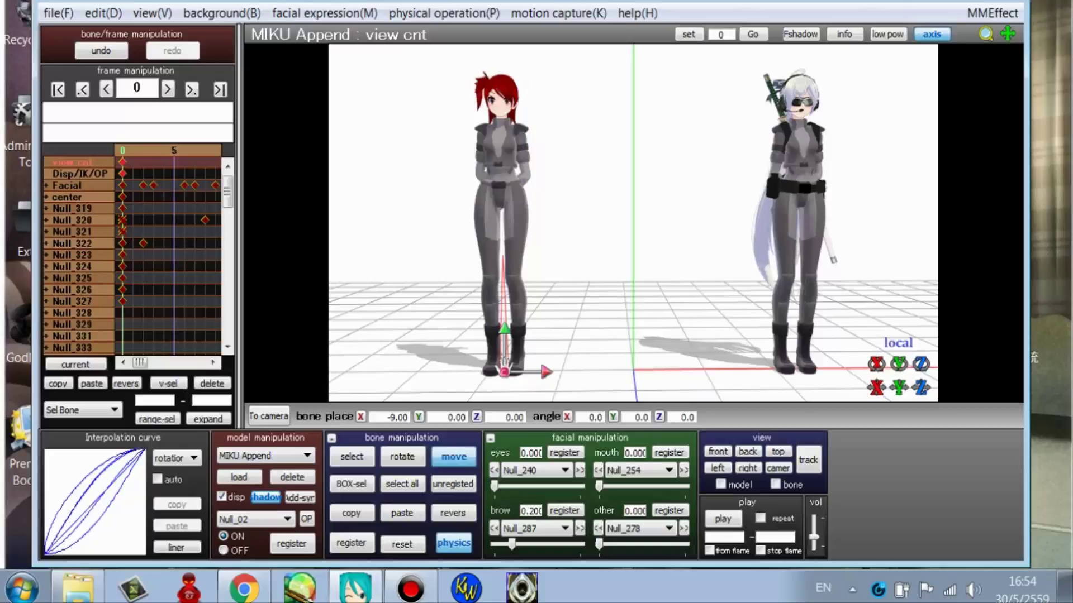
left_click_drag(544, 371, 514, 372)
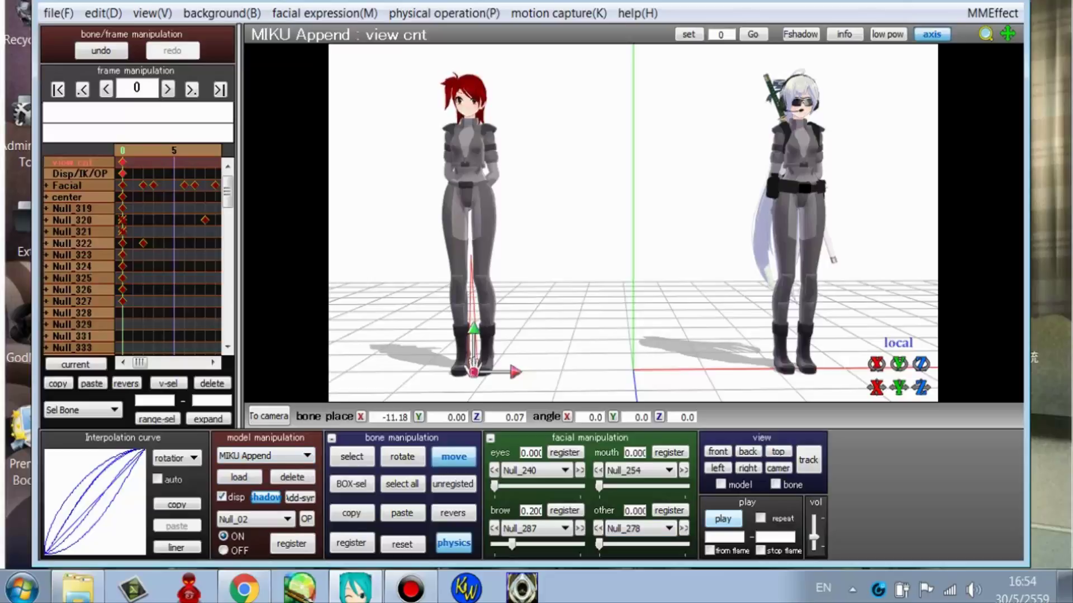
Play back the motion once and move the white-haired model's root bone outward again to about X 11.29
left_click(723, 519)
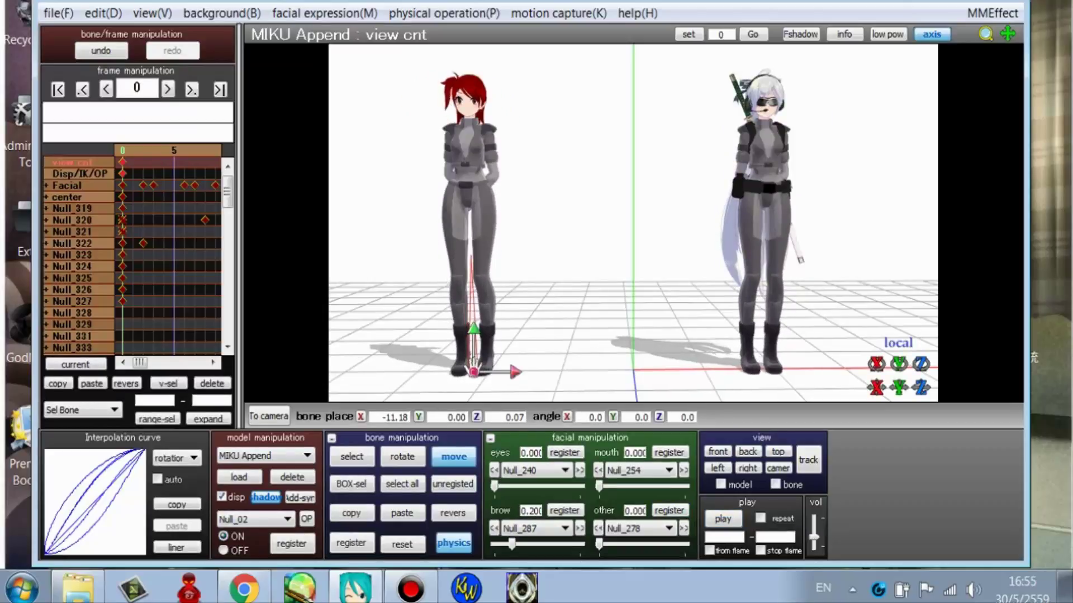
left_click(266, 456)
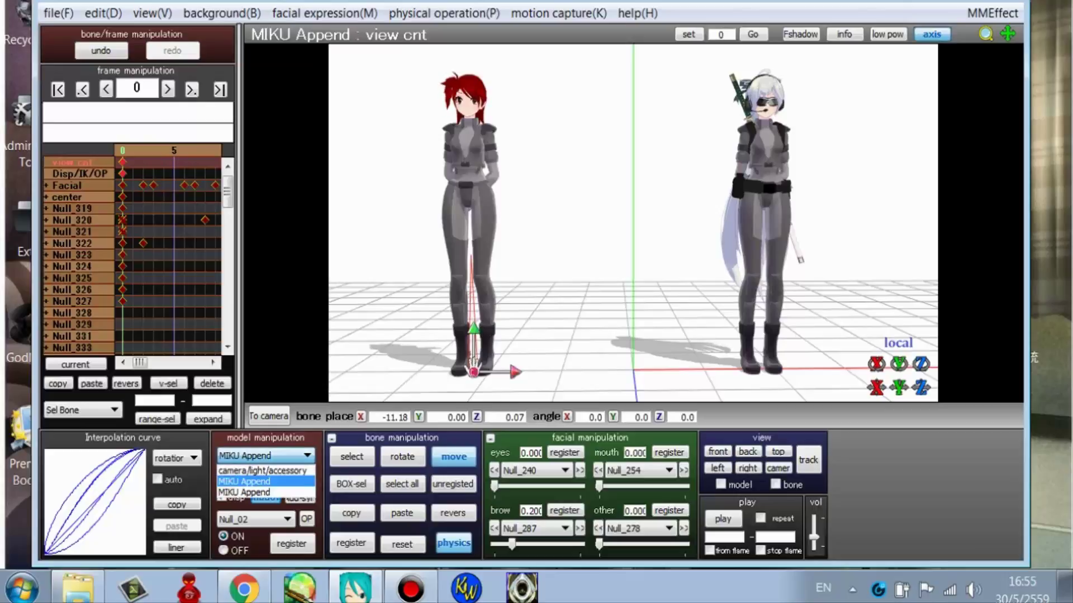
left_click(266, 494)
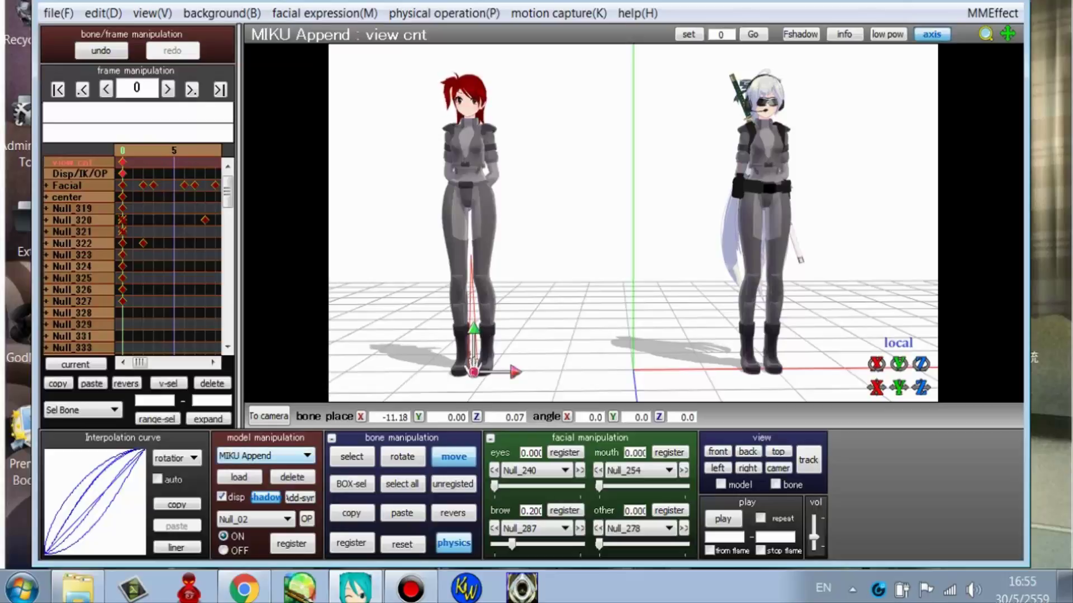
left_click(307, 456)
left_click(263, 486)
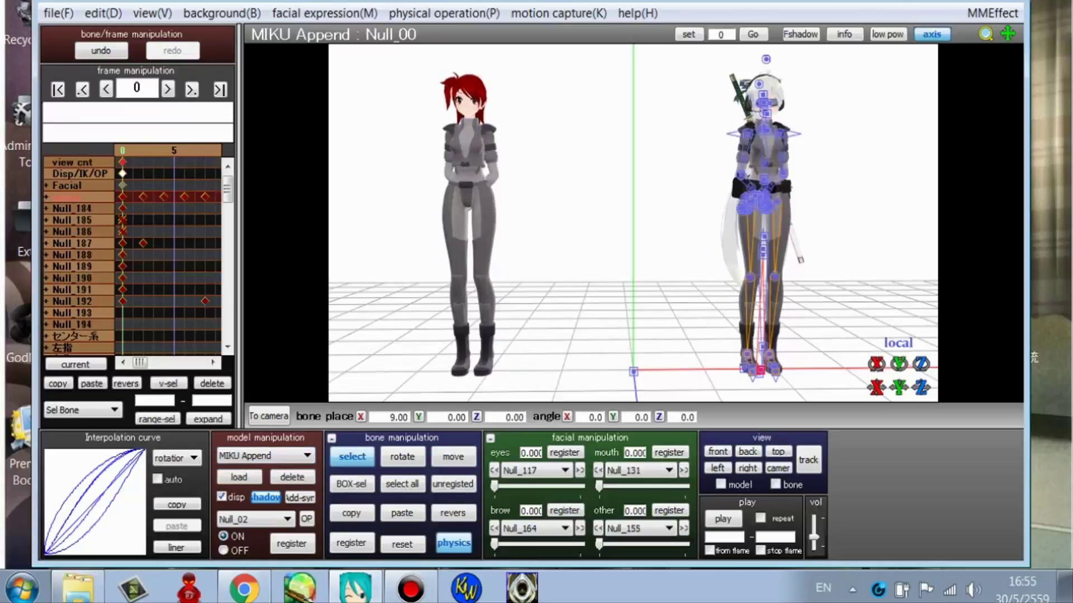
left_click(454, 457)
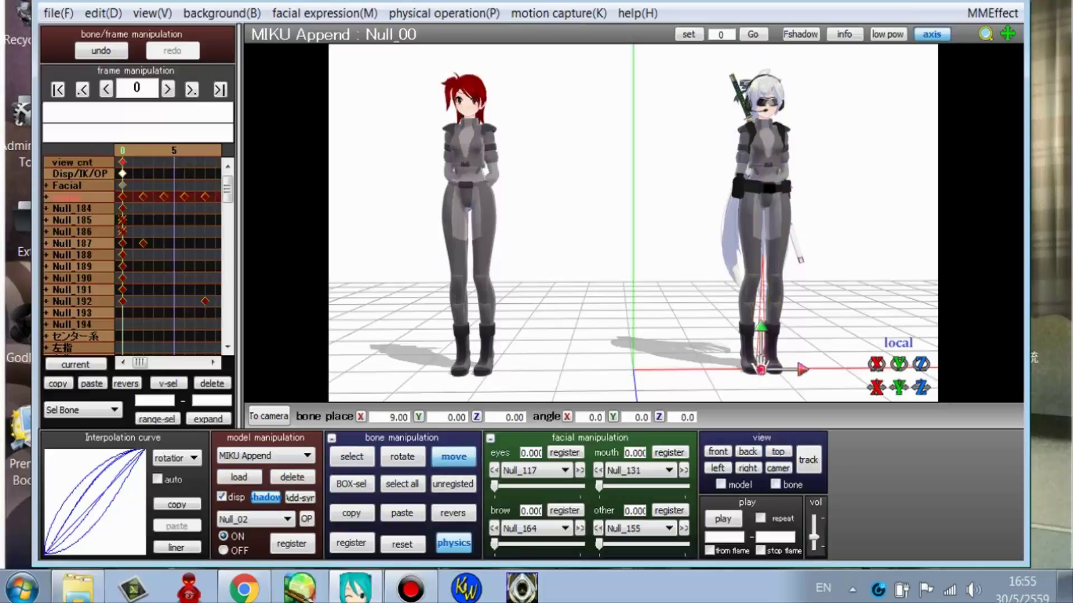
left_click_drag(802, 369, 834, 370)
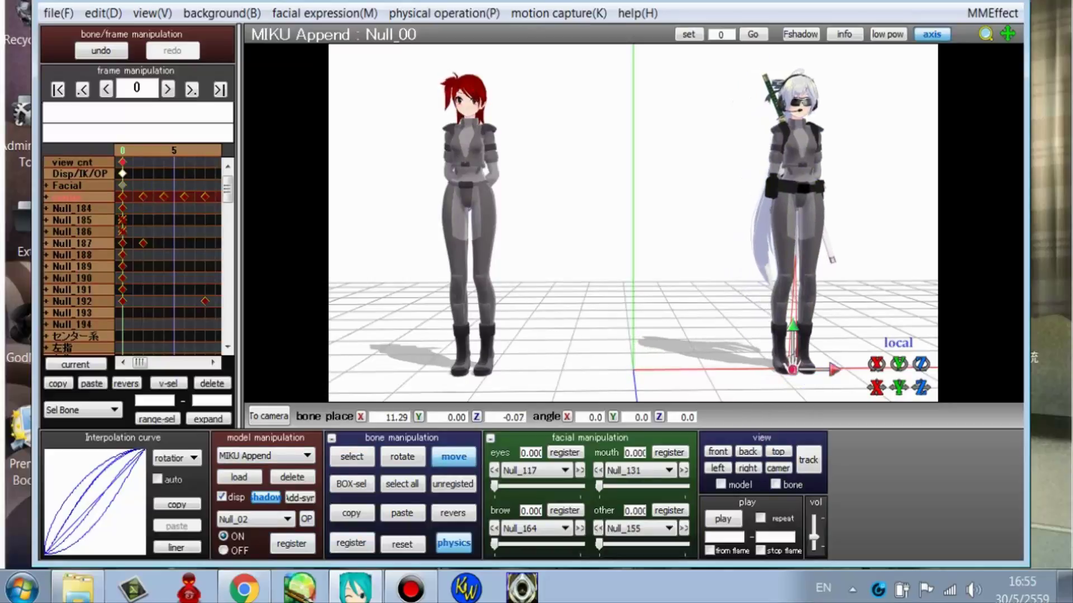
Switch the edited object from the white-haired model to camera/light/accessory
left_click(307, 456)
left_click(263, 470)
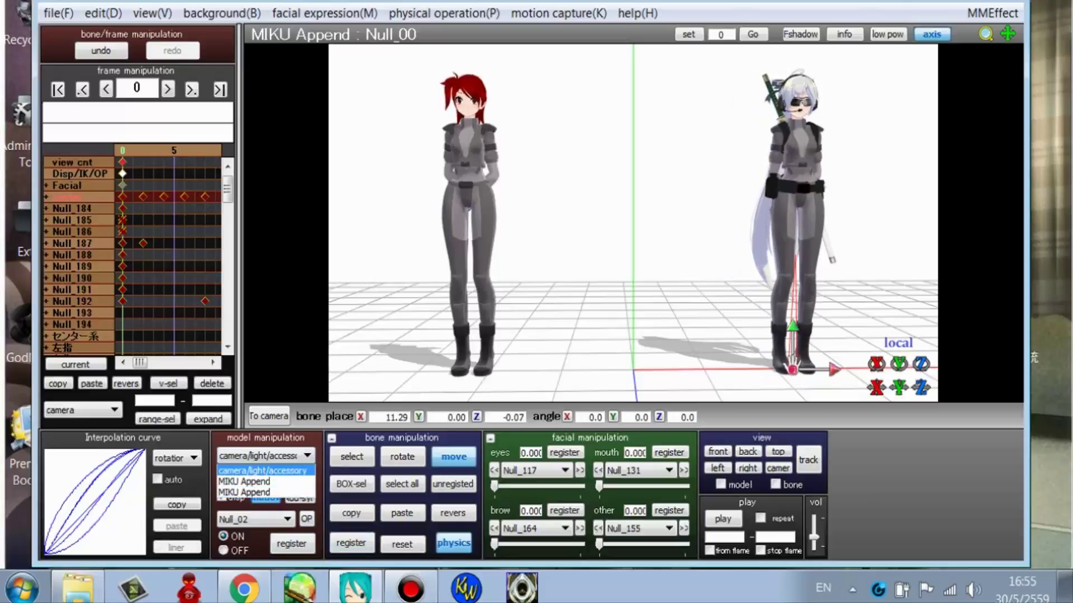